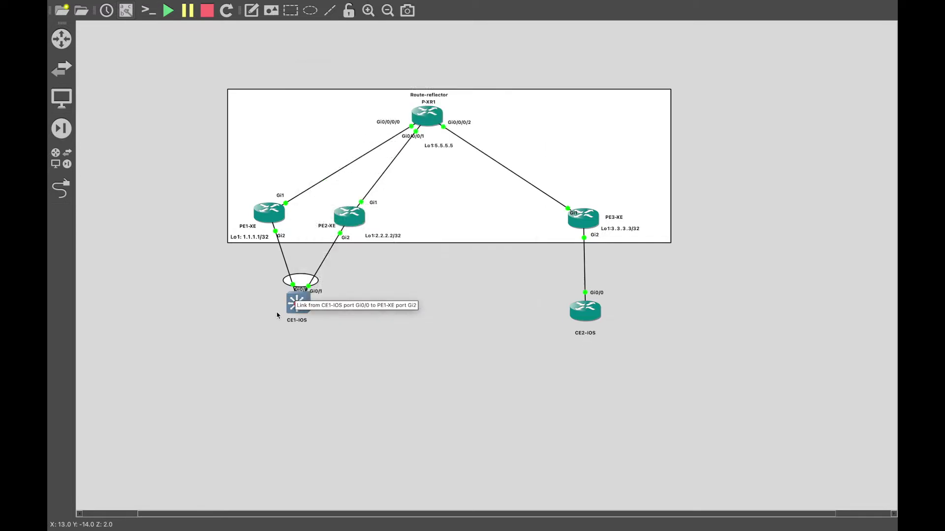
mouse_move(302, 304)
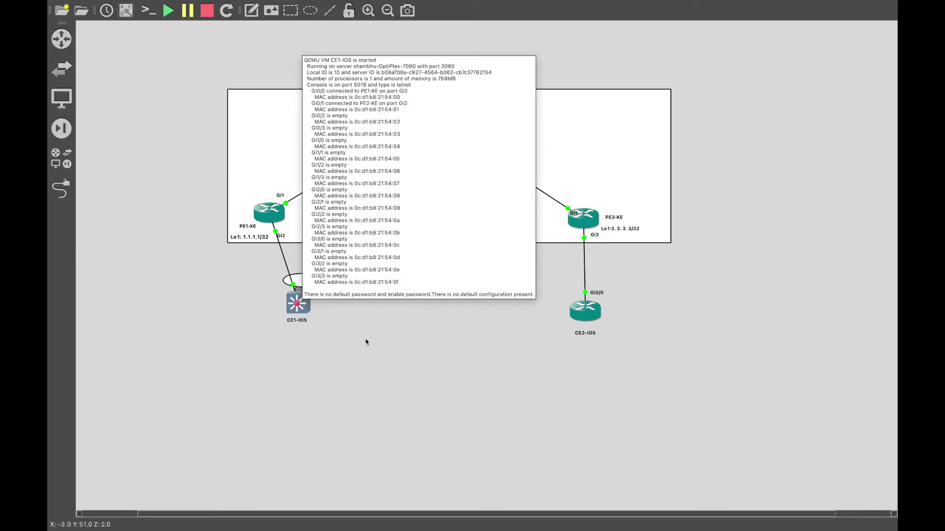
mouse_move(579, 312)
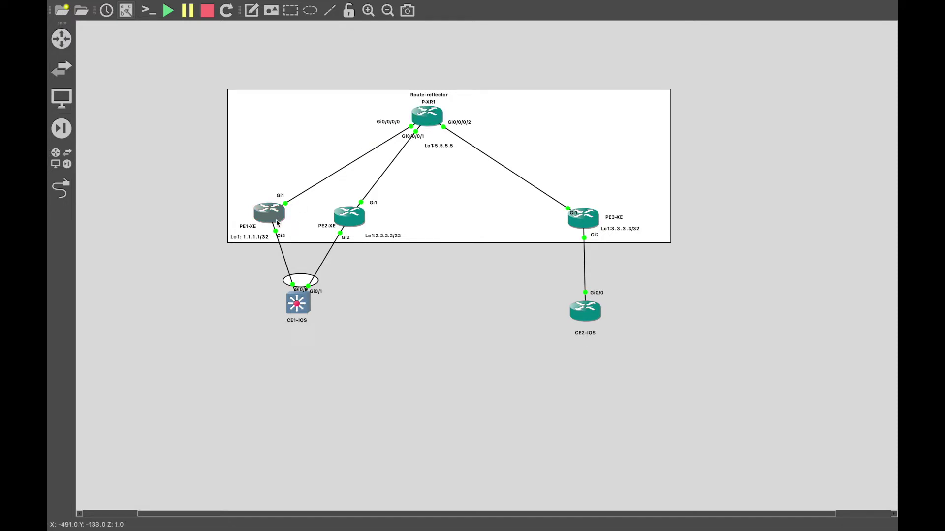
mouse_move(346, 220)
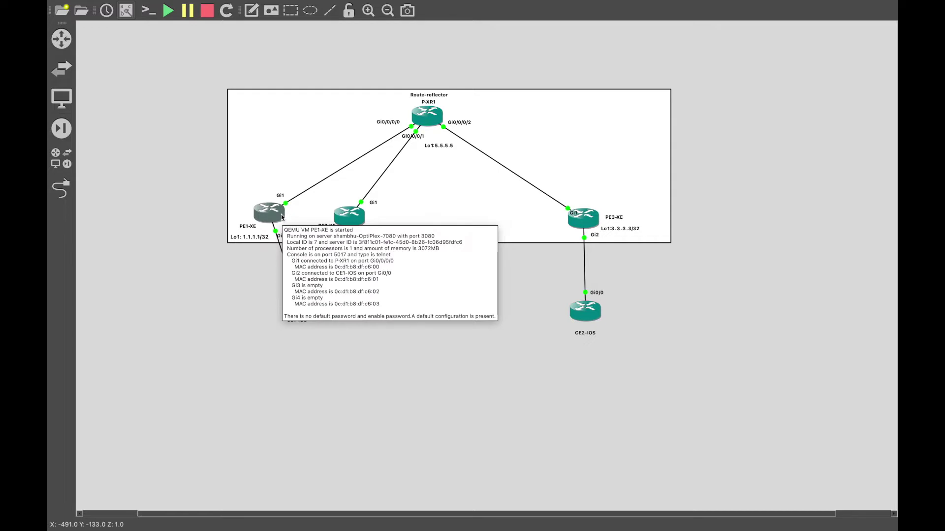
drag(268, 284, 371, 336)
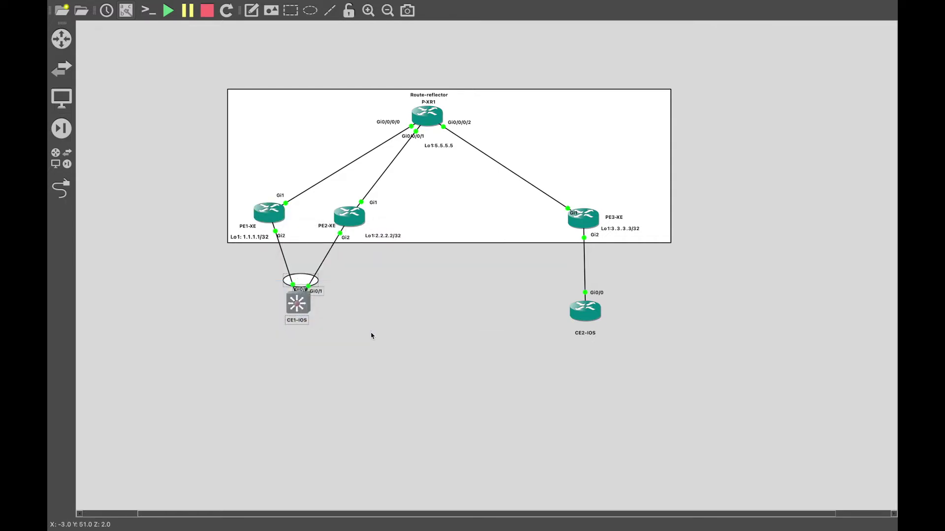
click(278, 312)
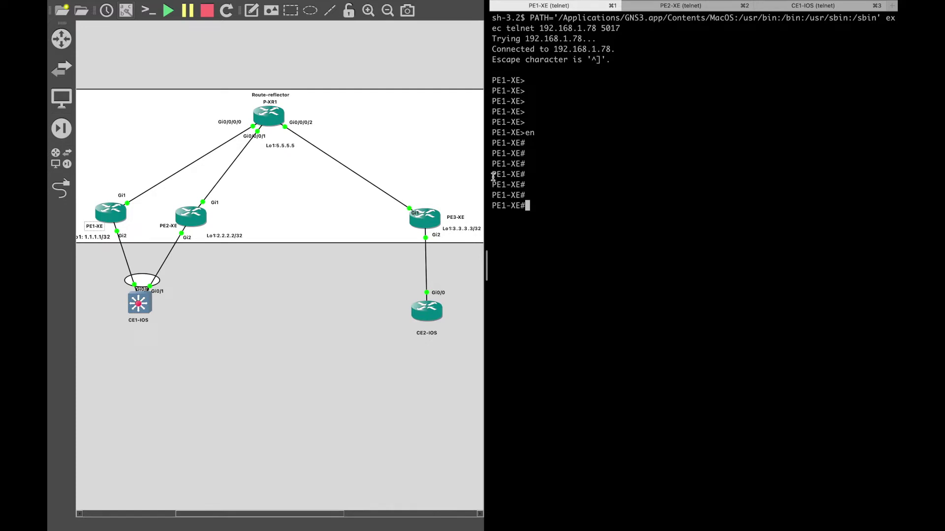
- Widen the console area slightly and list PE1-XE's interface summary with "sh ip int bri"
drag(486, 179, 471, 179)
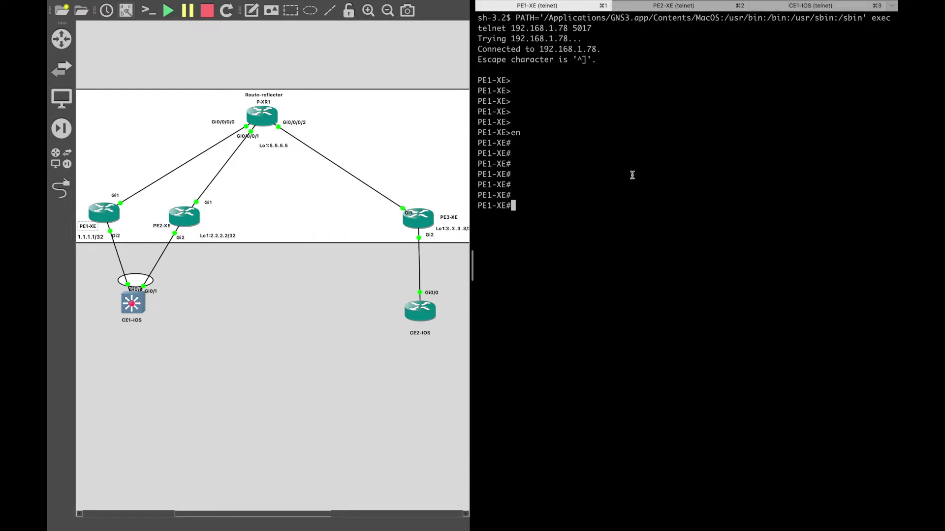
key(Return)
key(Return)
key(Return)
text(sh )
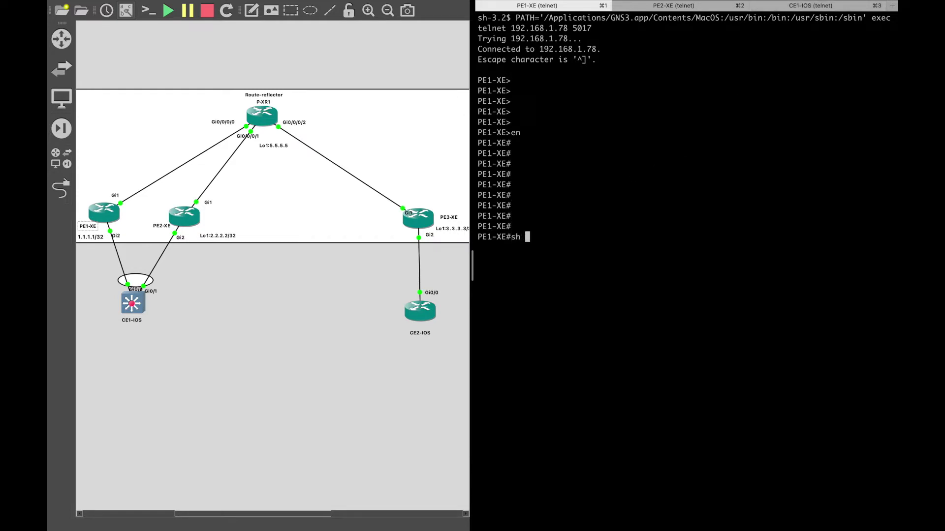
text(ip int bri)
key(Return)
- Examine the GigabitEthernet1 and Loopback1 entries in PE1-XE's interface summary
triple_click(550, 259)
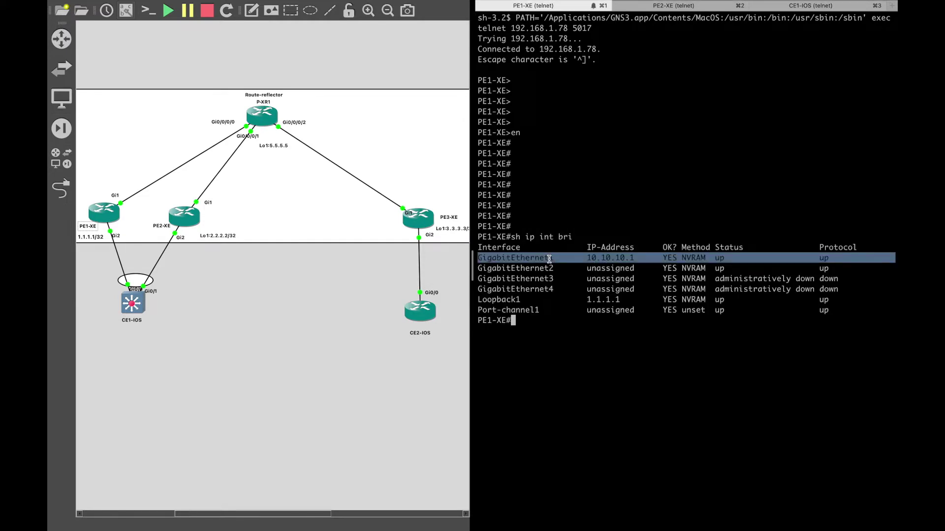
double_click(528, 299)
triple_click(528, 299)
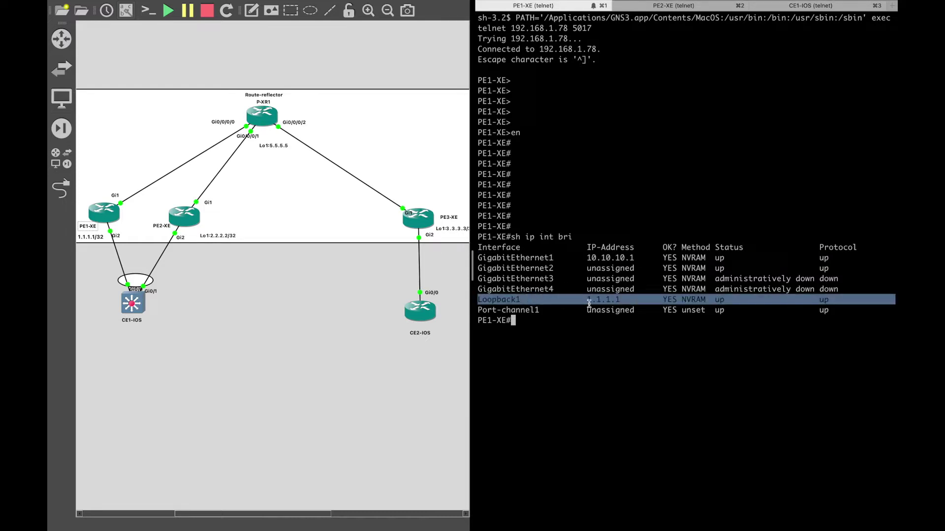
click(543, 266)
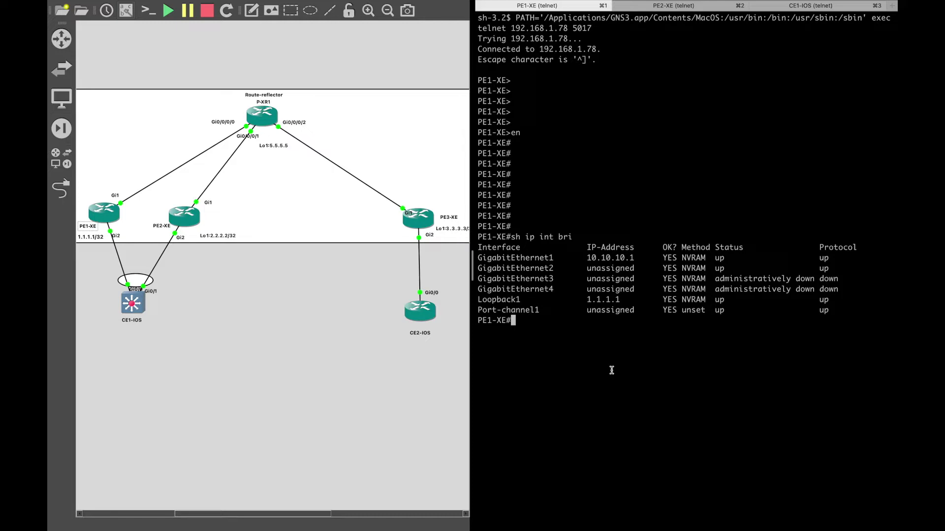
triple_click(530, 260)
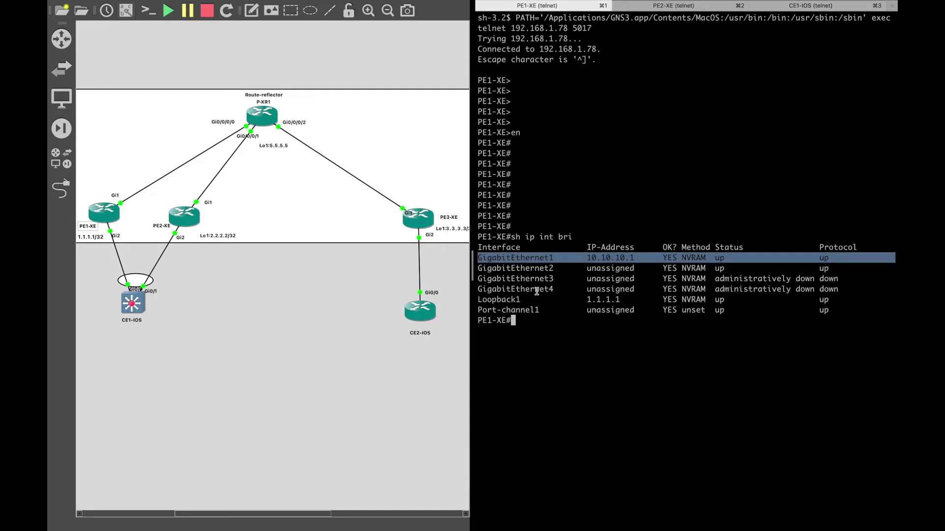
triple_click(512, 301)
click(531, 329)
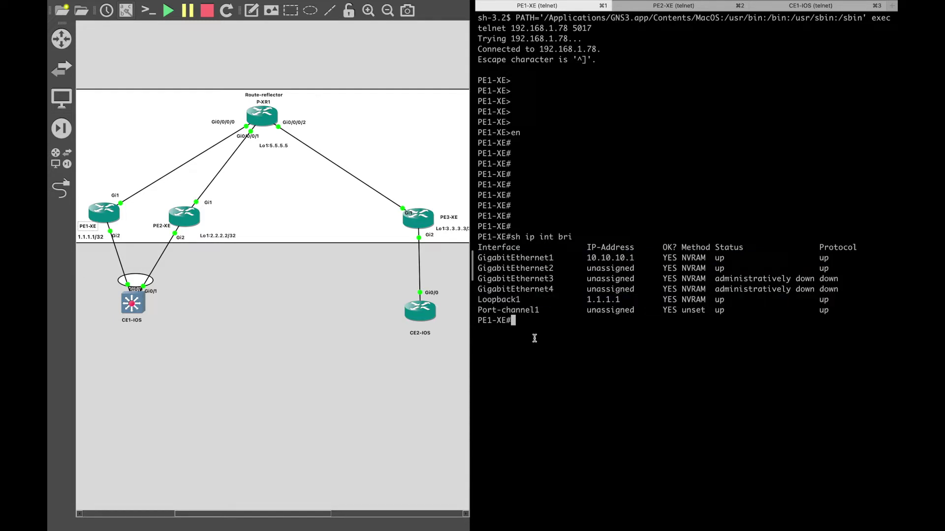
- List PE1-XE's OSPF neighbors with "sh ip osp neighbor" and examine the adjacency entry
text(sh ip osp nei)
key(Tab)
key(Return)
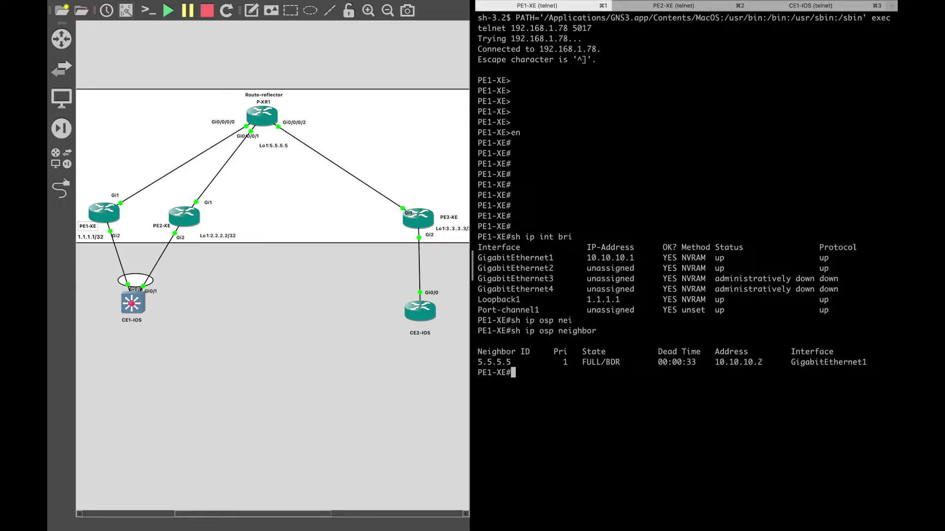
triple_click(560, 364)
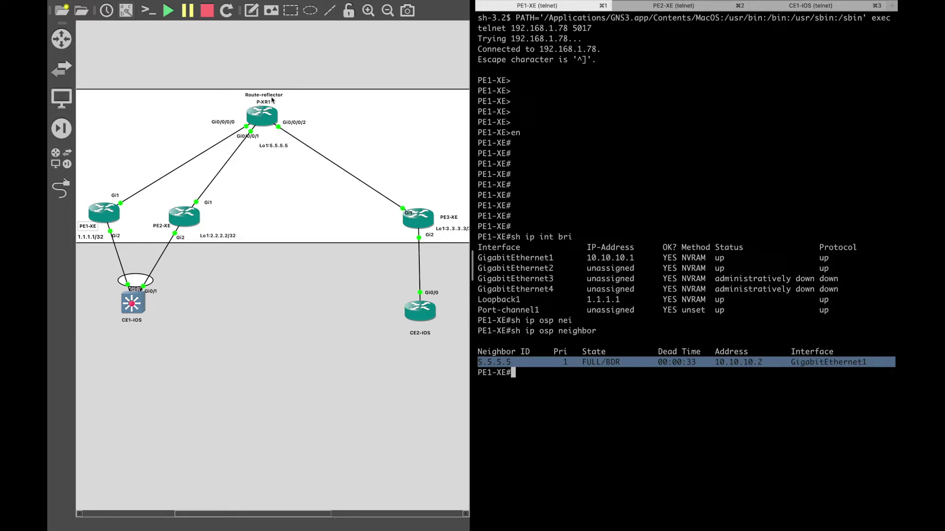
click(531, 286)
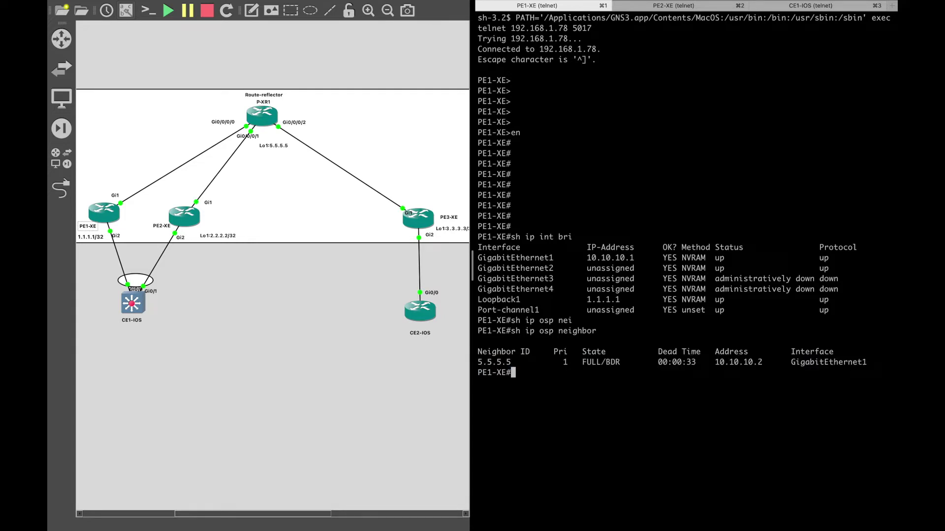
- Display PE1-XE's OSPF configuration with "sh run | sec router ospf" and check its network statement against the GigabitEthernet1 address
text(sh run | sec router ospf)
key(Return)
key(Return)
key(Return)
drag(566, 394, 662, 403)
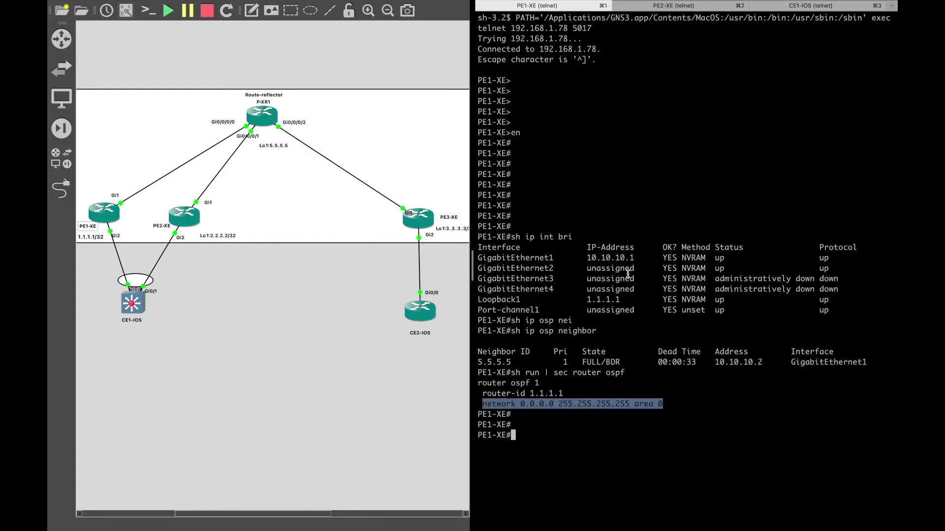
click(620, 258)
double_click(620, 259)
double_click(543, 404)
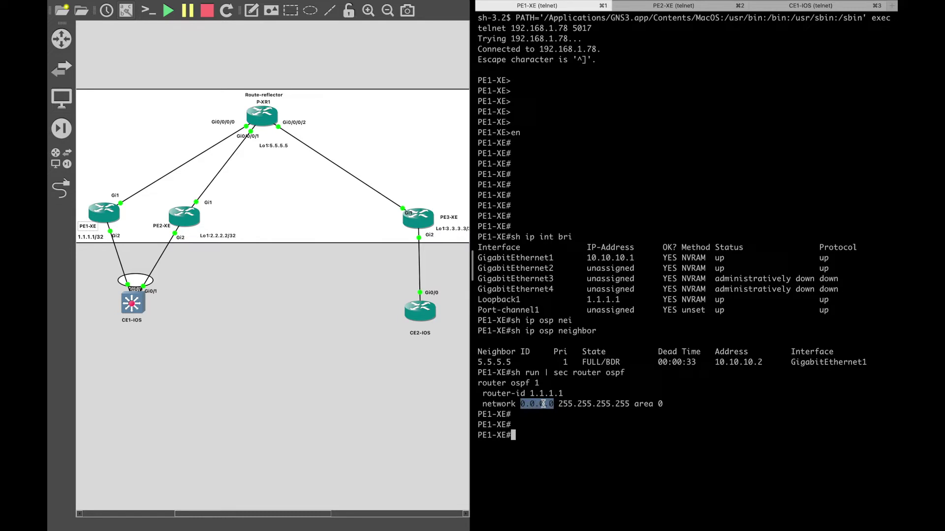
click(541, 418)
- Display PE1-XE's MPLS LDP neighbors with "sh mpl ldp neighbor" and examine the peer details
text(sh run)
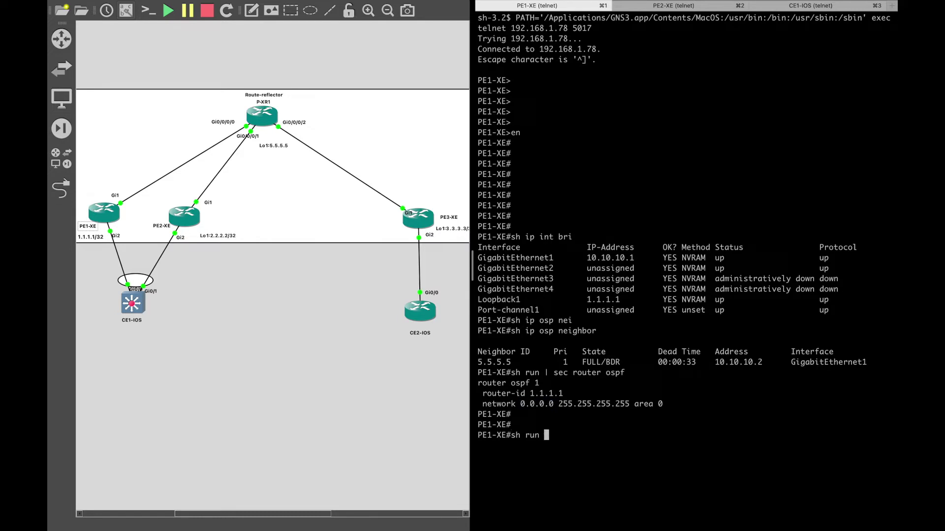
key(BackSpace)
key(BackSpace)
key(BackSpace)
key(BackSpace)
text(mpl ldp)
key(Tab)
text(nei)
key(Tab)
key(Return)
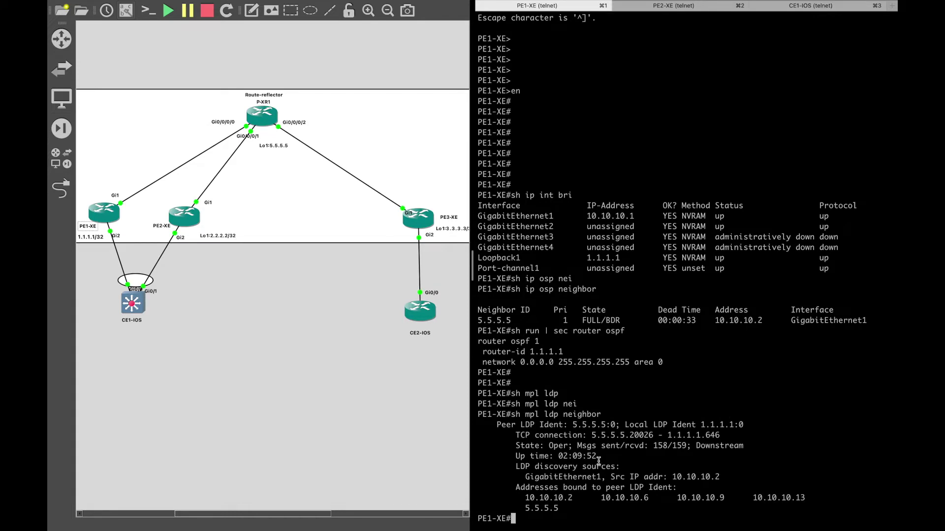
drag(478, 415, 590, 507)
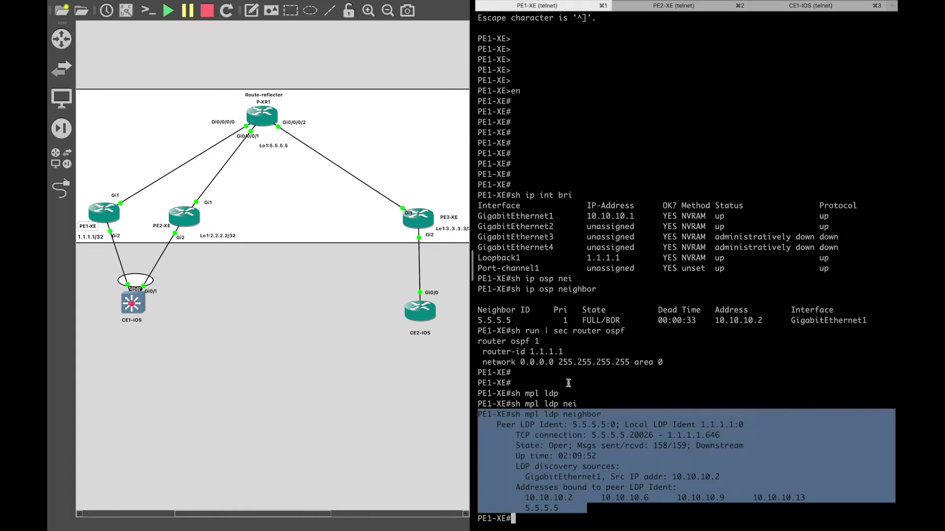
triple_click(593, 426)
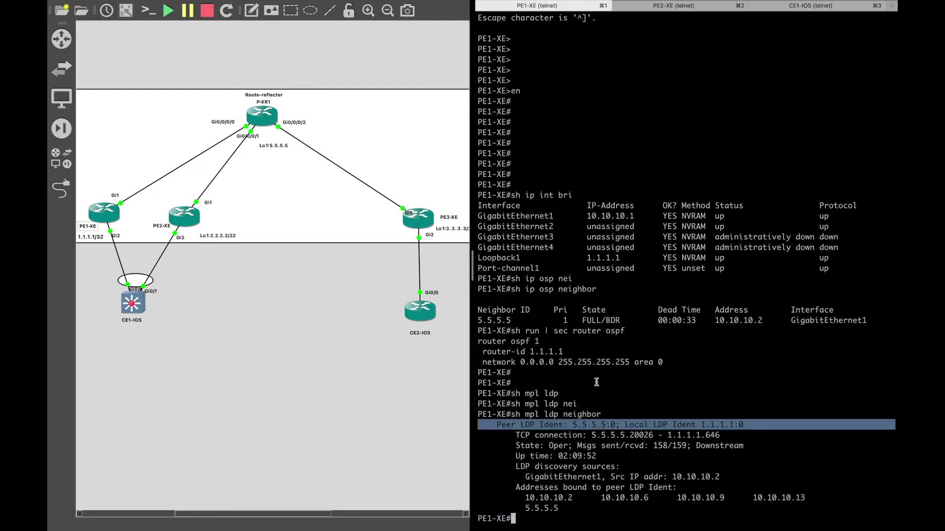
- Display PE1-XE's GigabitEthernet2 configuration with "sh run int gi 2" and examine its channel-group line
key(Return)
key(Return)
key(Return)
key(Return)
key(Return)
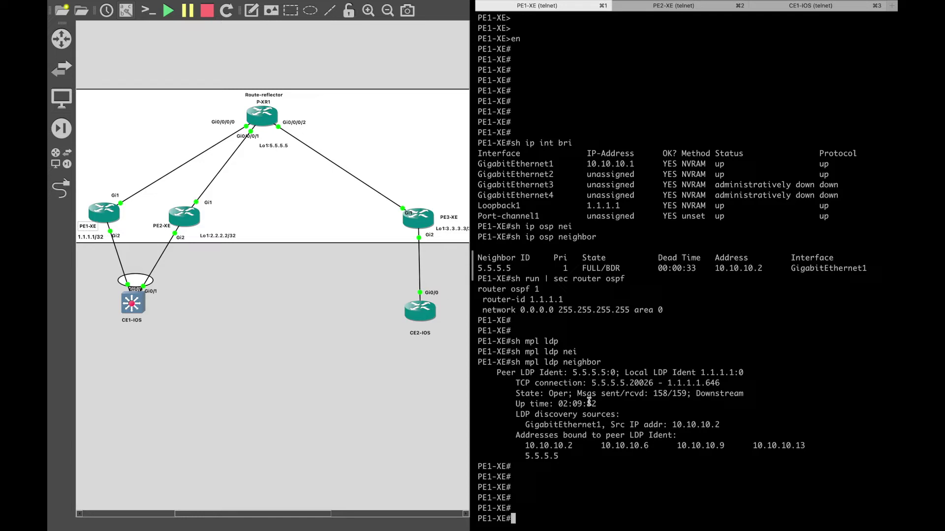
text(sh run int gi 2)
key(Return)
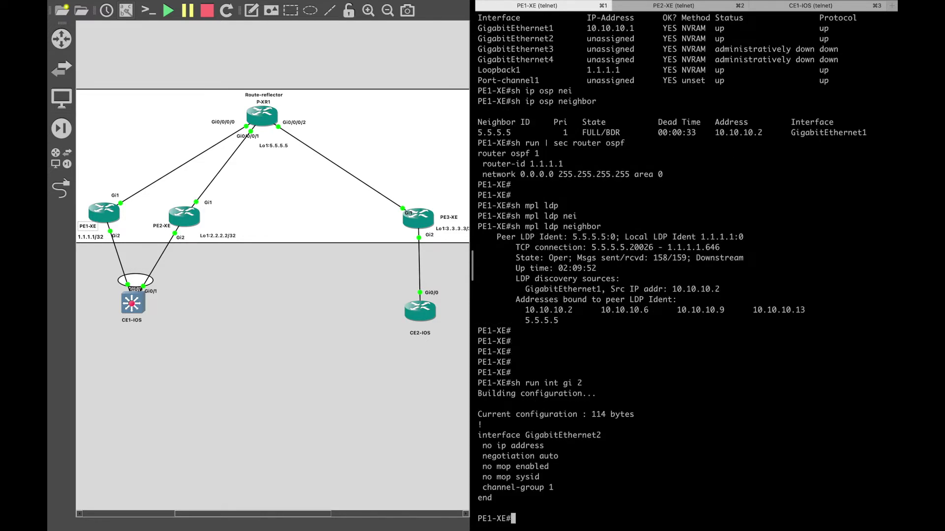
drag(571, 488, 478, 487)
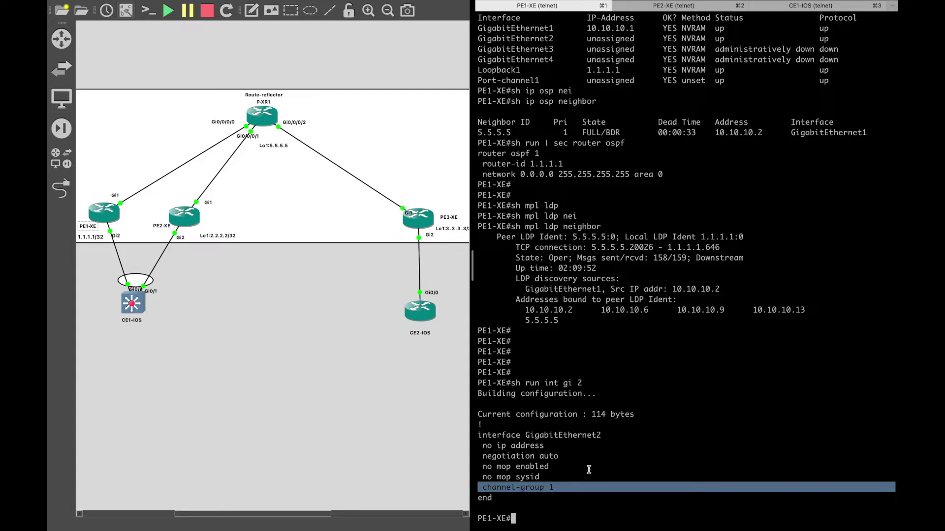
- Display PE1-XE's Port-channel1 configuration with "sh run int po1" and examine its EVPN ethernet-segment and service instance lines
text(sh run int po)
key(Tab)
text(1)
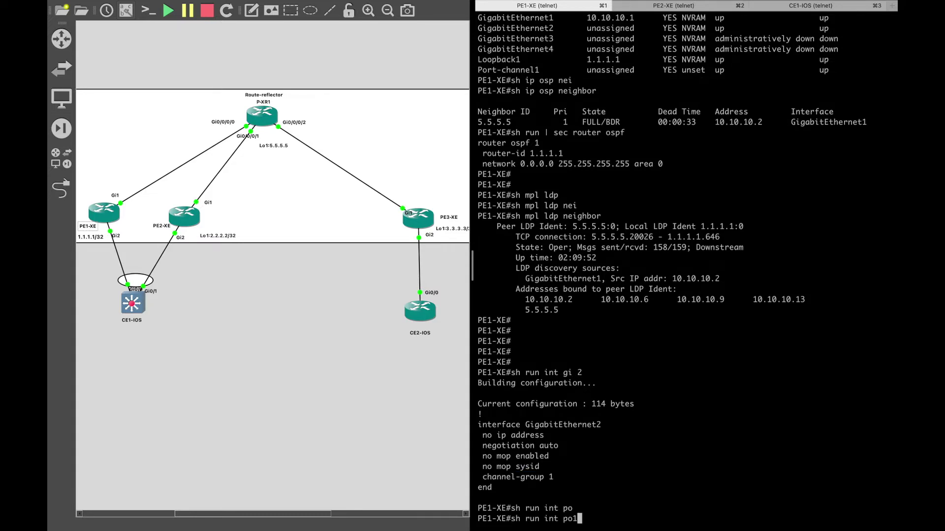
key(Return)
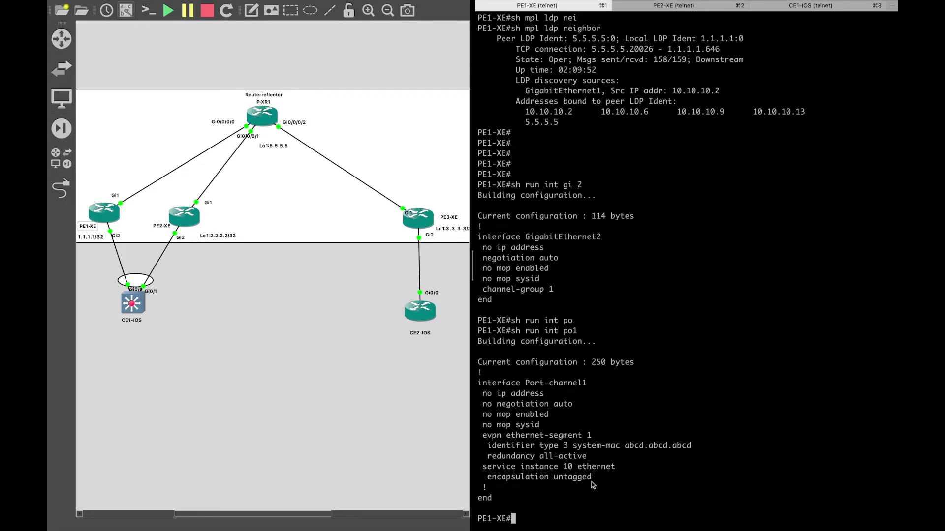
drag(601, 461, 477, 435)
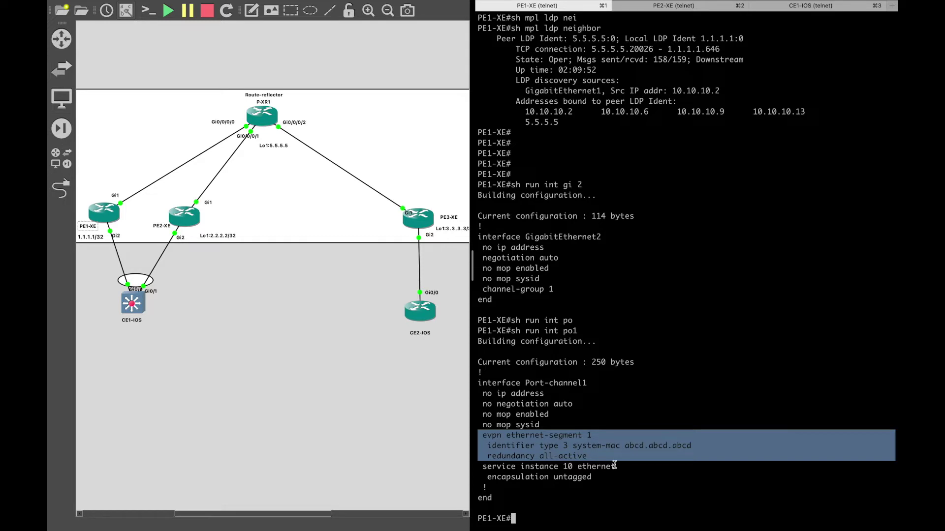
drag(602, 490, 462, 472)
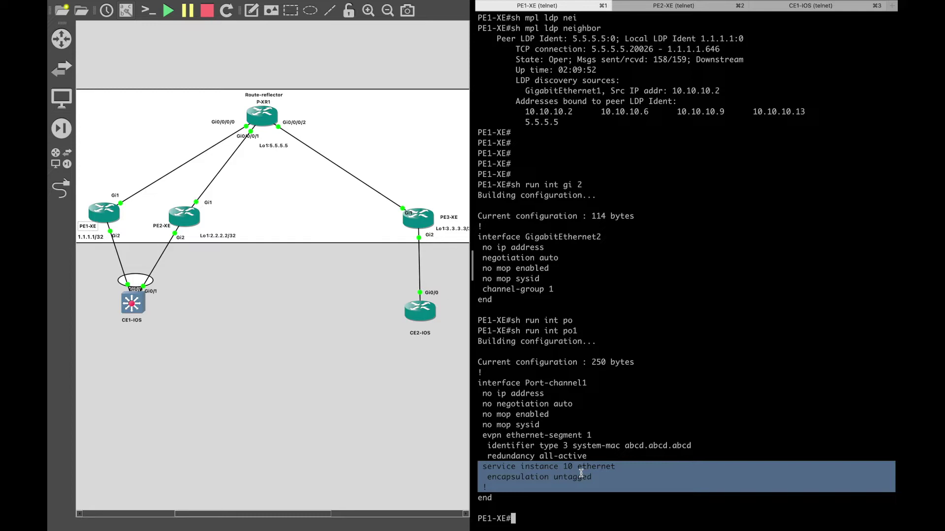
click(585, 407)
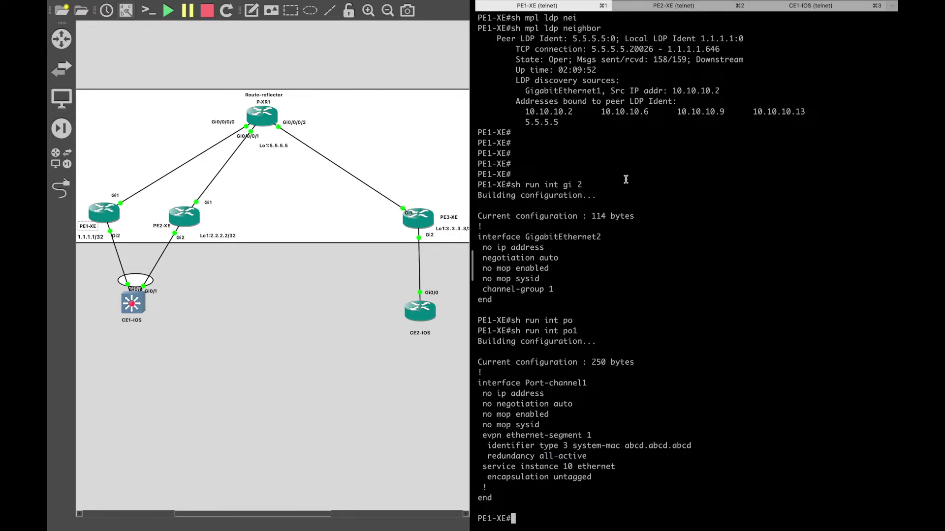
key(super+2)
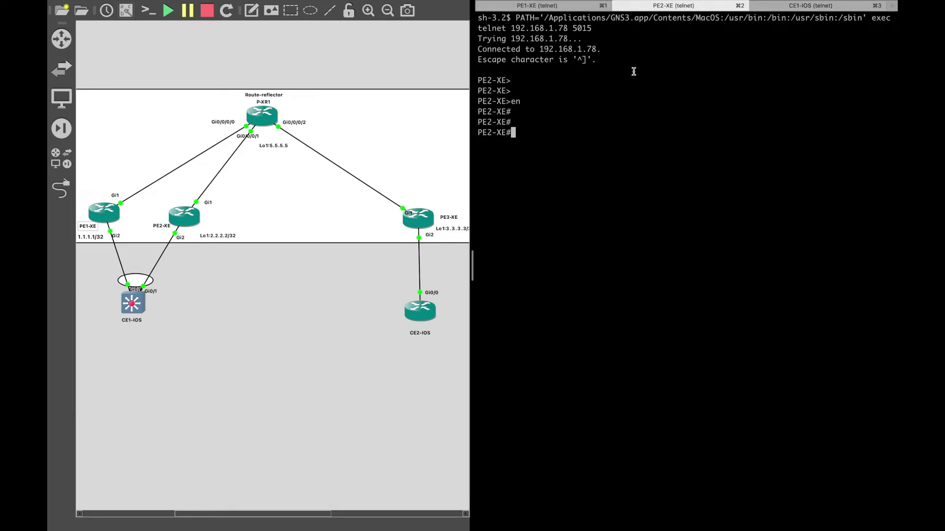
click(563, 10)
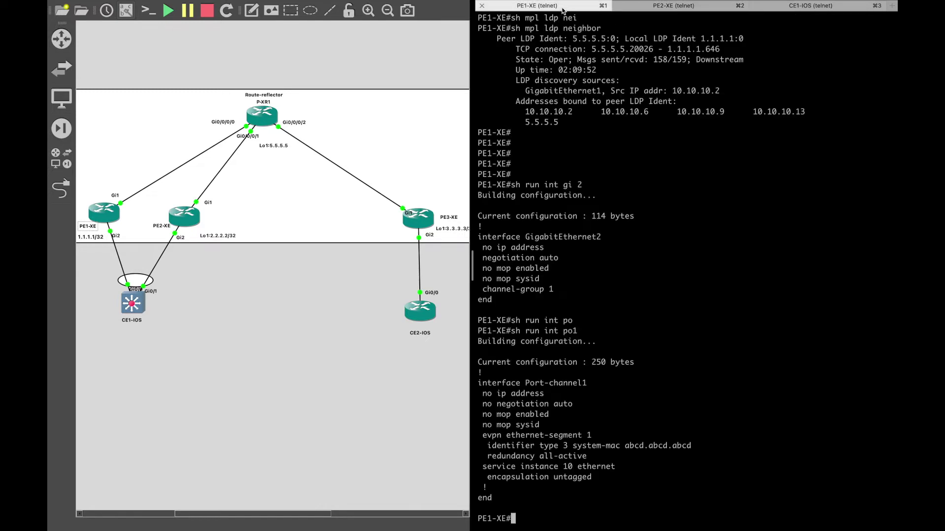
drag(543, 500, 526, 81)
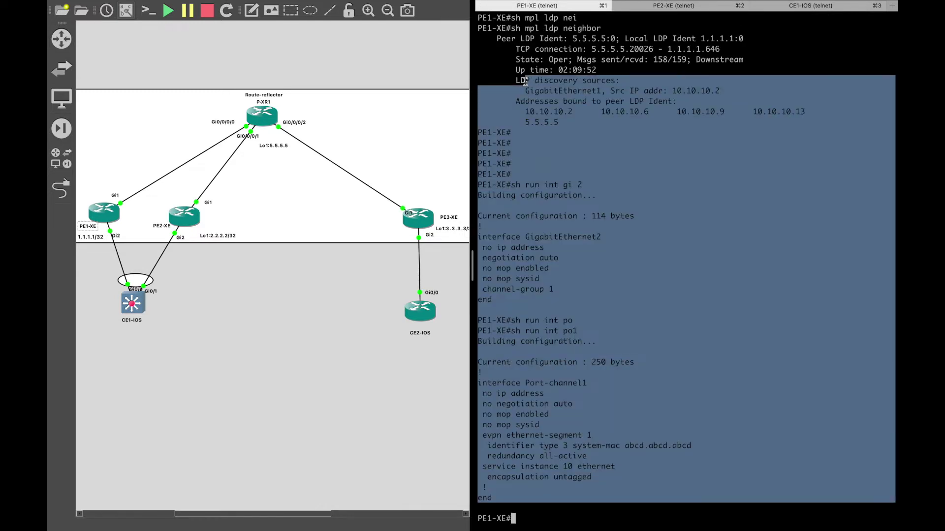
click(648, 11)
- Switch to the CE1-IOS console and display its GigabitEthernet0/0 configuration with "sh run int gi 0/0"
key(super+3)
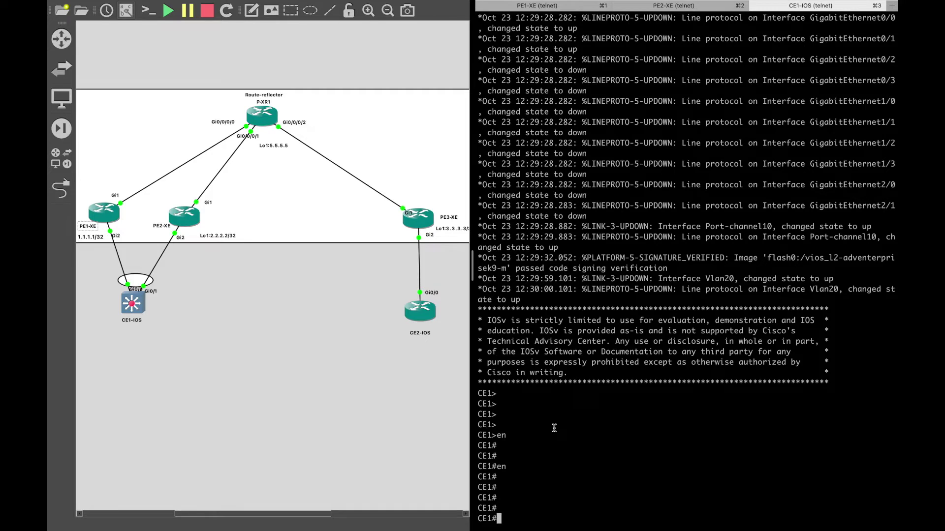
text(sh runi)
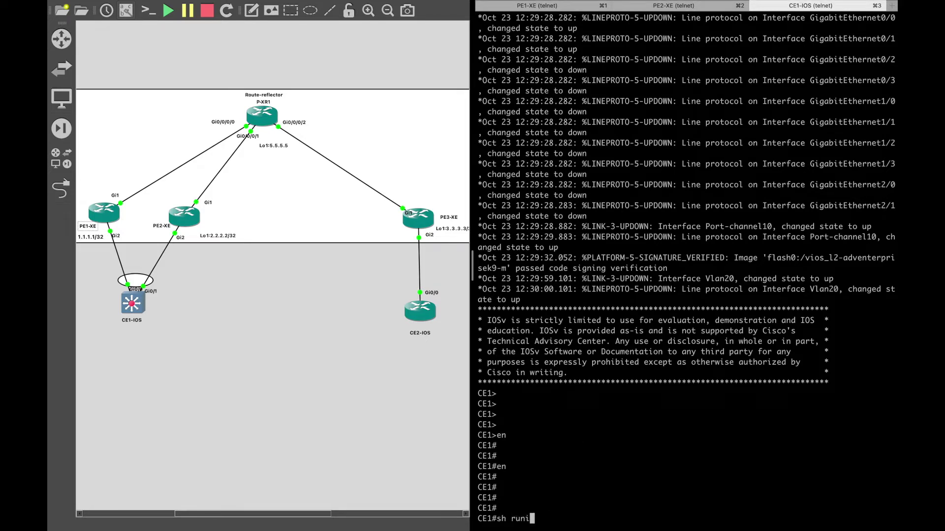
key(BackSpace)
text(int gi 0/0)
key(Return)
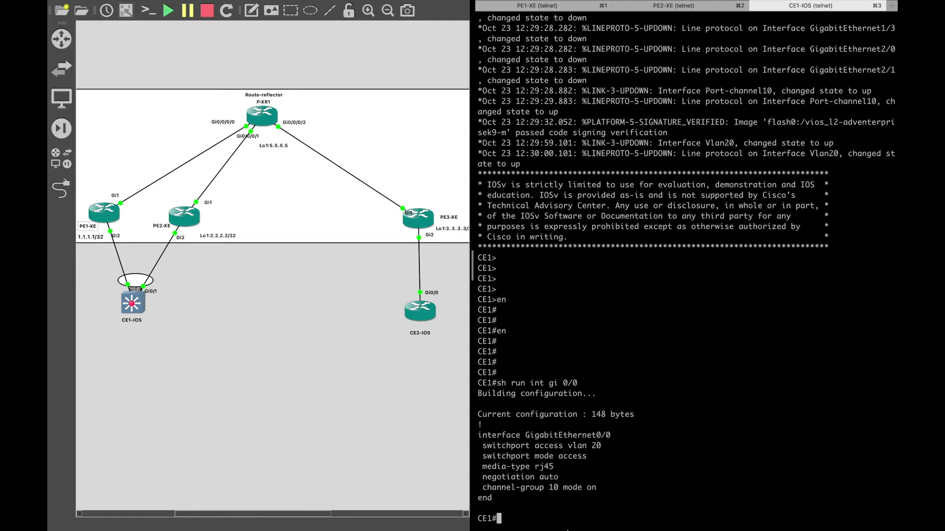
- Compare the switchport lines of CE1-IOS's GigabitEthernet0/0 with the service instance lines of PE1-XE's Port-channel1
drag(598, 458, 469, 442)
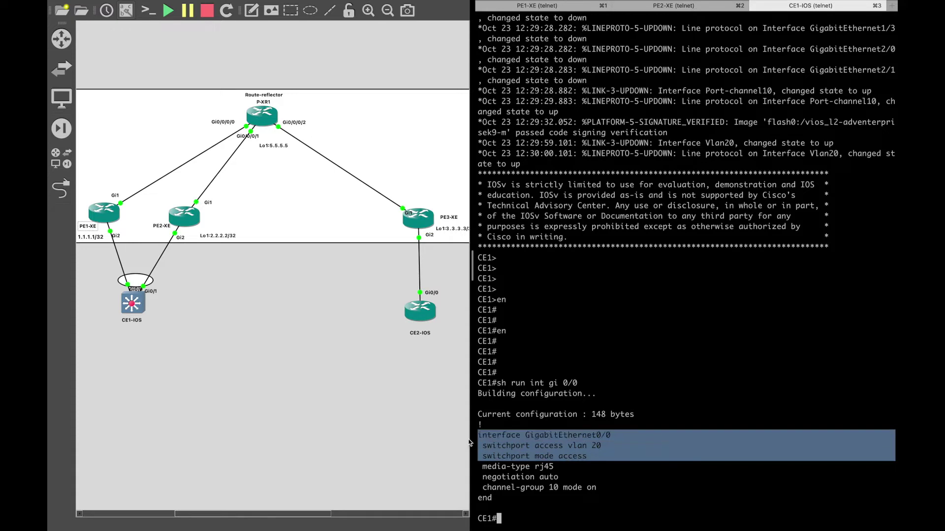
click(548, 476)
drag(590, 460, 467, 449)
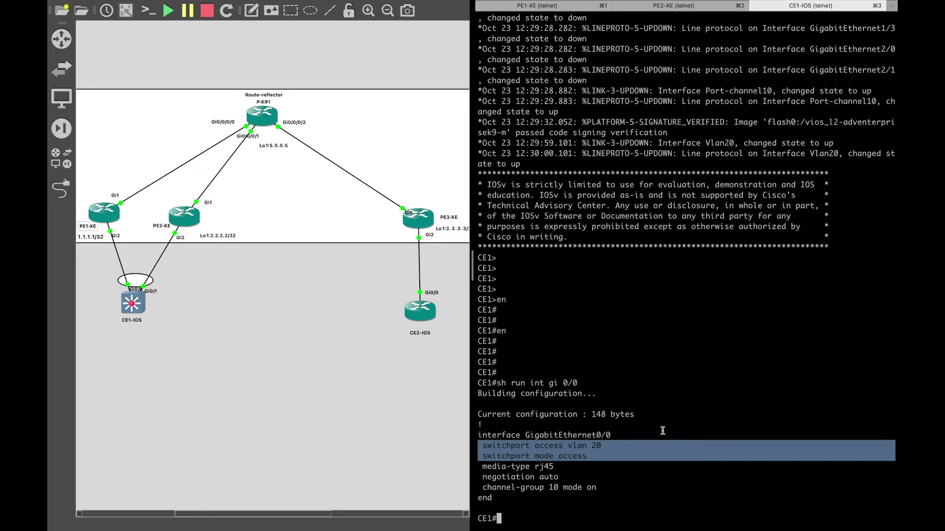
key(Up)
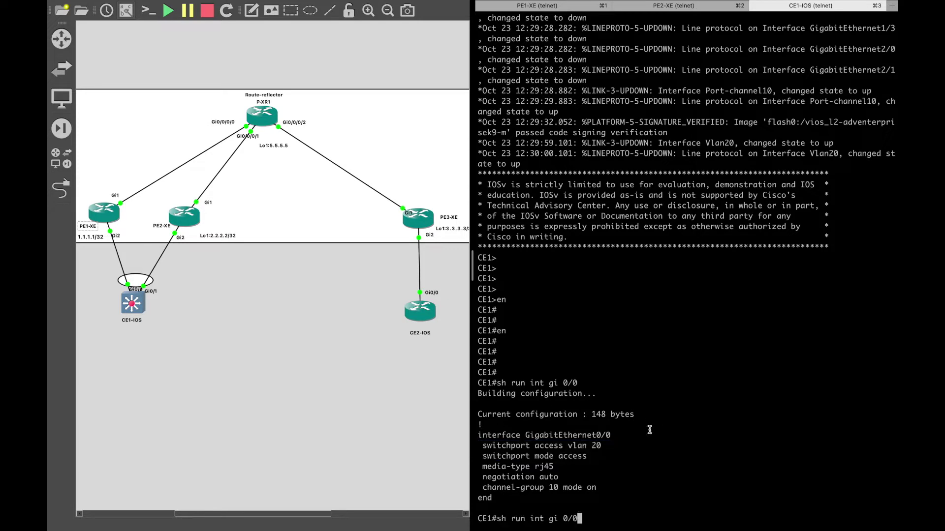
click(563, 9)
click(586, 413)
drag(591, 477, 483, 467)
- Return to the CE1-IOS console, display GigabitEthernet0/1's configuration with "sh run int gi 0/1" and examine it alongside GigabitEthernet0/0's
click(813, 8)
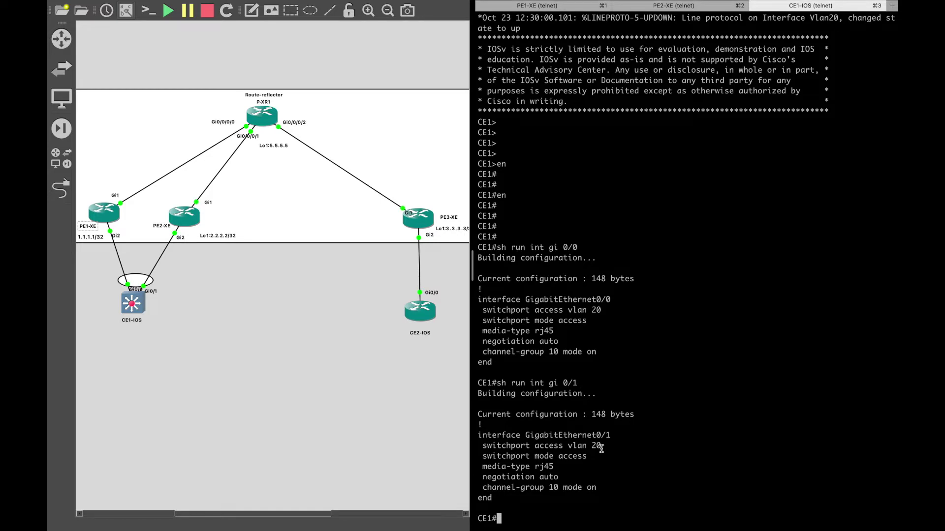
triple_click(604, 484)
triple_click(566, 490)
drag(551, 238, 586, 498)
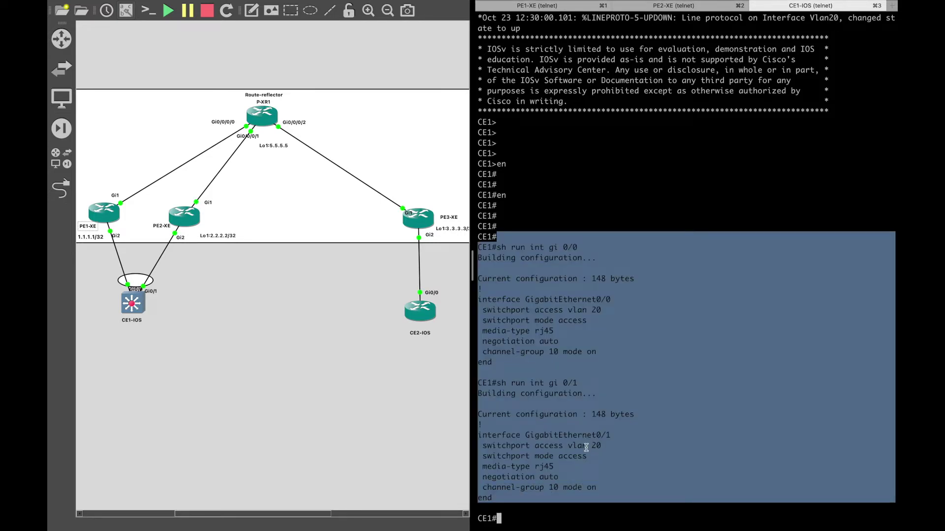
key(Return)
key(Return)
key(Return)
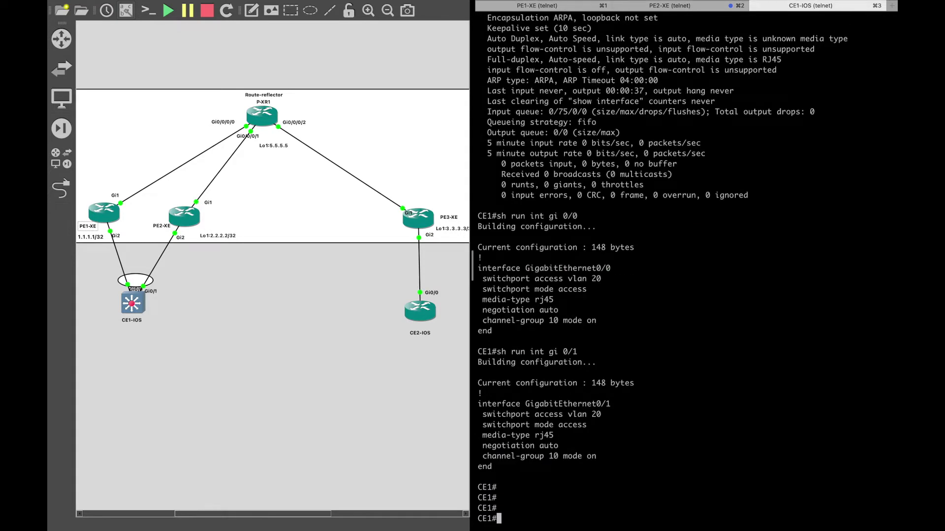
- List CE1-IOS's interfaces with "sh ip int bri" and examine the GigabitEthernet0/0, GigabitEthernet0/1, loopback and Port-channel10 entries
text(sh ip int bri)
key(Return)
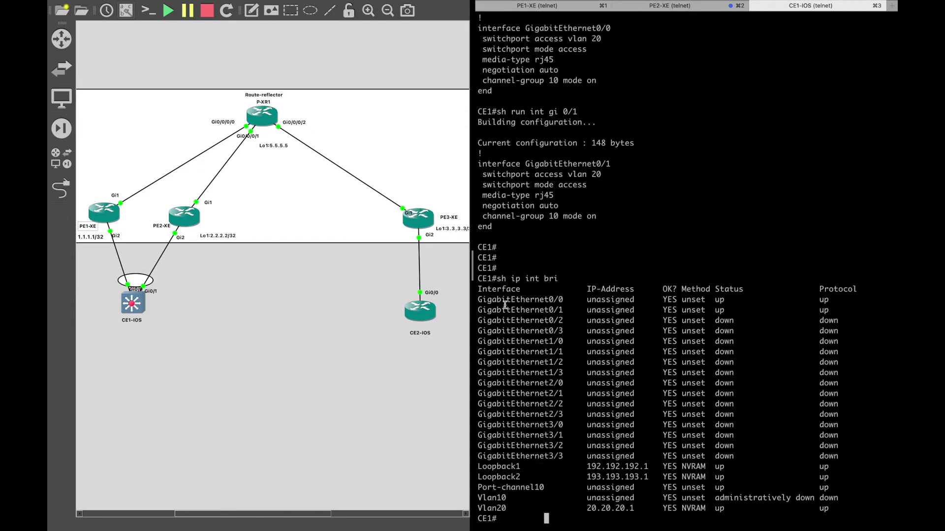
drag(480, 303, 834, 312)
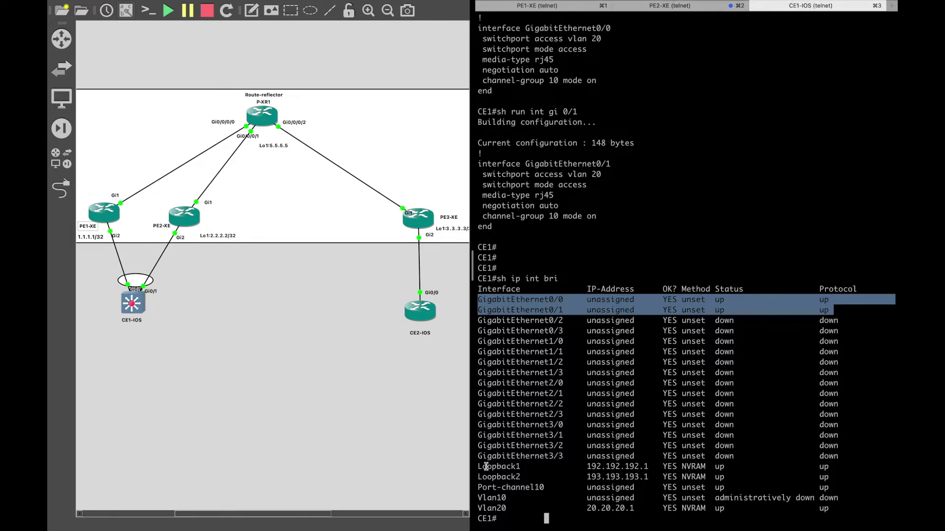
drag(479, 466, 746, 479)
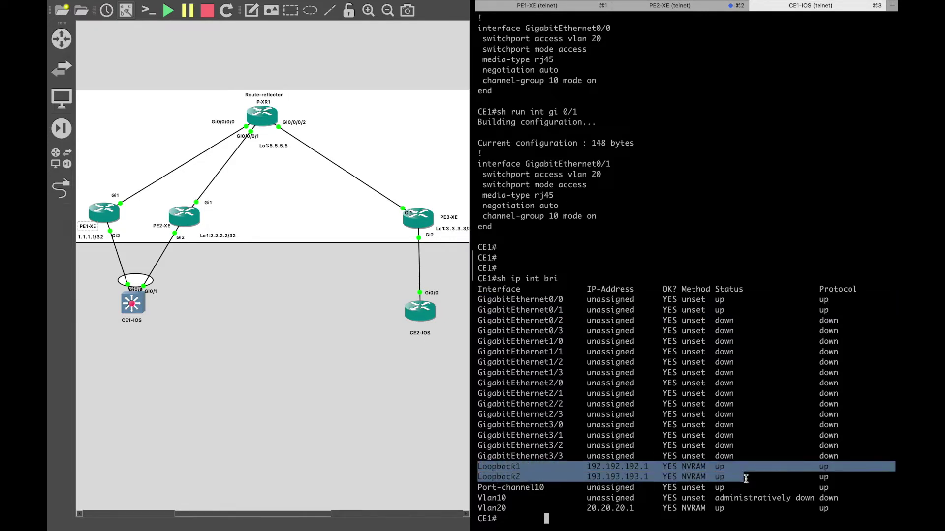
double_click(504, 488)
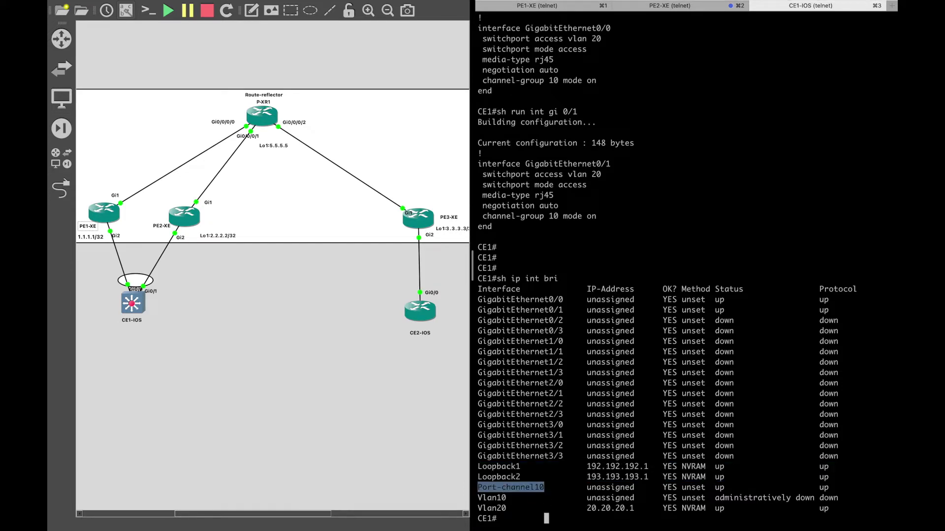
- Display CE1-IOS's Port-channel10 configuration with "sh run int port-channel 10" and examine its switchport lines
text(sh run int p)
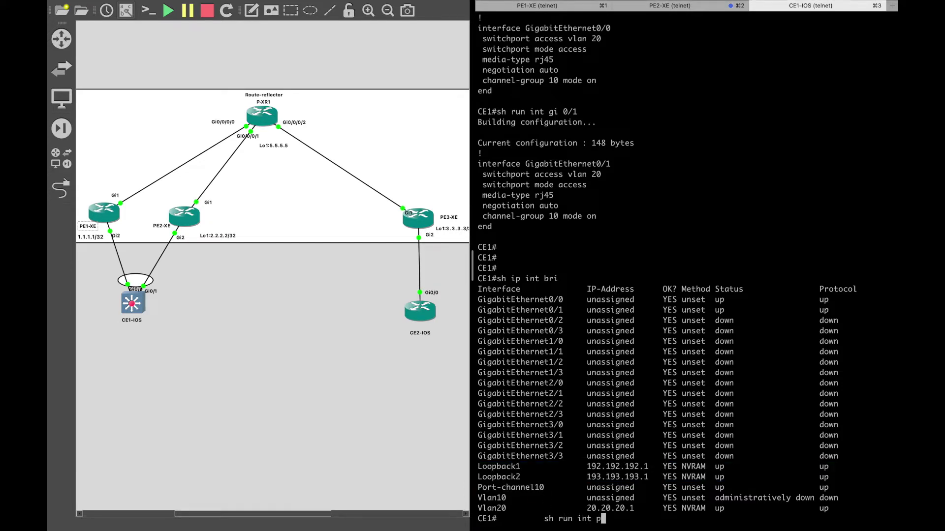
text(ort-ch)
key(Tab)
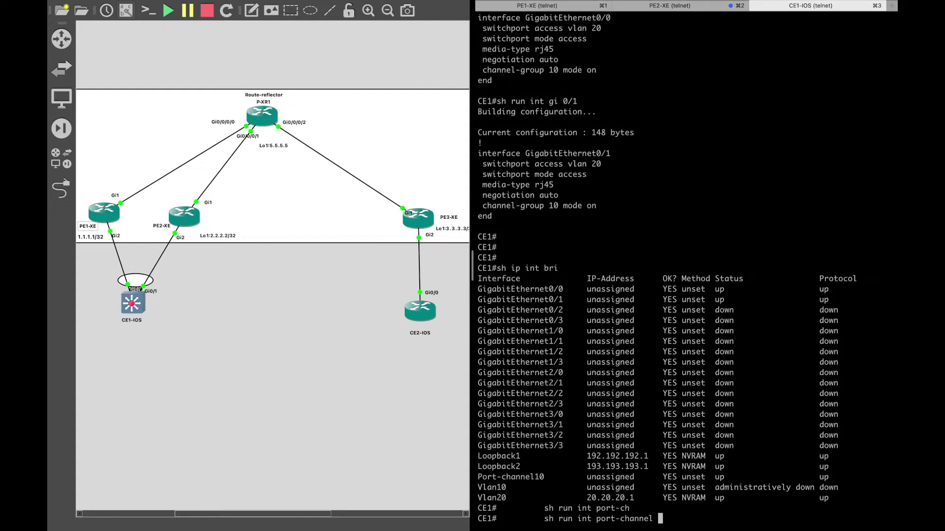
text(10)
key(Return)
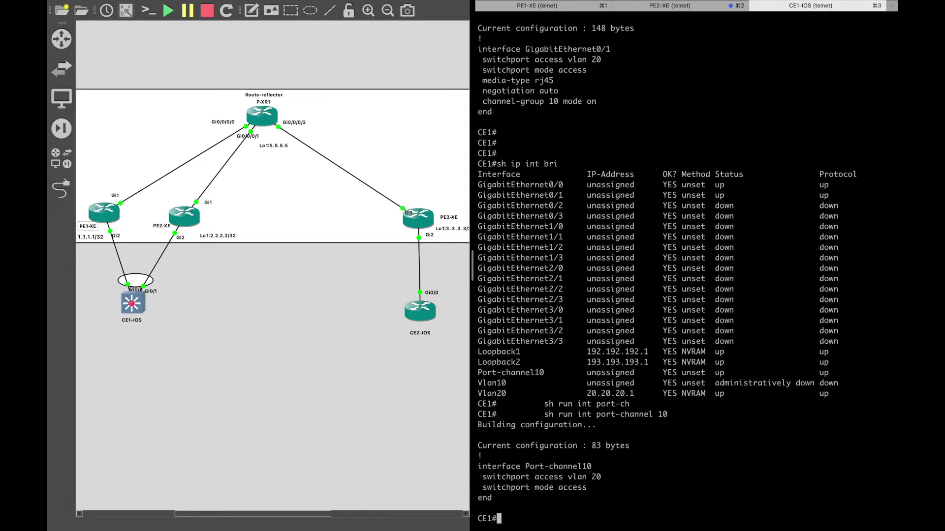
drag(600, 495, 483, 465)
click(558, 446)
- Check the Vlan20 entry in the interface list and display its configuration with "sh run int vlan 20"
triple_click(494, 393)
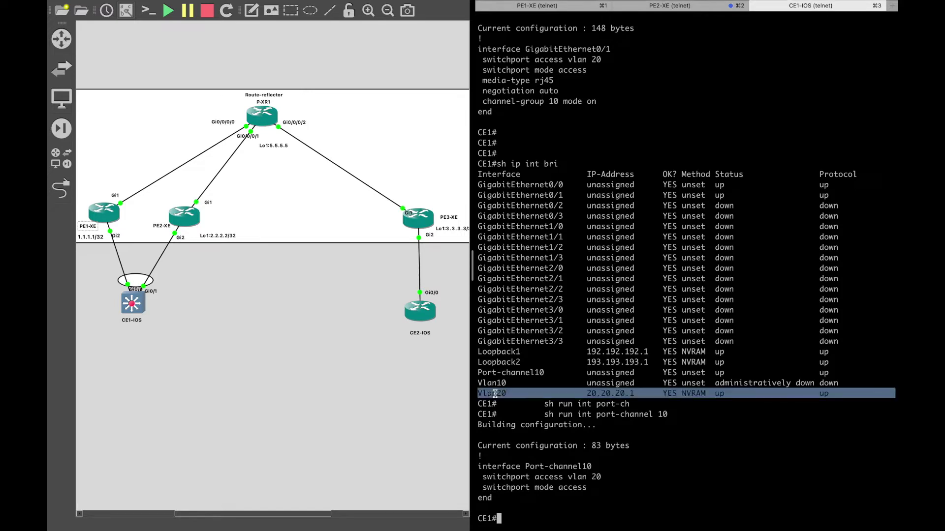
click(494, 394)
text(sh run i)
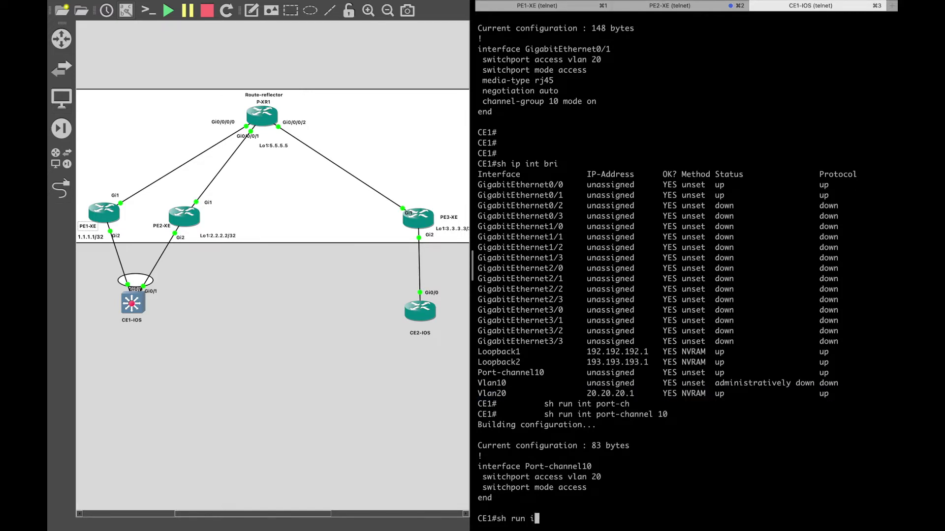
text(nt vlan 20)
key(Return)
key(Return)
key(Return)
key(Return)
key(Return)
key(Return)
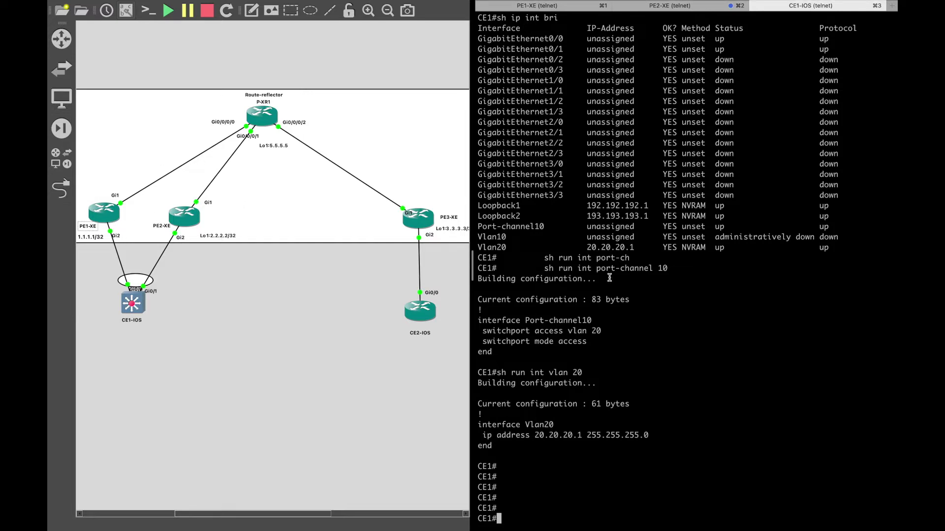
- Leave the CE1-IOS console and view the PE1-XE console followed by the PE2-XE console
key(Return)
key(Return)
key(Return)
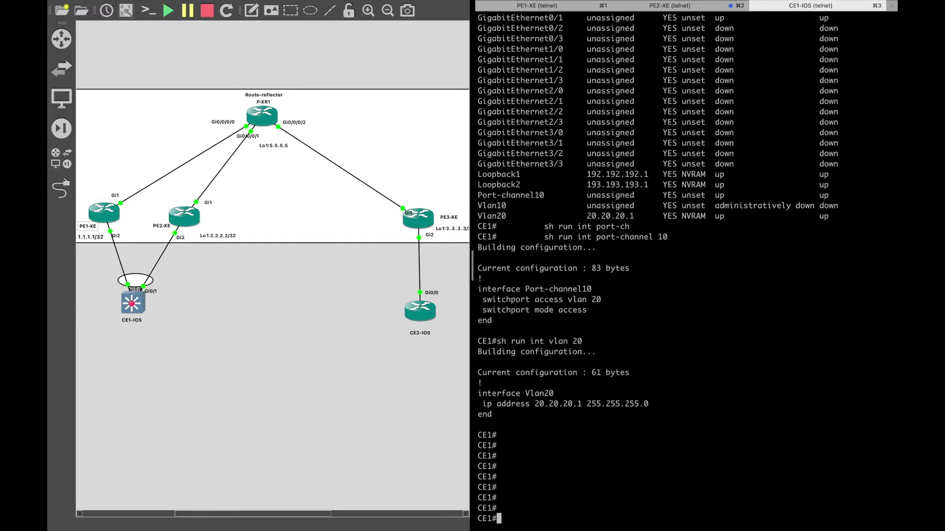
click(551, 6)
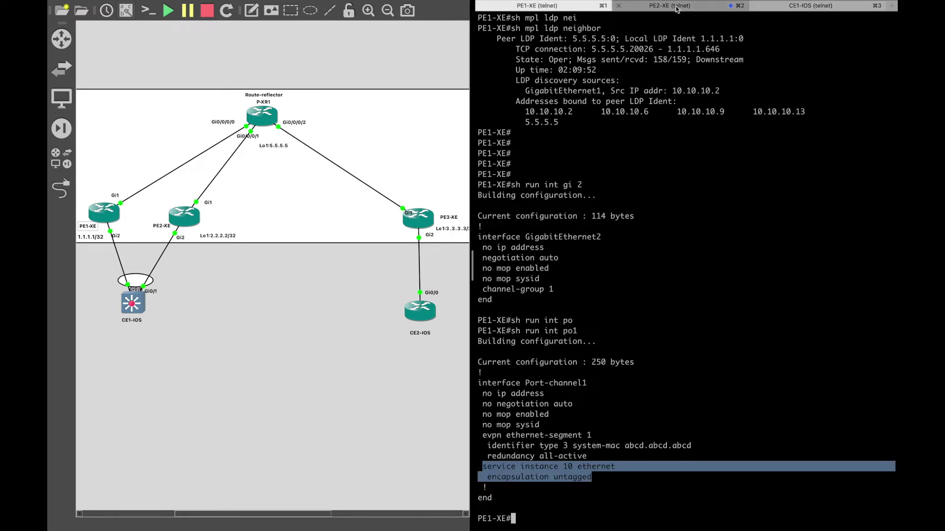
click(676, 6)
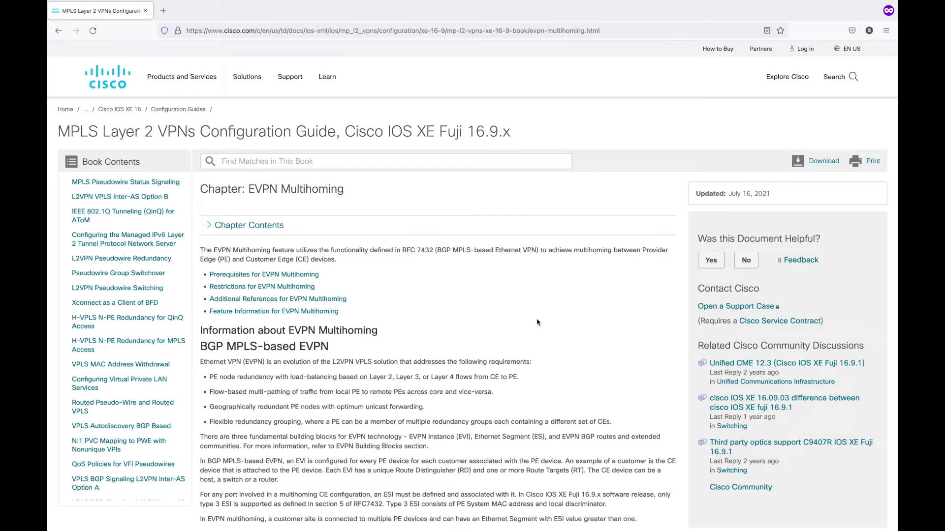
- Switch to the browser and read Cisco's EVPN Multihoming chapter down to the "Configuring L2VPN EVPN Globally and EVI on IOS-XE Router" section
drag(98, 135, 467, 129)
click(397, 127)
click(467, 129)
scroll(439, 355, down, 20)
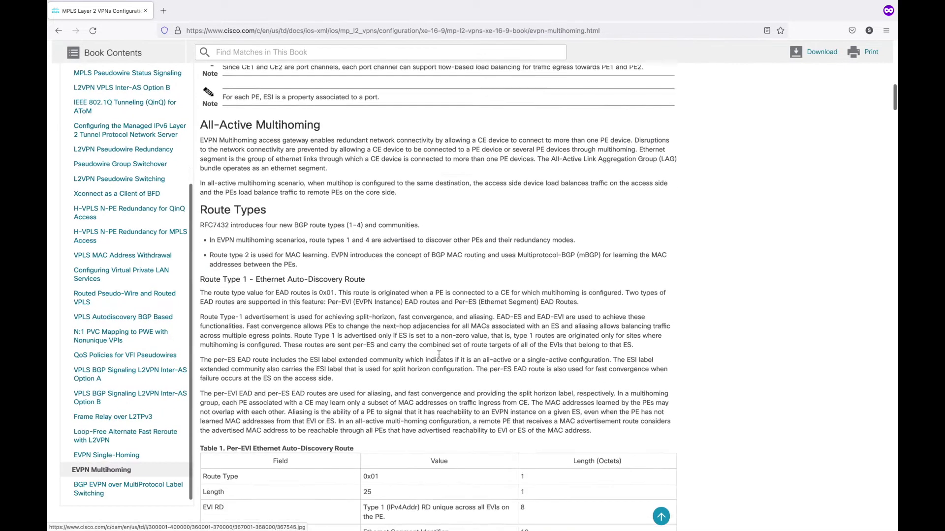
scroll(438, 355, down, 10)
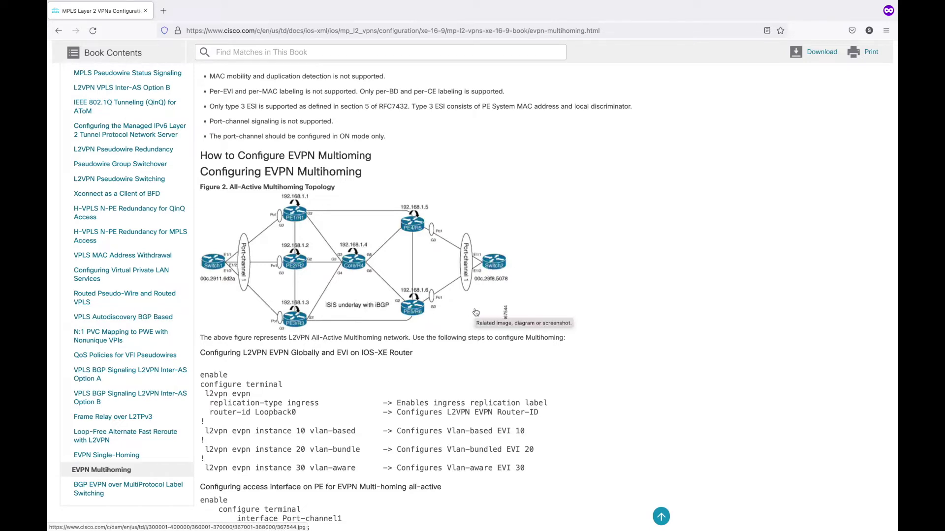
scroll(476, 313, down, 5)
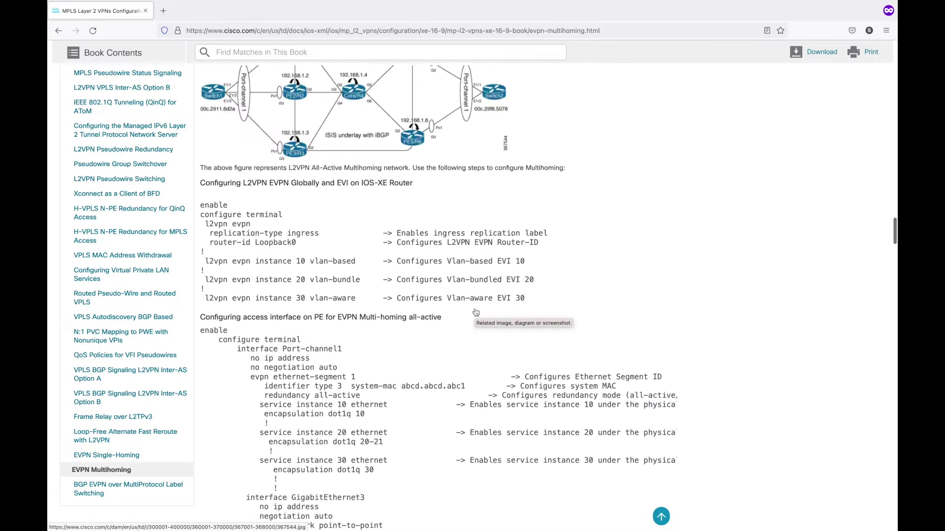
scroll(475, 308, up, 1)
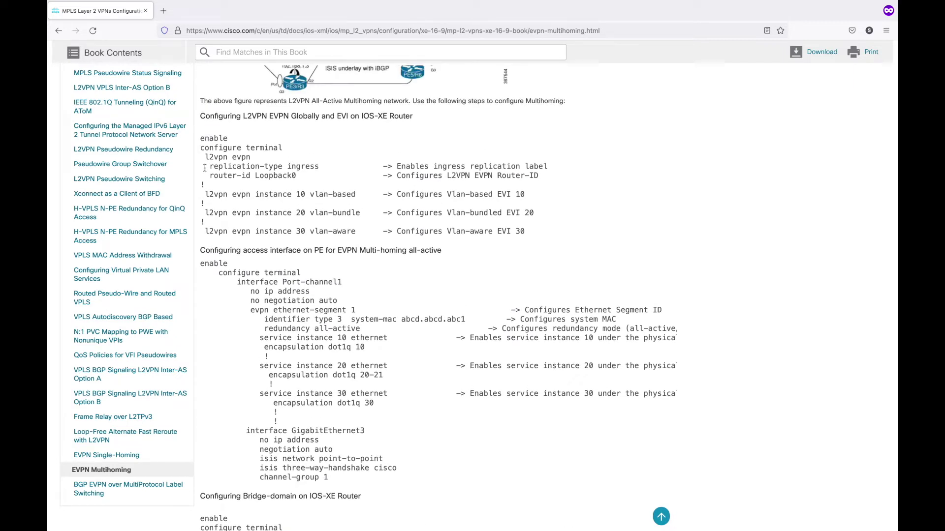
- Examine the guide's global "l2vpn evpn" commands, including the ingress replication type and Loopback0 router ID
drag(202, 156, 331, 175)
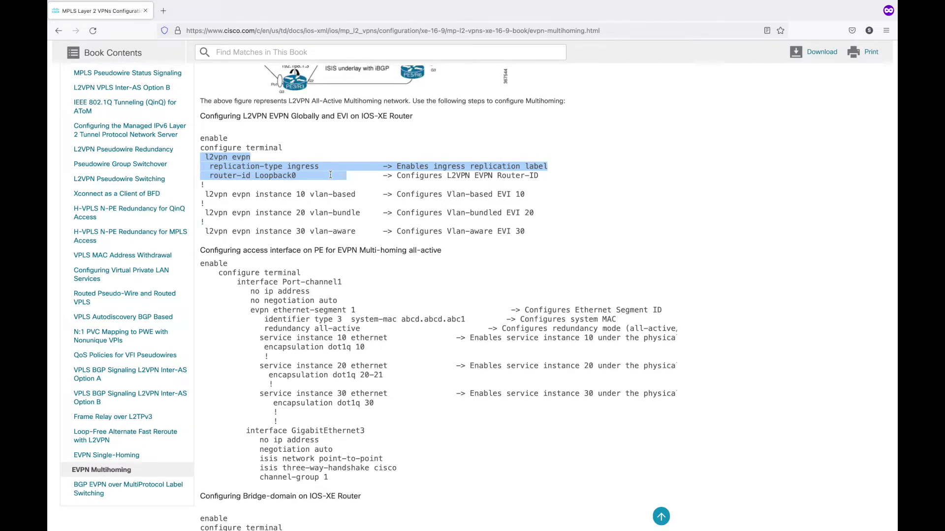
triple_click(285, 179)
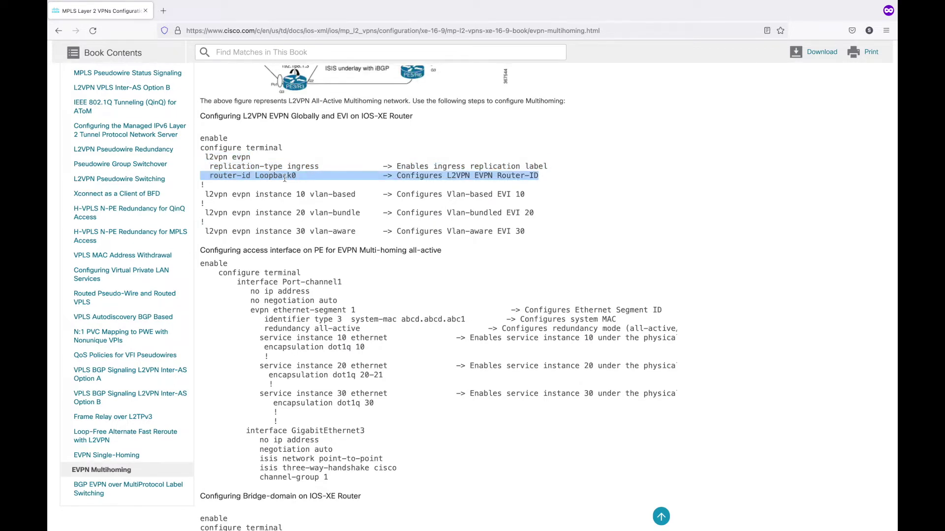
click(310, 170)
scroll(312, 164, up, 3)
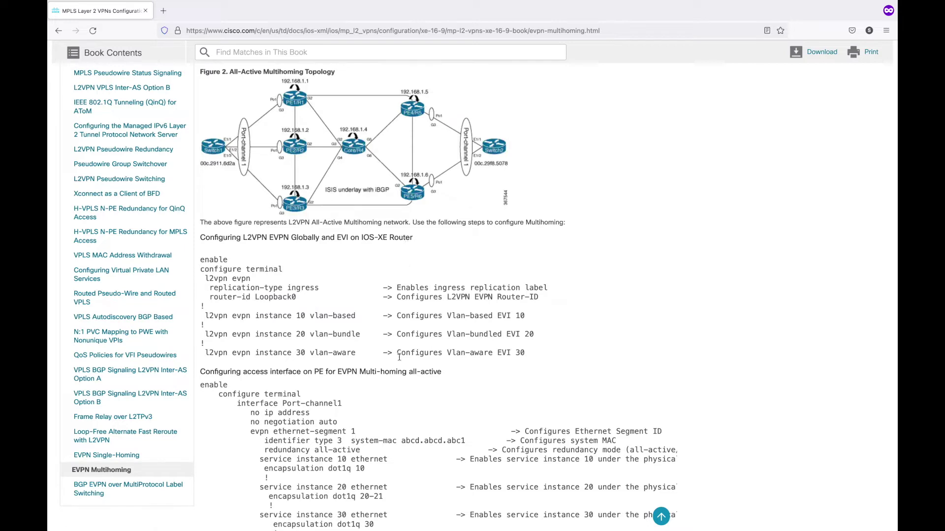
drag(309, 297, 201, 269)
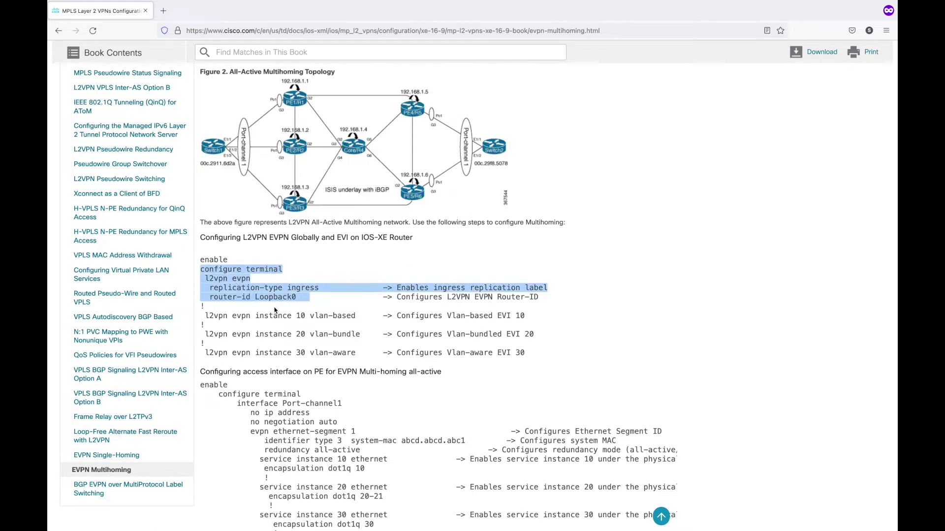
- Examine the guide's three EVPN instance commands: instance 10 vlan-based, instance 20 vlan-bundle and instance 30 vlan-aware
triple_click(311, 316)
triple_click(239, 318)
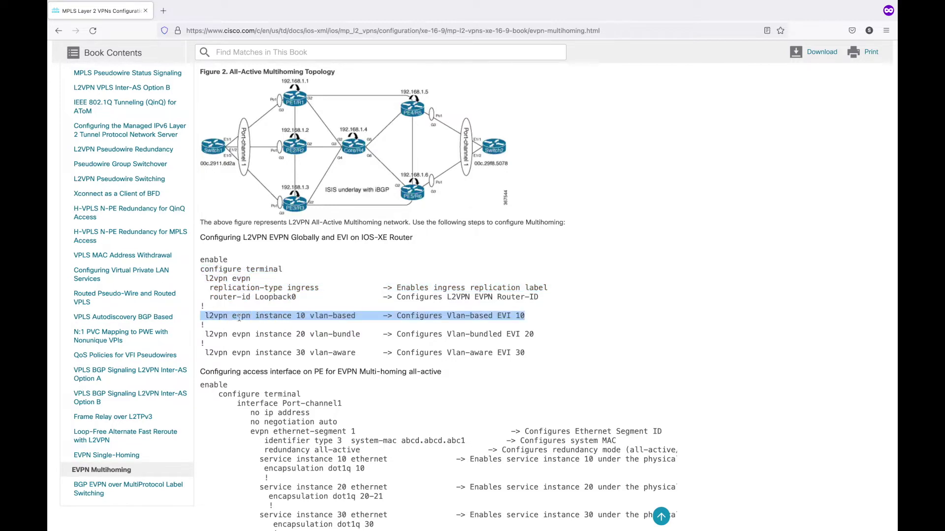
click(370, 319)
drag(383, 318, 307, 321)
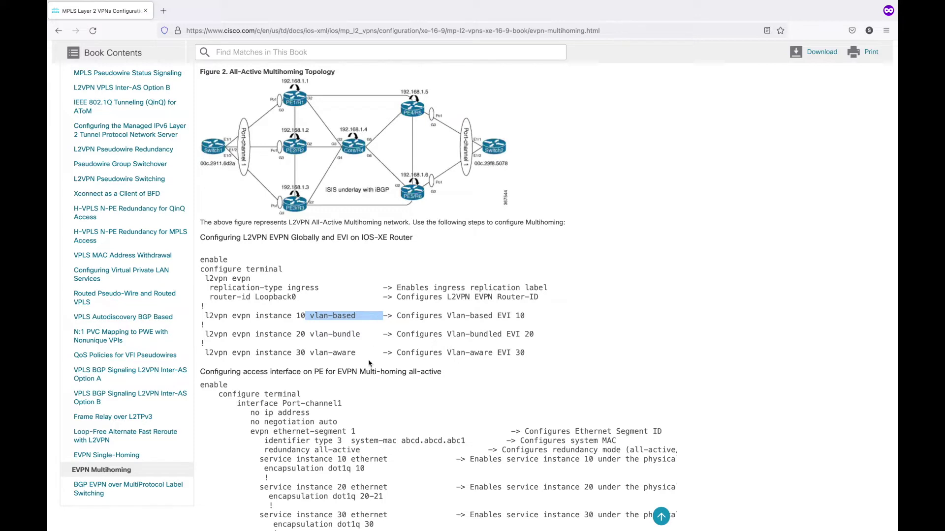
triple_click(338, 315)
triple_click(336, 334)
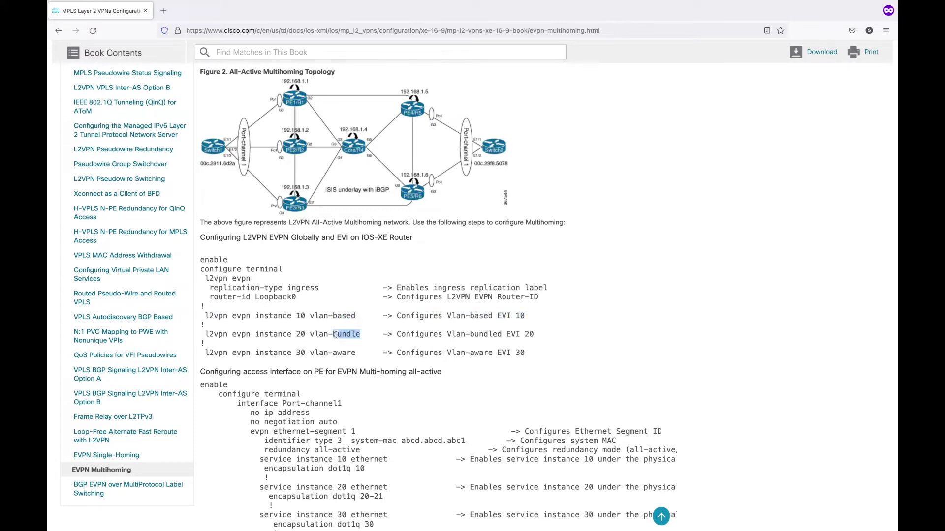
triple_click(336, 353)
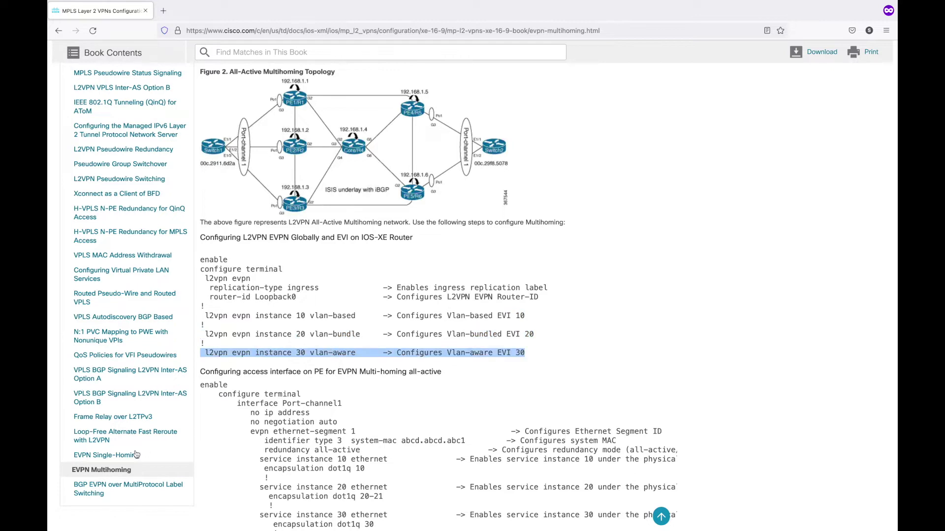
- Open the EVPN Single-Homing chapter and examine the VLAN-Based Service Interface figure under Service Interfaces
click(107, 455)
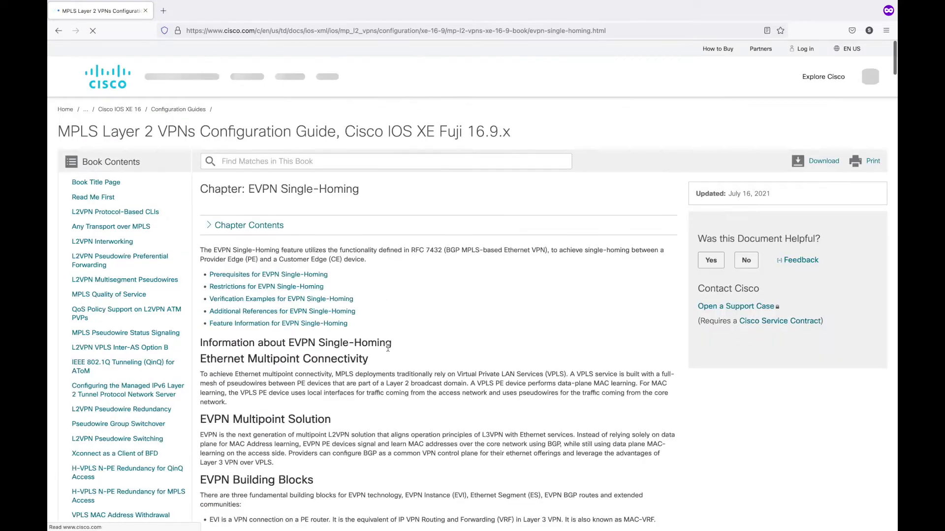
scroll(388, 349, down, 15)
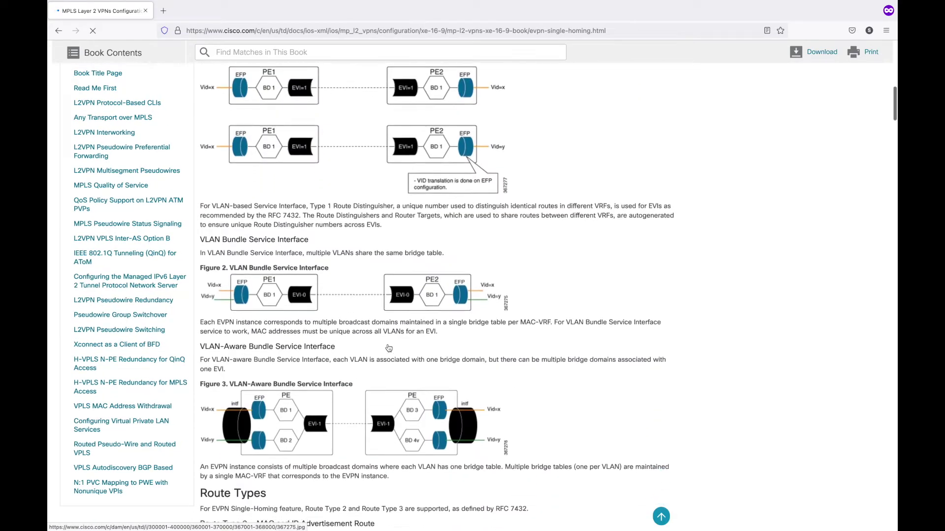
scroll(370, 203, up, 5)
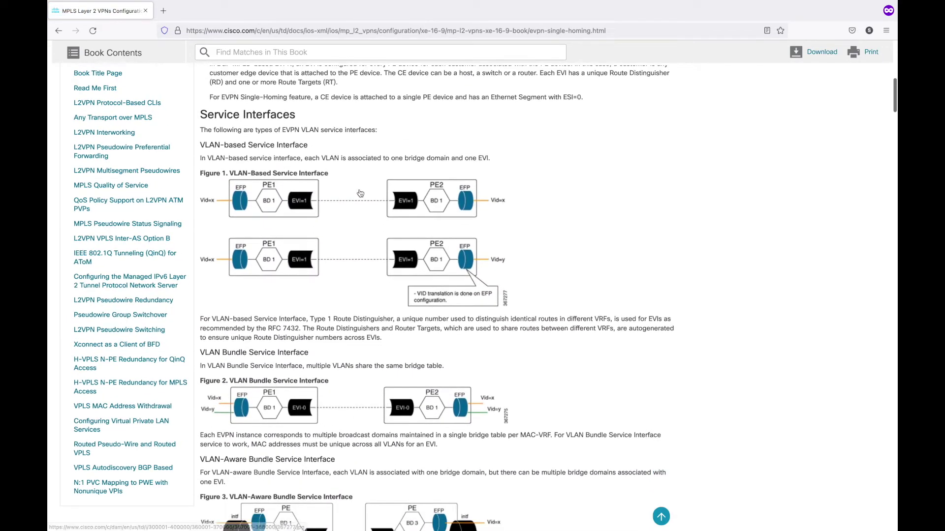
drag(229, 174, 341, 175)
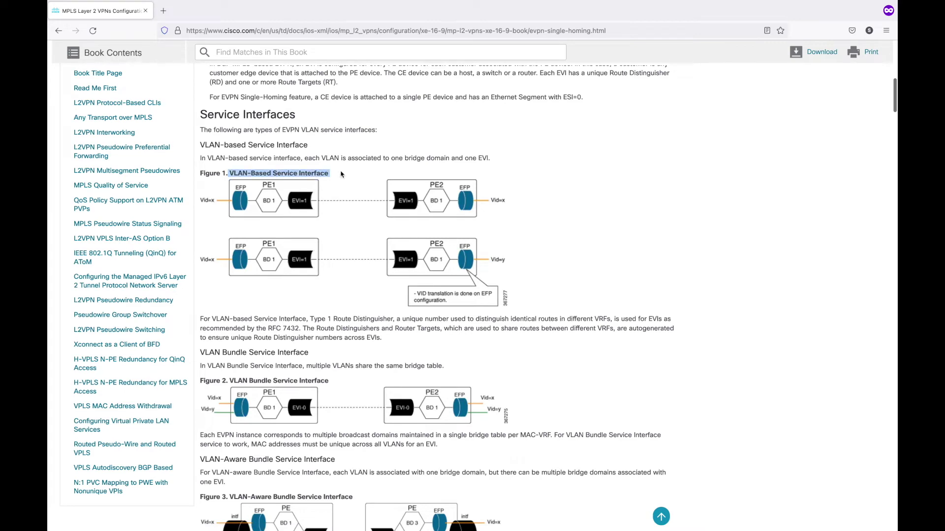
- Examine the VLAN Bundle and VLAN-Aware Bundle Service Interface figures in the EVPN Single-Homing chapter
scroll(342, 175, down, 3)
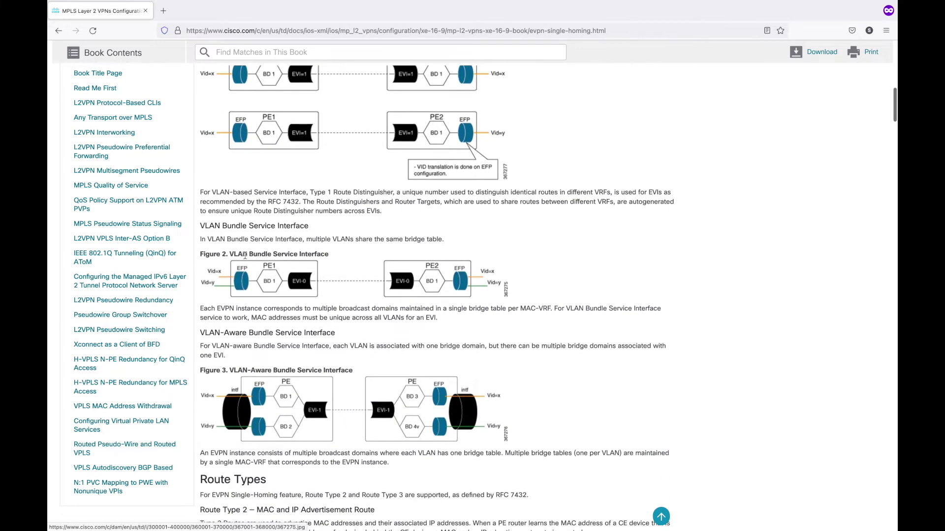
drag(229, 255, 339, 257)
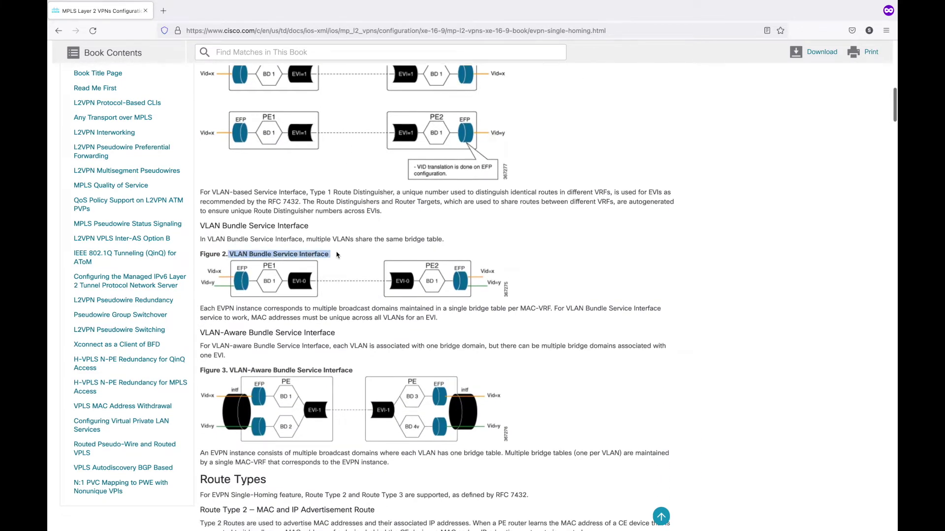
scroll(325, 344, down, 2)
scroll(324, 341, down, 2)
drag(232, 246, 362, 249)
double_click(360, 247)
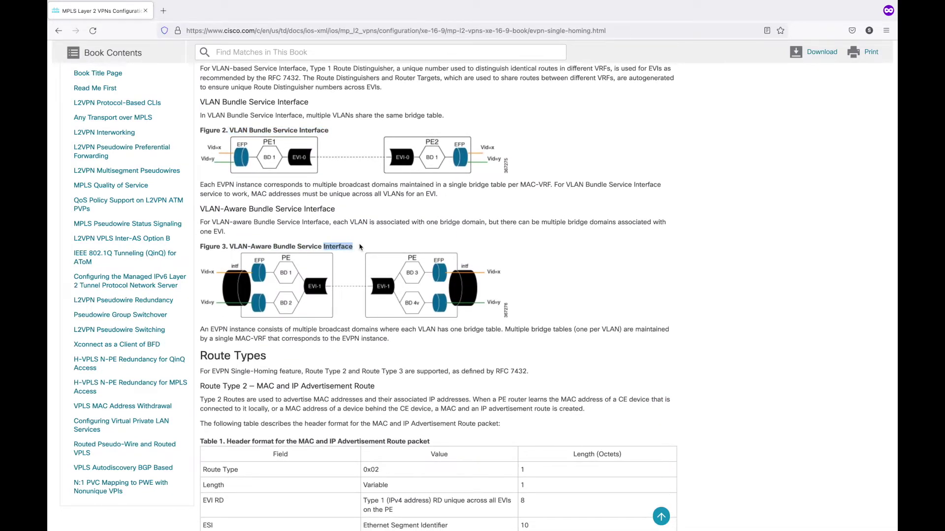
scroll(360, 247, up, 8)
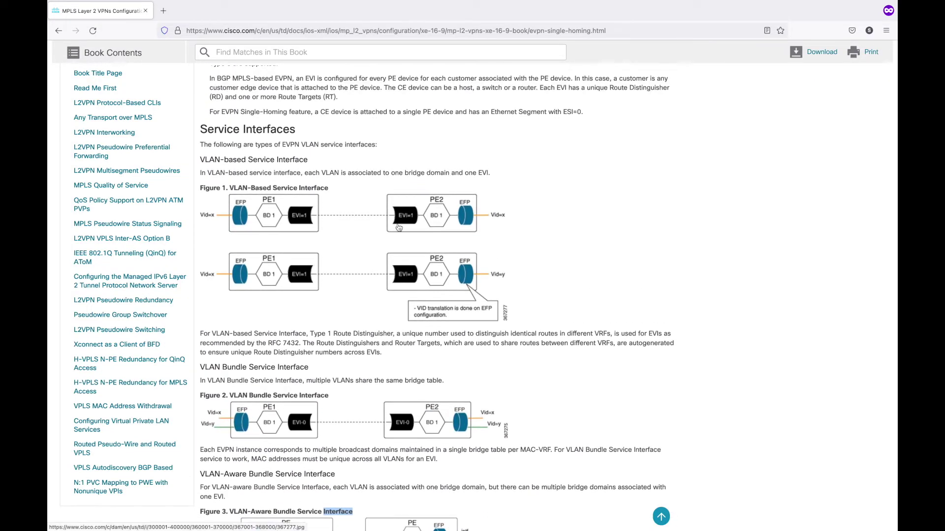
- Return to the EVPN Multihoming chapter and find the section on configuring the PE access interface for all-active multihoming
scroll(312, 388, down, 5)
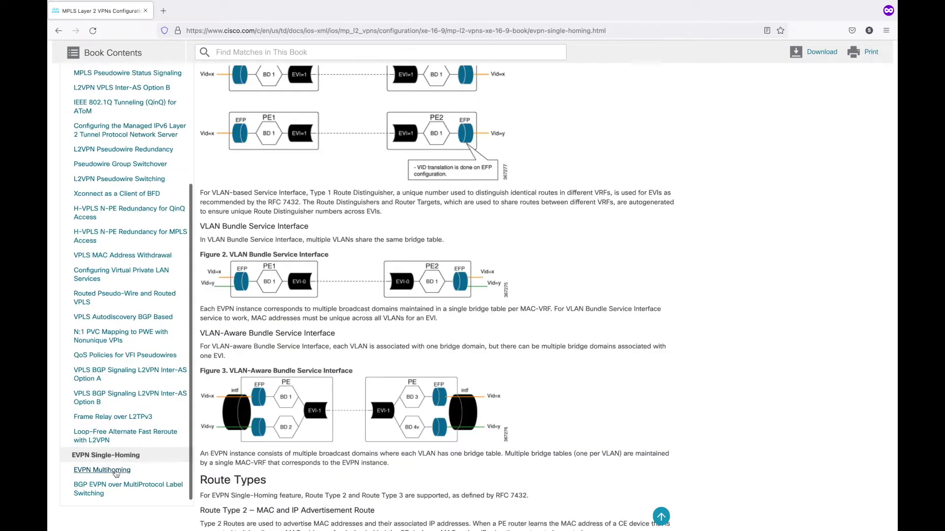
click(116, 472)
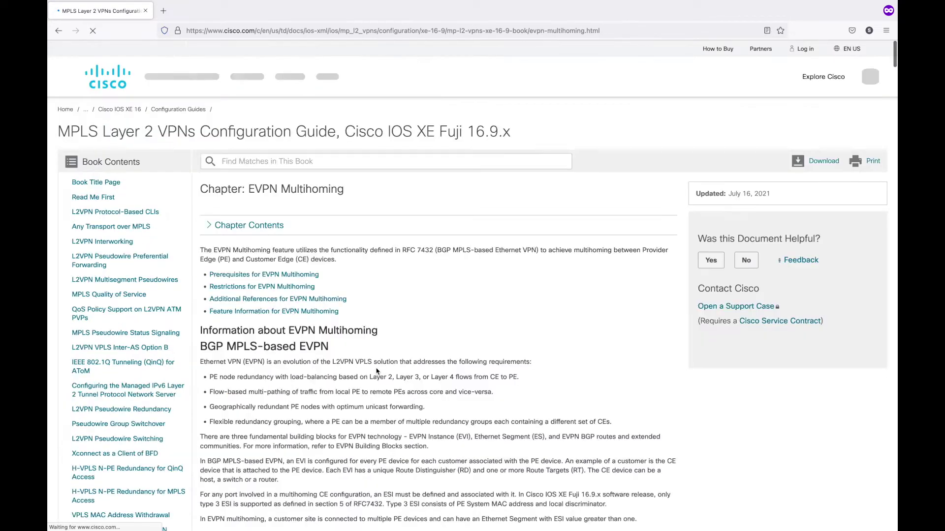
scroll(377, 371, down, 20)
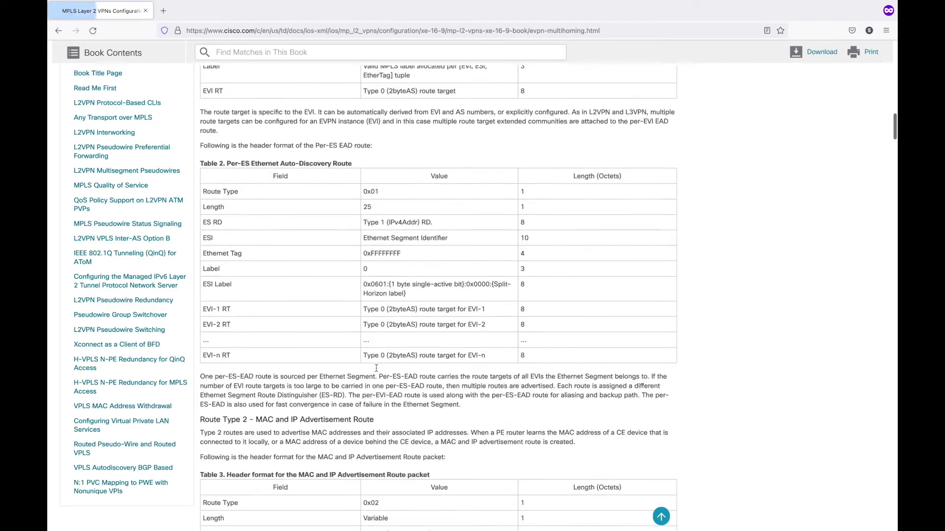
scroll(377, 369, down, 20)
scroll(377, 371, down, 13)
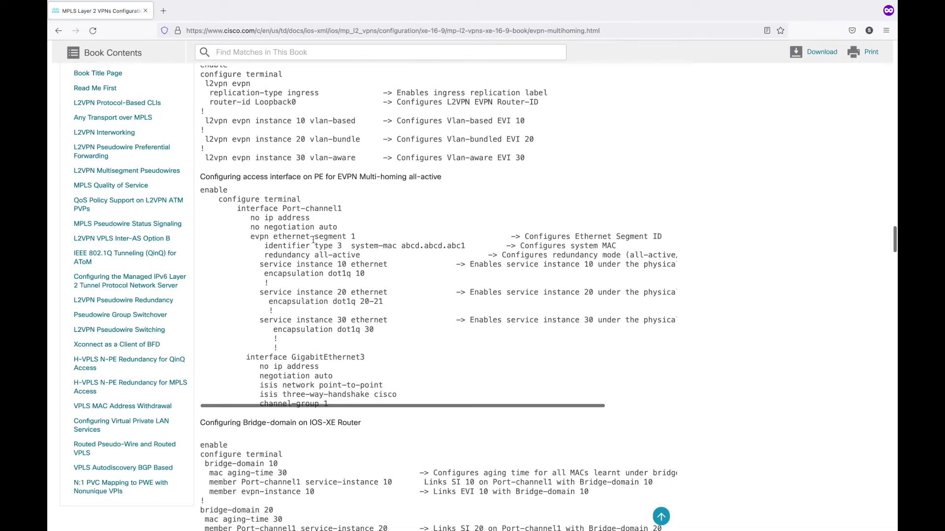
scroll(323, 83, up, 2)
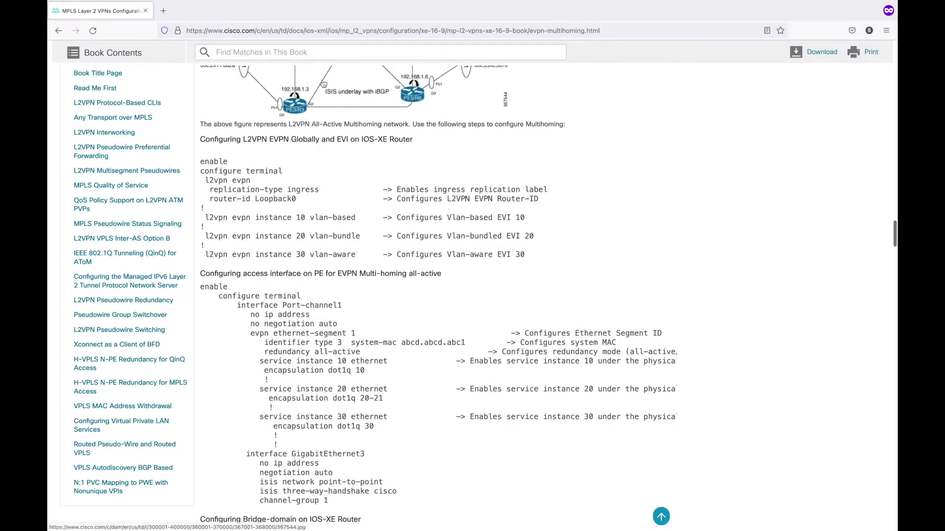
scroll(323, 84, down, 3)
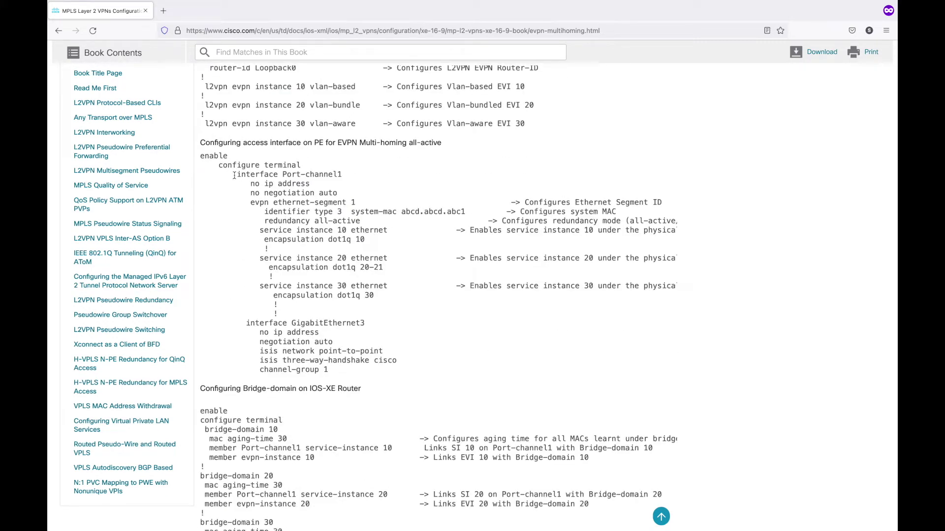
- Examine the guide's Port-channel1 commands for evpn ethernet-segment 1, including identifier type 3 with its system MAC
drag(234, 175, 341, 175)
click(341, 176)
drag(247, 202, 420, 222)
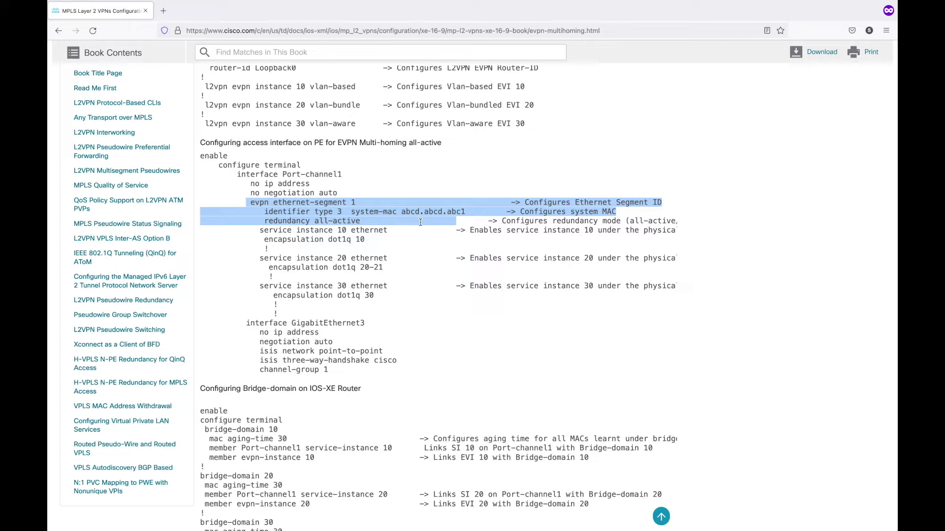
click(383, 212)
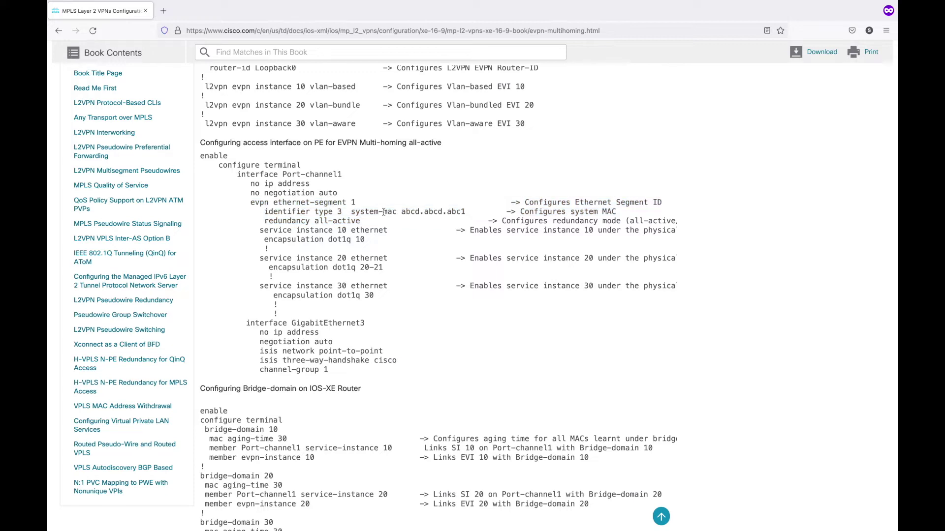
drag(356, 214, 492, 214)
click(468, 213)
drag(383, 222, 199, 204)
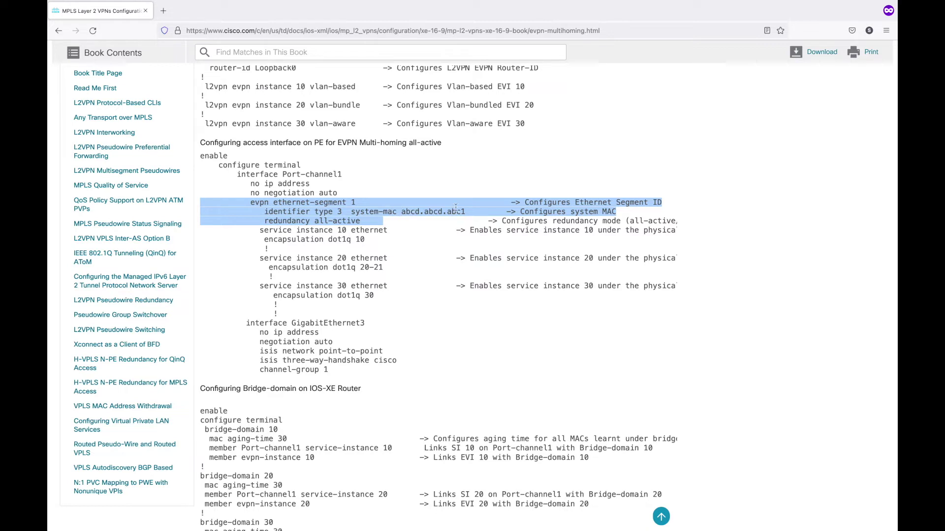
- Examine the ethernet segment's "redundancy all-active" command together with the All-Active Multihoming Topology figure
scroll(456, 213, up, 1)
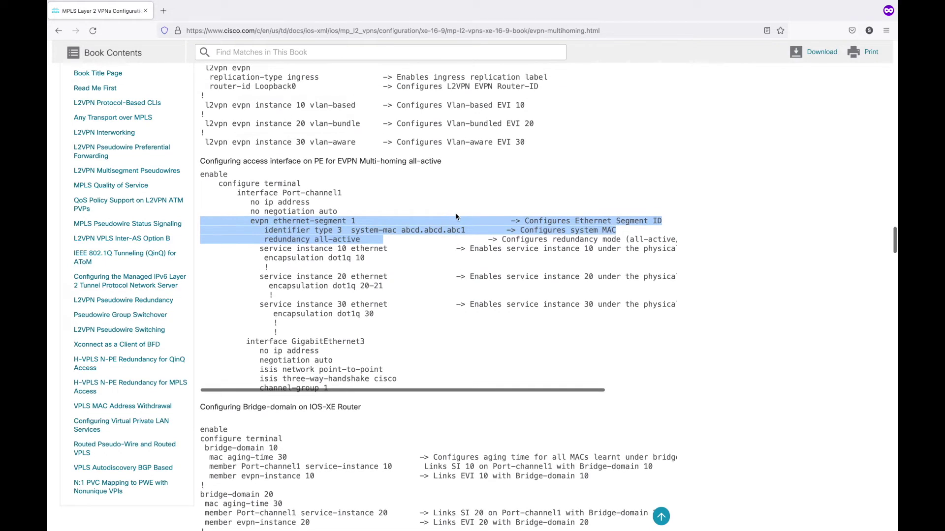
scroll(441, 268, up, 3)
triple_click(303, 309)
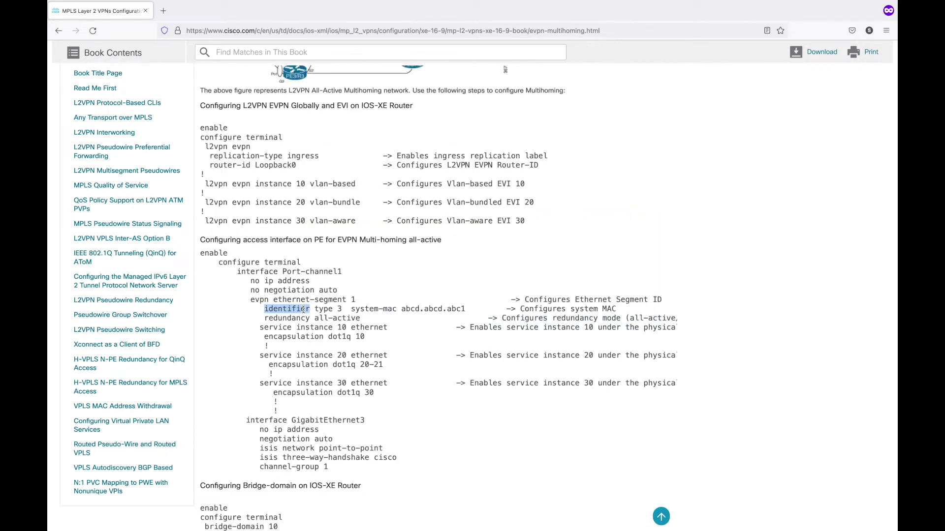
click(430, 309)
drag(264, 318, 364, 317)
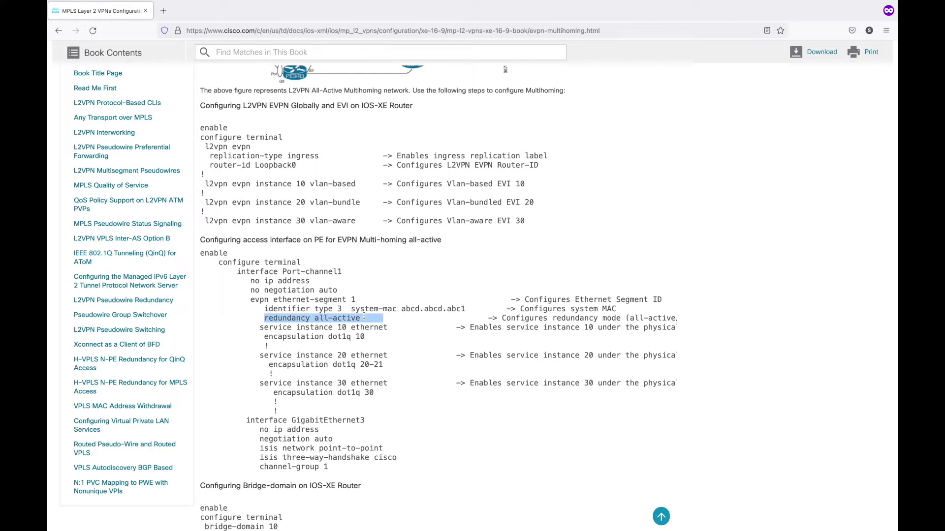
scroll(364, 317, up, 3)
scroll(384, 358, up, 3)
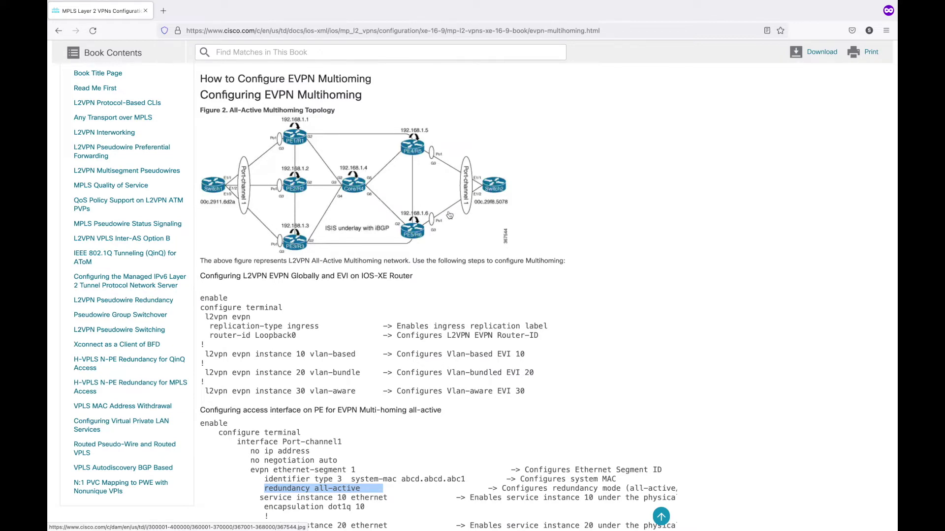
scroll(449, 217, down, 2)
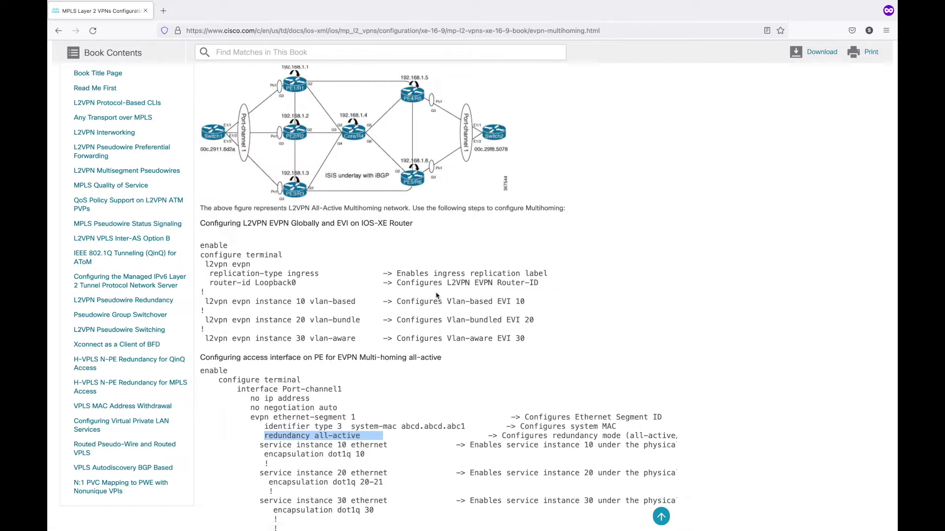
scroll(437, 296, down, 5)
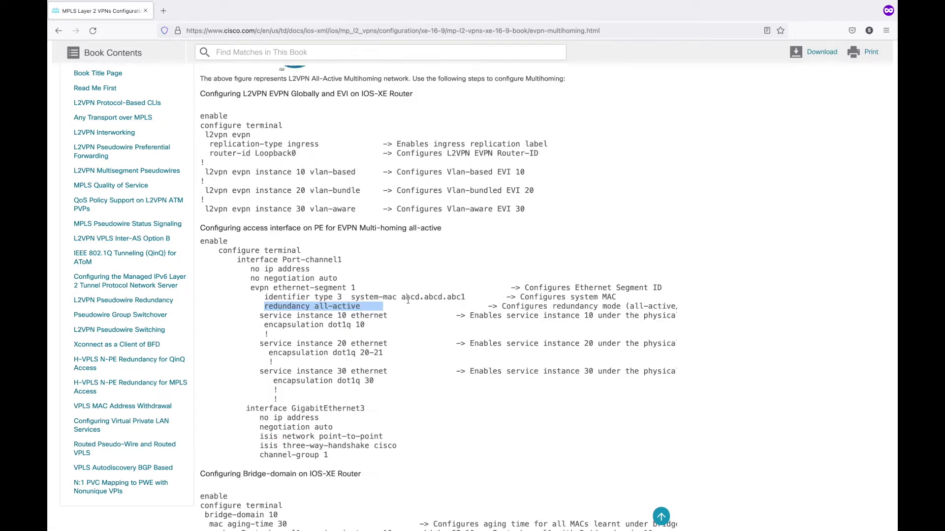
click(363, 296)
drag(383, 306, 260, 306)
- Examine service instances 10, 20 and 30 under Port-channel1 and their dot1q encapsulations
scroll(408, 352, down, 7)
scroll(408, 350, up, 4)
drag(260, 221, 420, 279)
click(420, 280)
drag(244, 221, 416, 290)
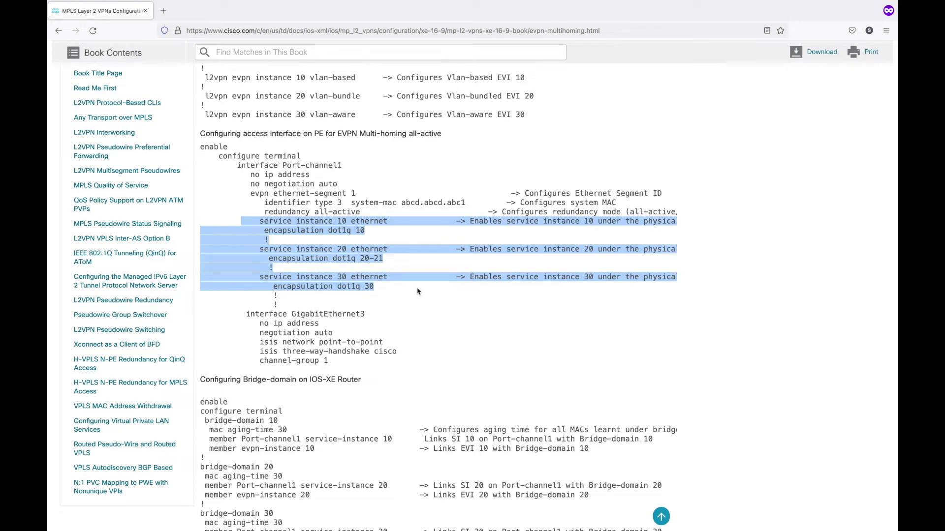
click(444, 239)
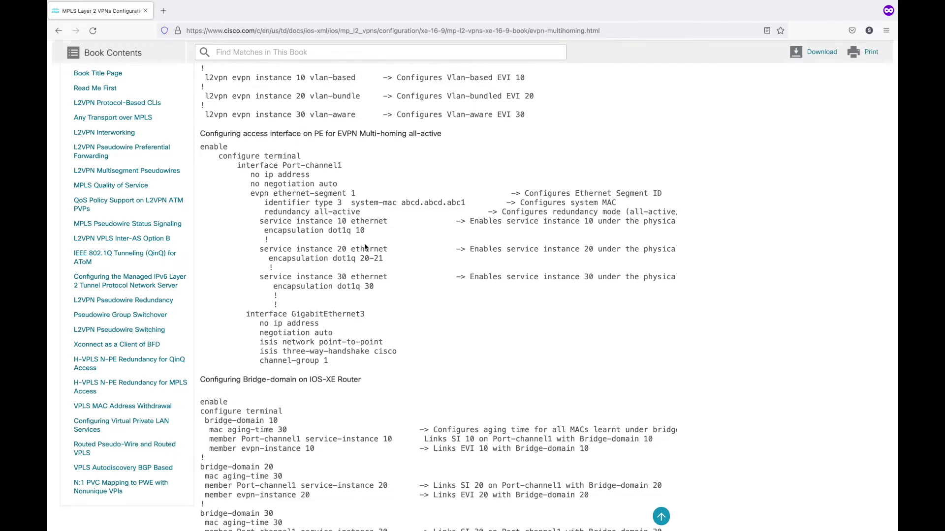
- Review the order of the guide's configuration sections, from global L2VPN EVPN to the PE access interface
scroll(408, 352, down, 2)
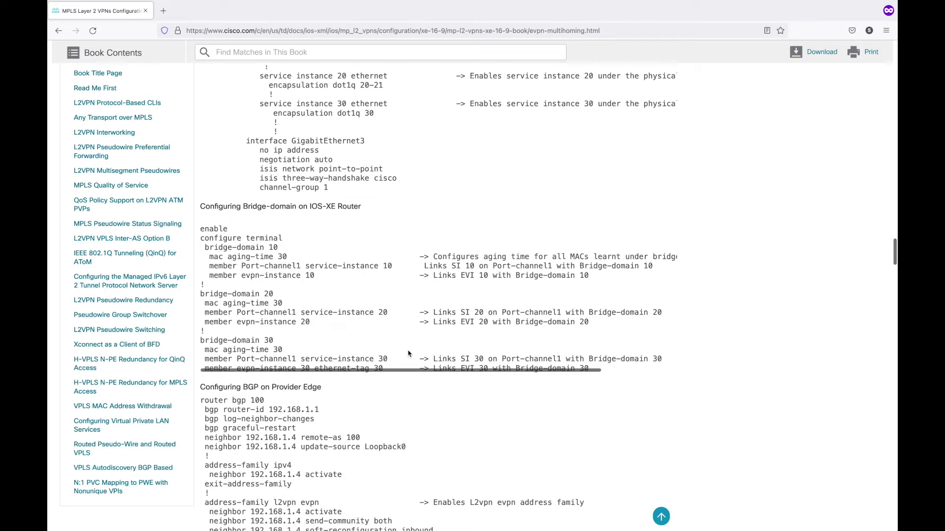
scroll(408, 352, up, 5)
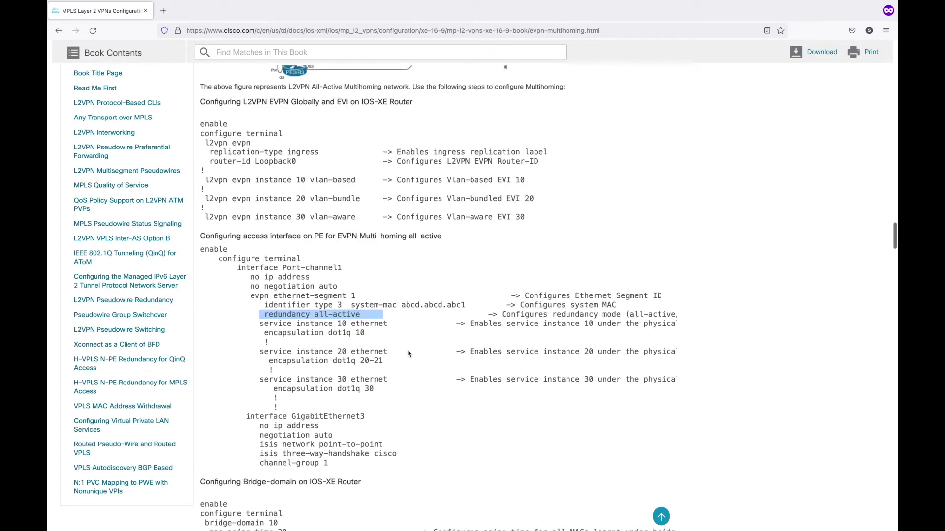
drag(199, 105, 336, 105)
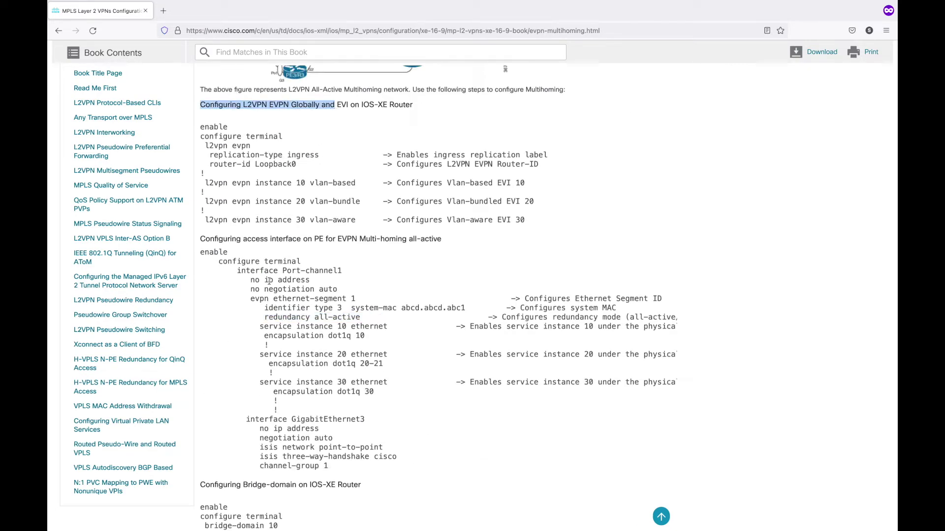
drag(206, 238, 368, 237)
- Examine the guide's bridge-domain 10 commands that link Port-channel1 service-instance 10 and evpn-instance 10
scroll(366, 347, down, 5)
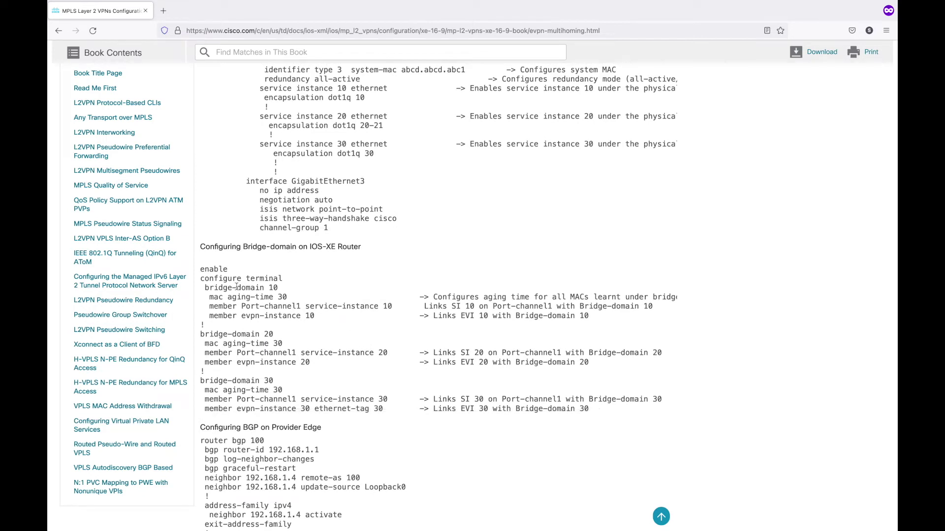
drag(203, 287, 326, 315)
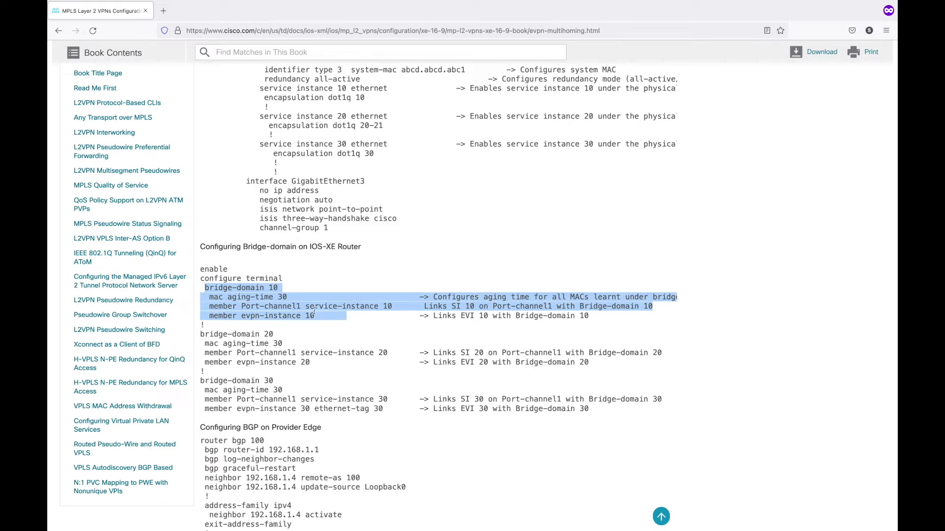
triple_click(280, 307)
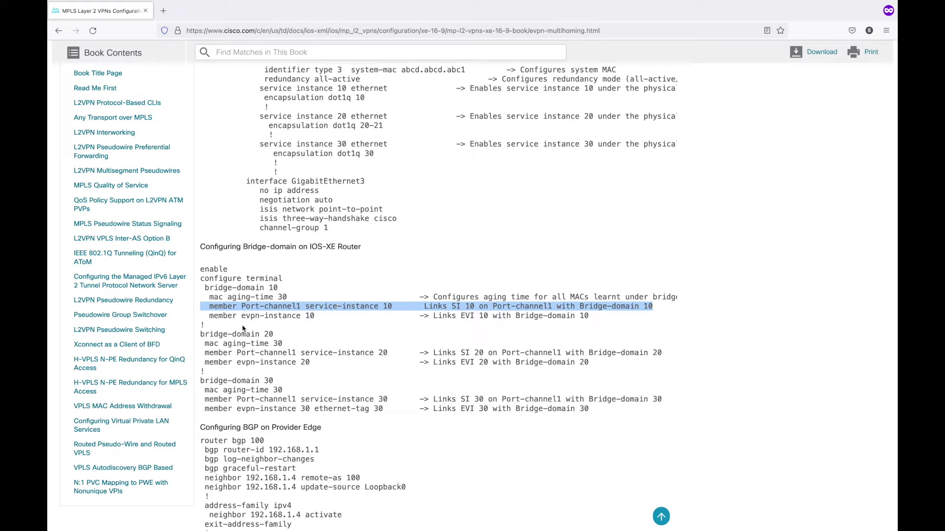
click(210, 316)
drag(211, 316, 339, 315)
- Compare the global EVPN instance 10 definition with its bridge-domain 10 membership, and view the guide's Provider Edge BGP configuration
scroll(342, 265, up, 5)
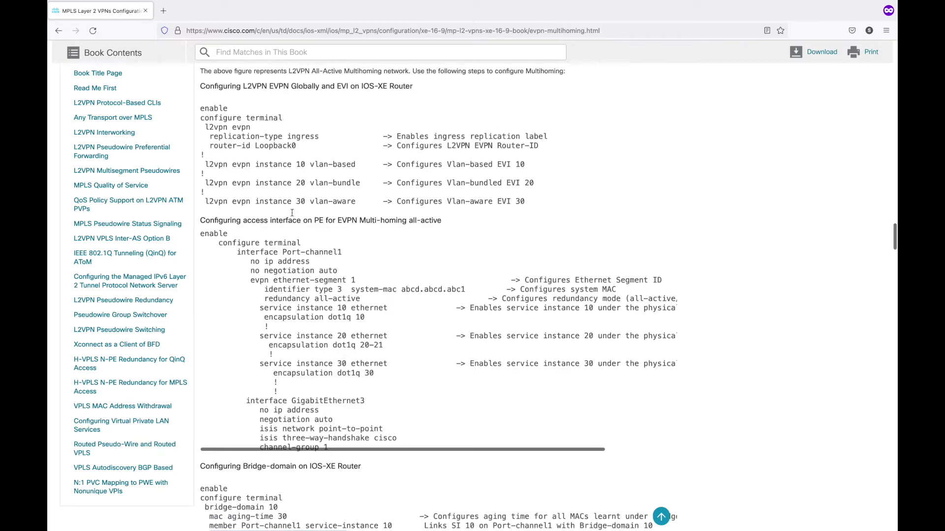
triple_click(301, 167)
scroll(301, 166, down, 5)
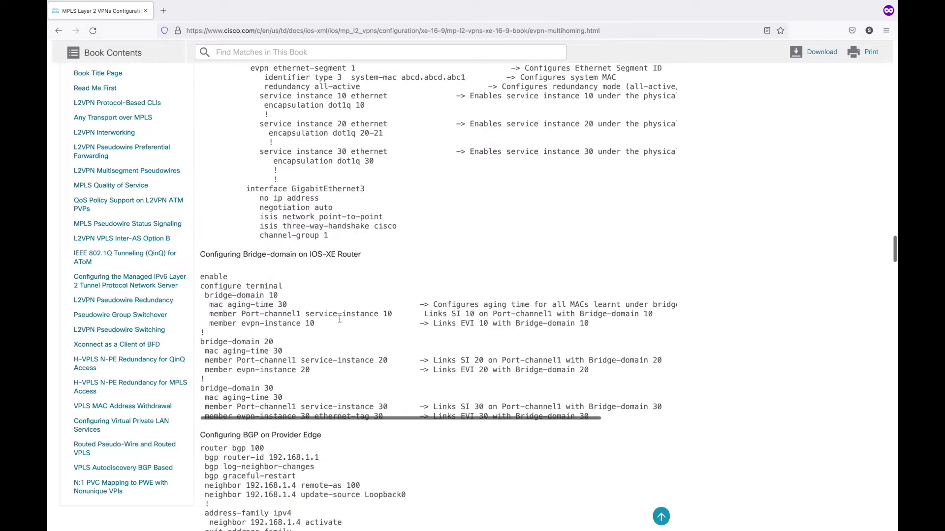
drag(346, 323, 196, 282)
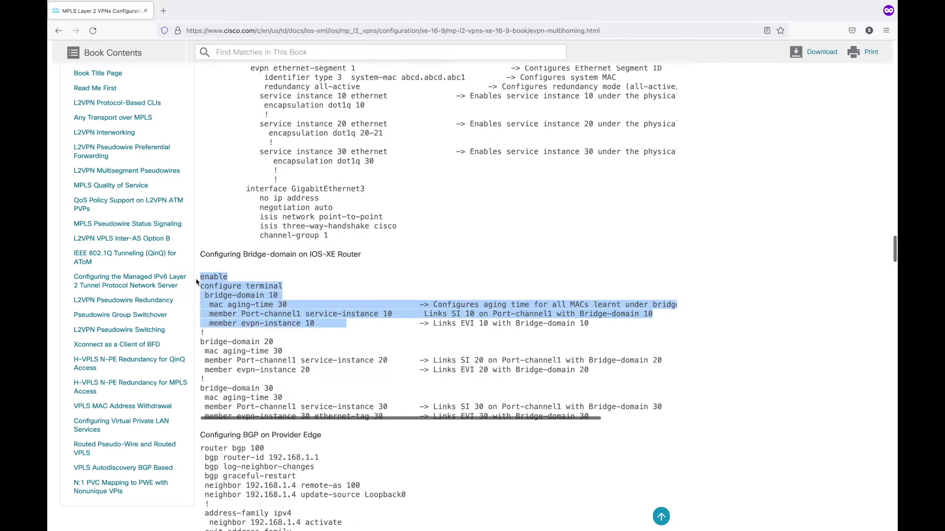
scroll(354, 362, down, 2)
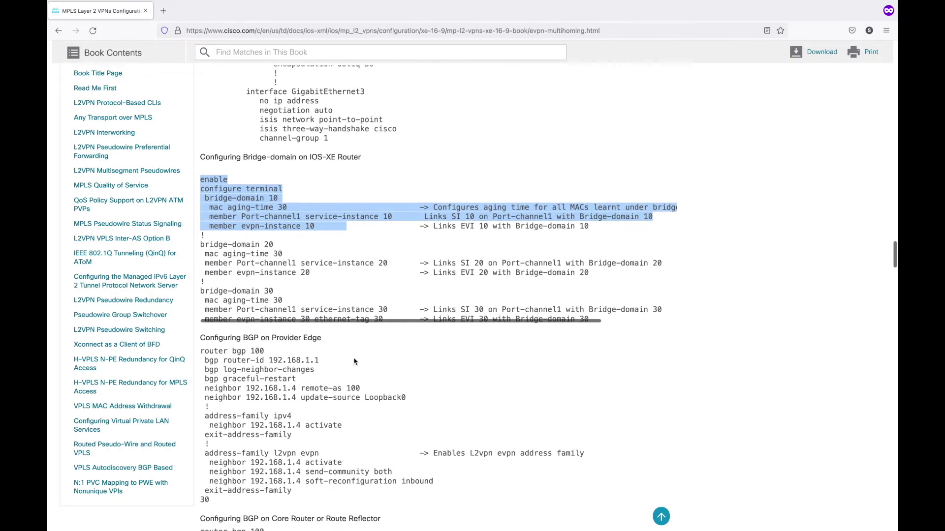
scroll(354, 362, down, 3)
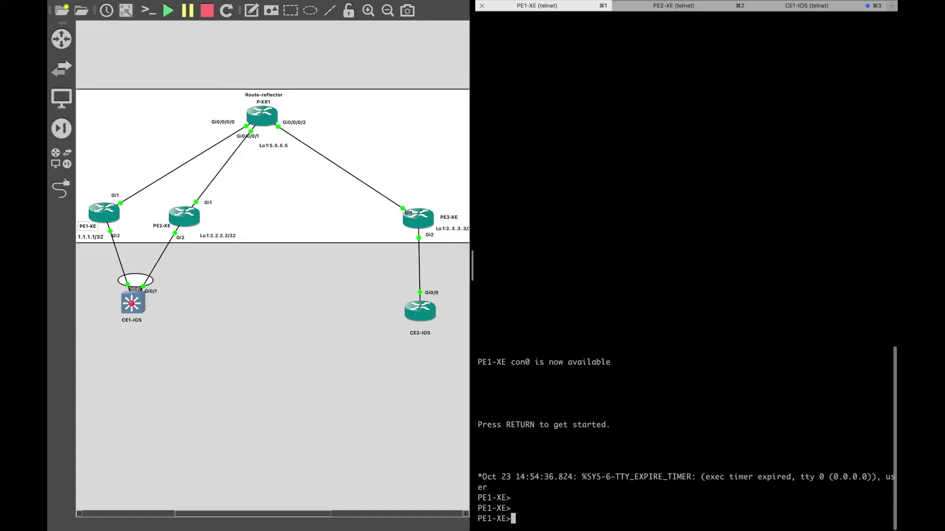
- Switch to the PE1-XE console and display its running configuration in privileged mode to examine the l2vpn evpn and instance 10 lines
text(en)
key(Return)
key(Return)
key(Return)
key(Return)
text(sh run)
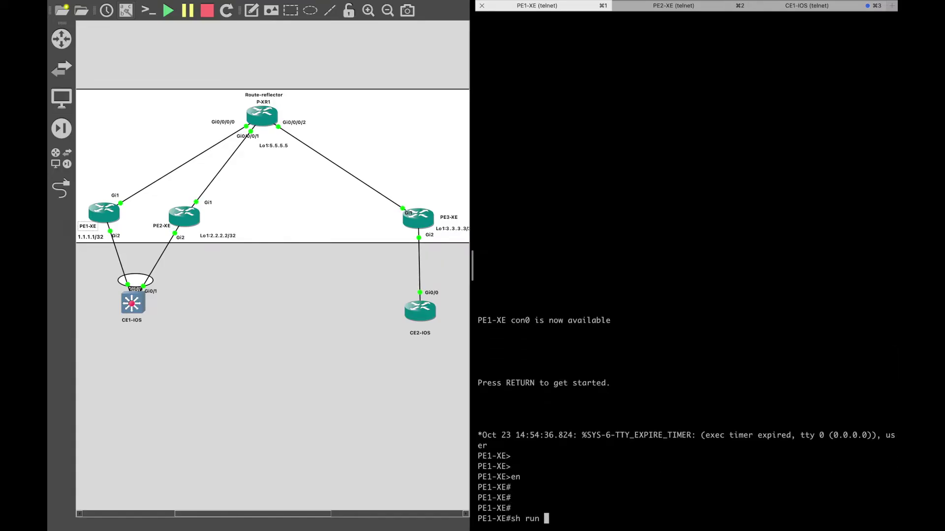
key(Return)
key(space)
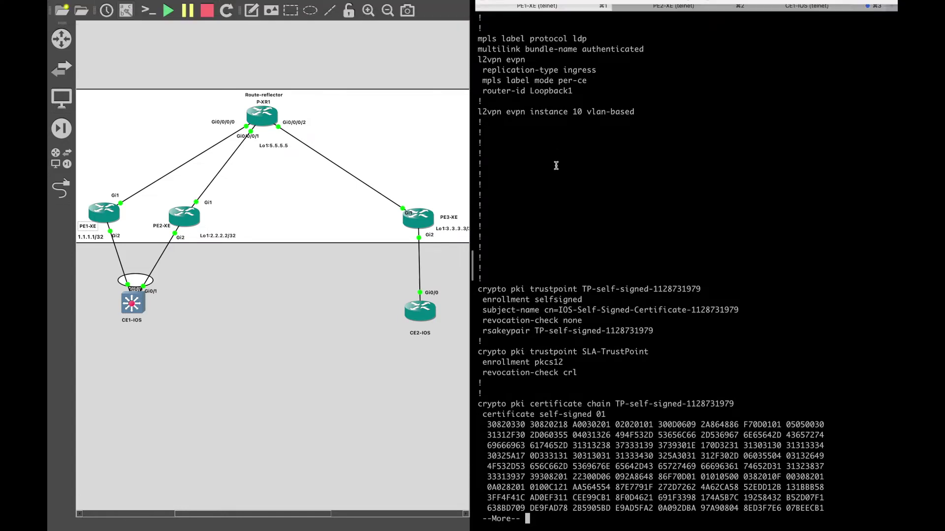
scroll(658, 317, up, 5)
drag(658, 316, 473, 261)
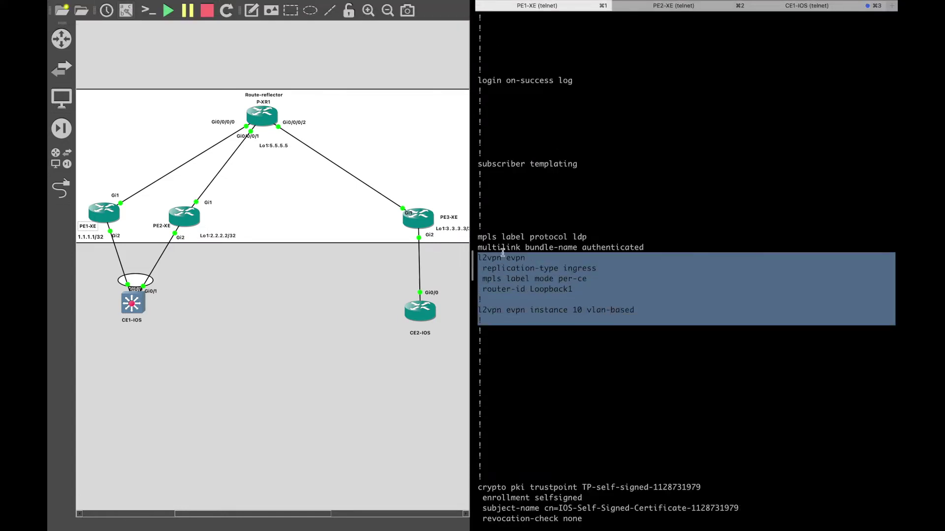
- Examine PE1-XE's global l2vpn evpn lines for replication type, MPLS label mode and router ID, plus the vlan-based instance 10 line
triple_click(522, 270)
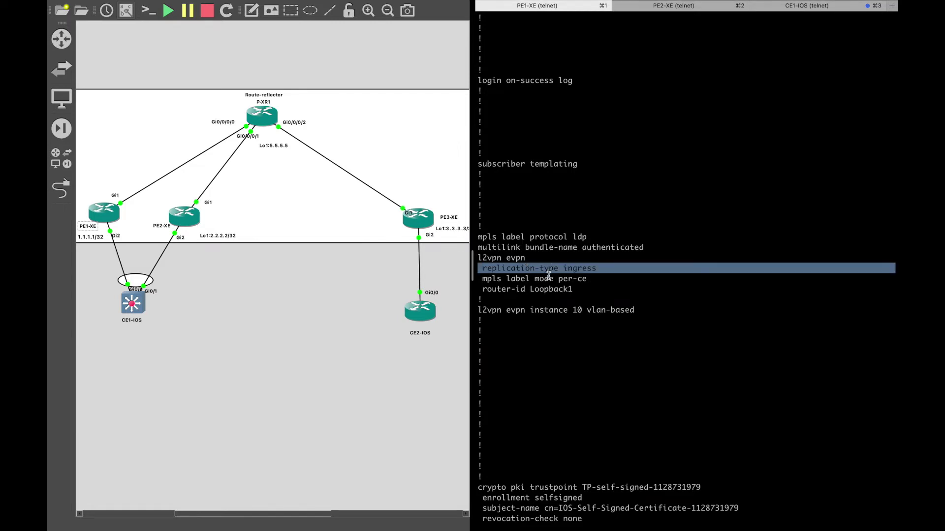
triple_click(548, 279)
drag(588, 279, 468, 284)
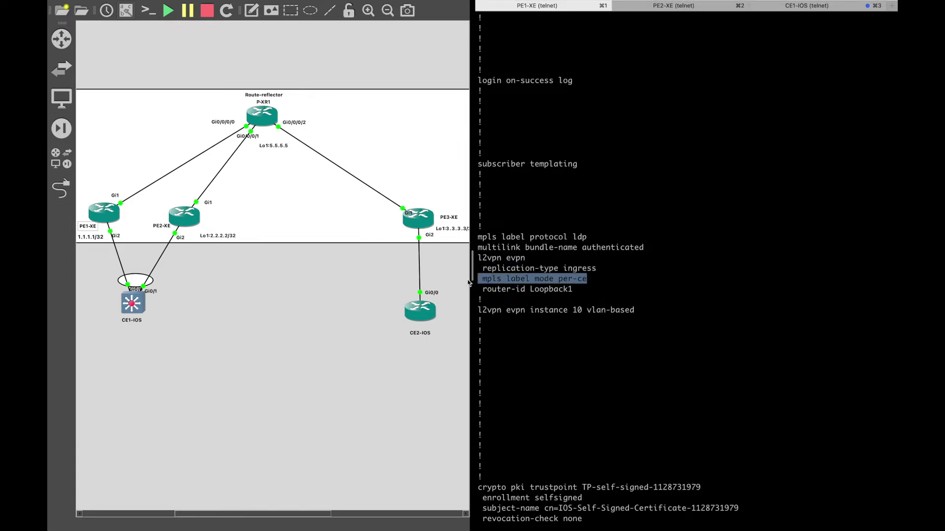
triple_click(532, 293)
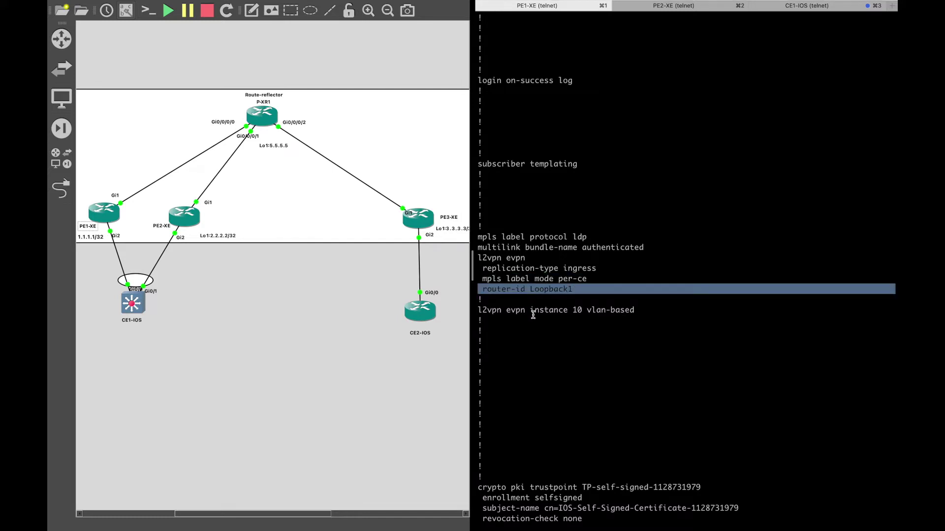
triple_click(650, 314)
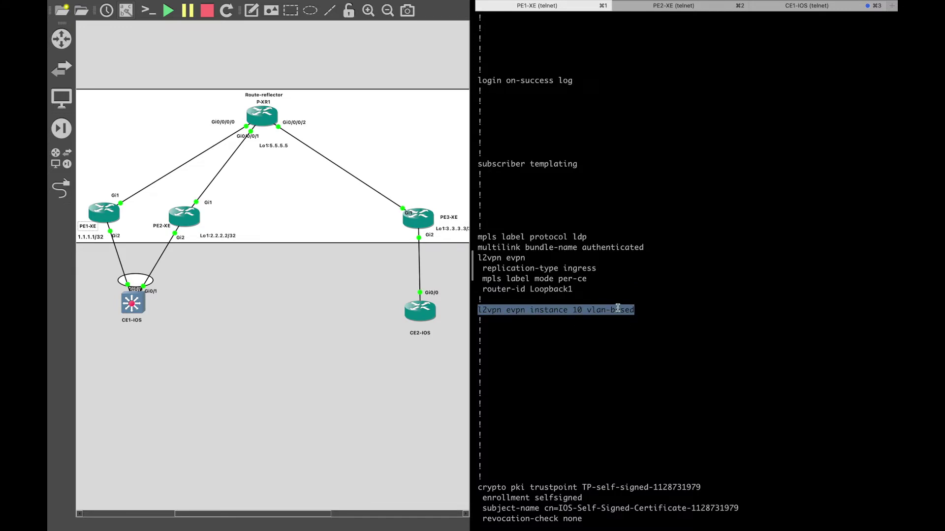
- Page PE1-XE's running configuration to interface Port-channel1 and examine the evpn ethernet-segment 1 identifier, system MAC and redundancy mode
key(space)
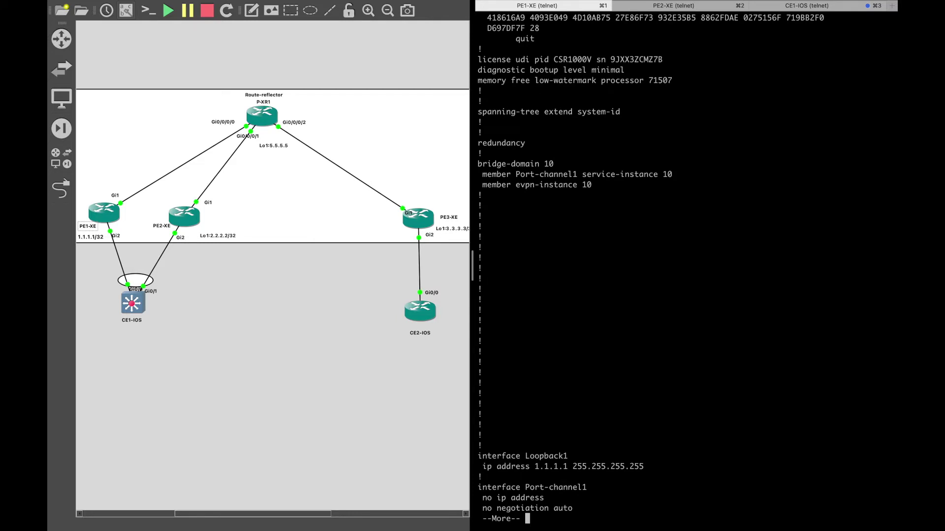
key(space)
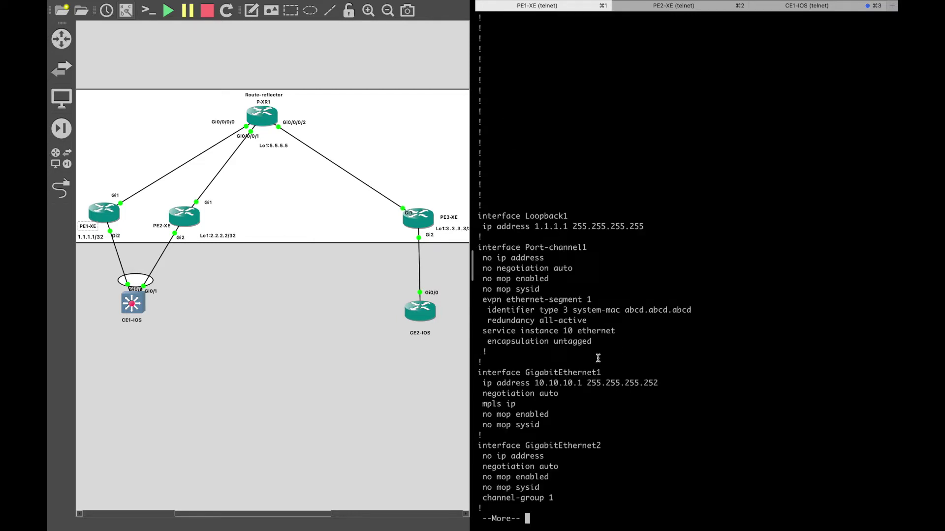
drag(598, 323, 474, 305)
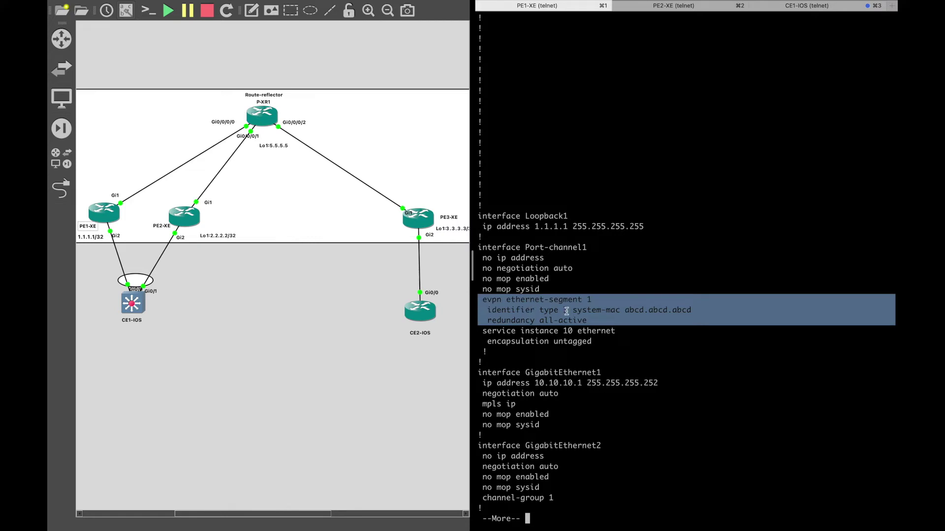
click(630, 312)
drag(627, 311, 691, 311)
click(692, 310)
drag(610, 321, 463, 331)
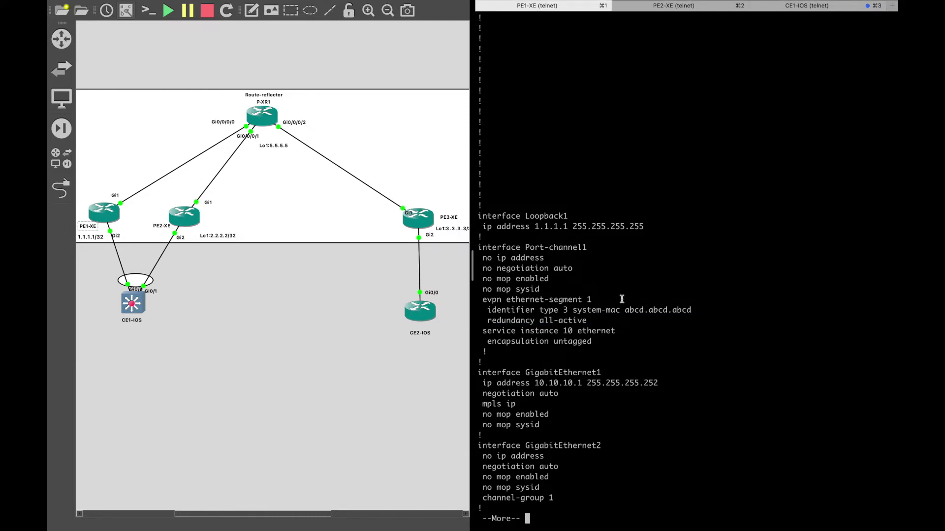
- Review PE1-XE's whole Port-channel1 block against its global l2vpn evpn section and the bridge-domain 10 members
drag(620, 343, 465, 243)
scroll(585, 221, up, 15)
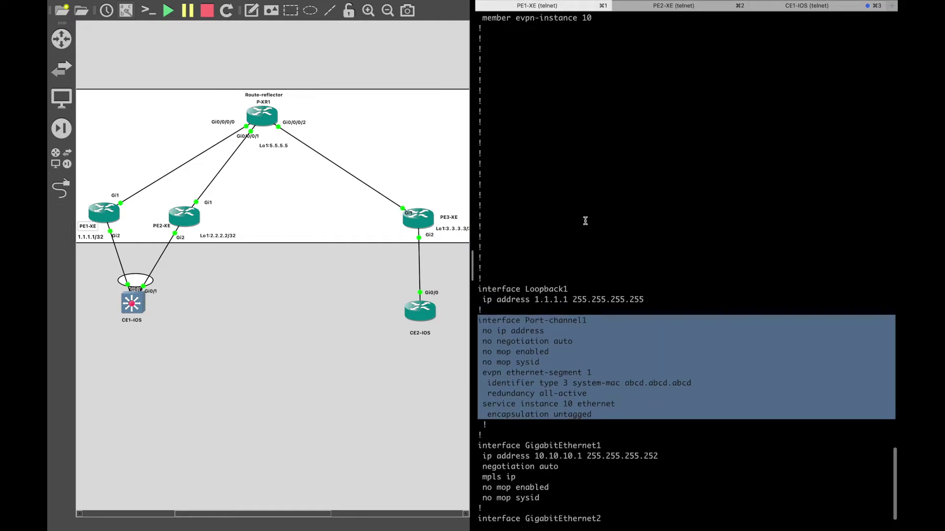
scroll(585, 221, up, 10)
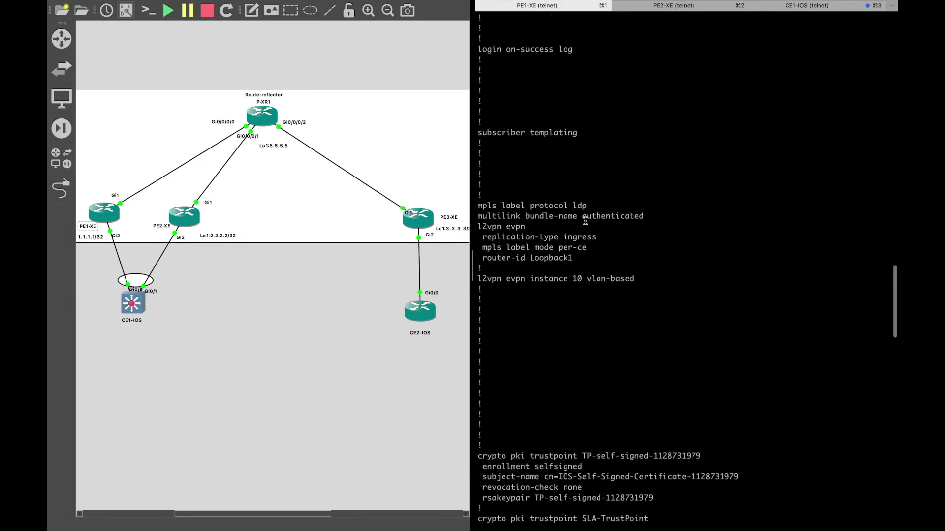
drag(647, 278, 463, 226)
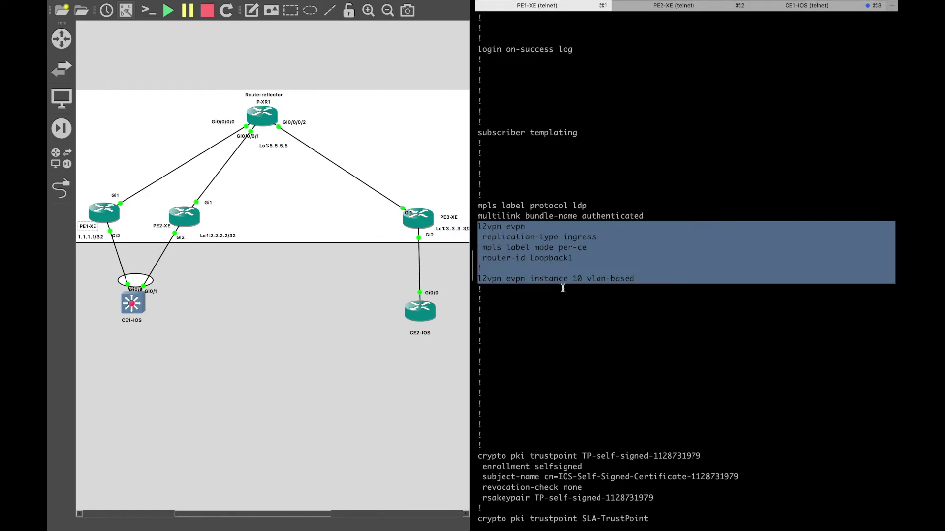
scroll(562, 288, down, 15)
drag(478, 341, 593, 363)
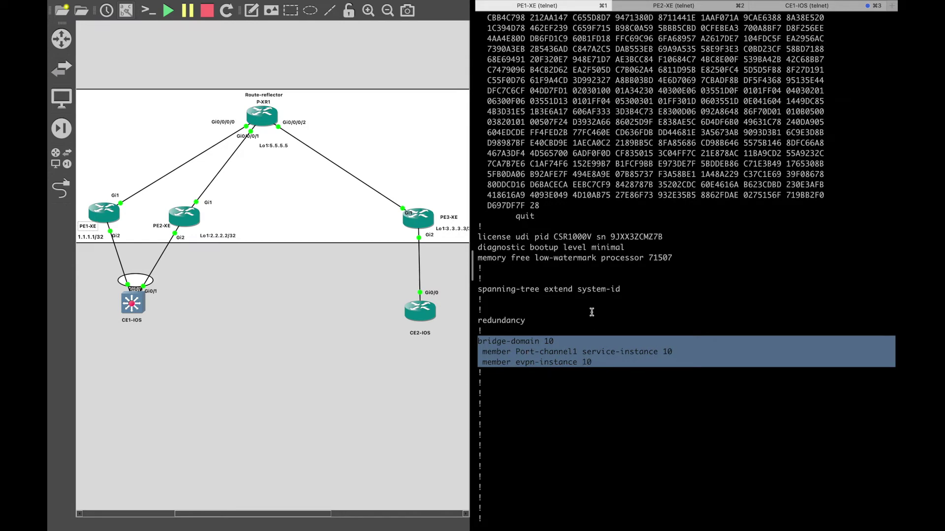
- Trace number 10 on PE1-XE from the l2vpn evpn instance to Port-channel1's service instance and the bridge-domain membership
scroll(592, 312, up, 15)
triple_click(579, 256)
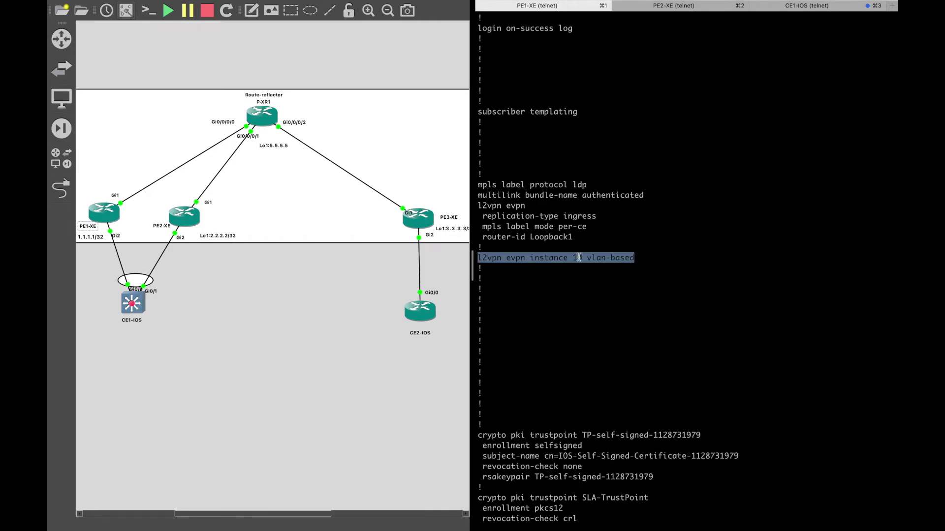
scroll(579, 254, down, 20)
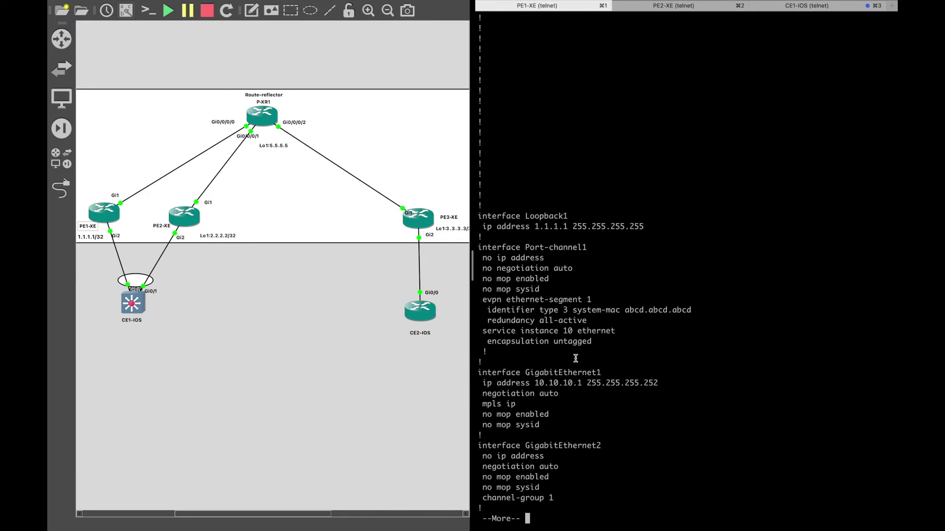
triple_click(621, 332)
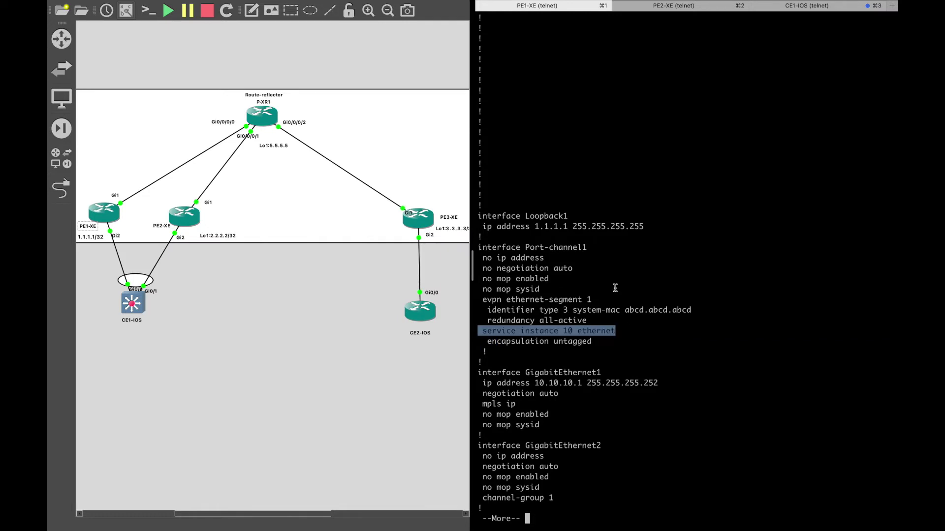
key(space)
drag(606, 307, 490, 276)
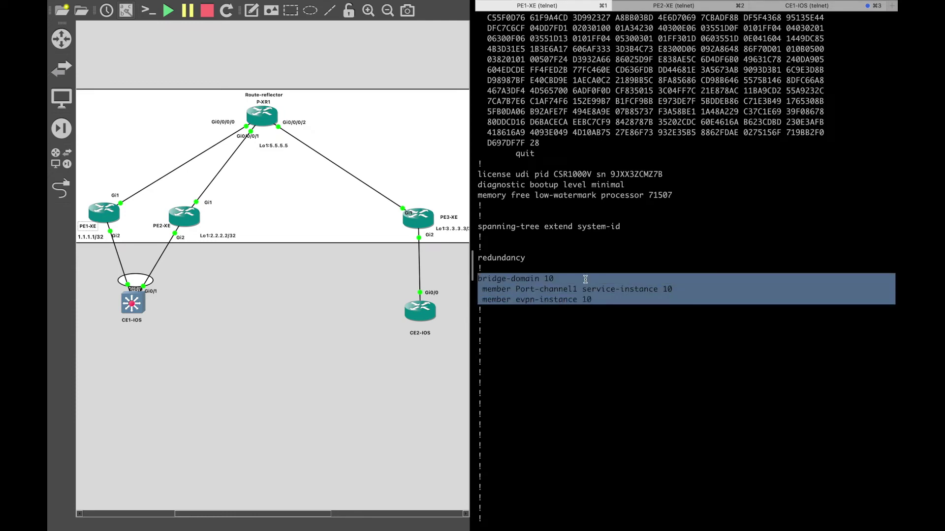
scroll(585, 279, down, 1)
- Page on to PE1-XE's router bgp 100 section and examine the complete block with its neighbor and address-family lines
key(space)
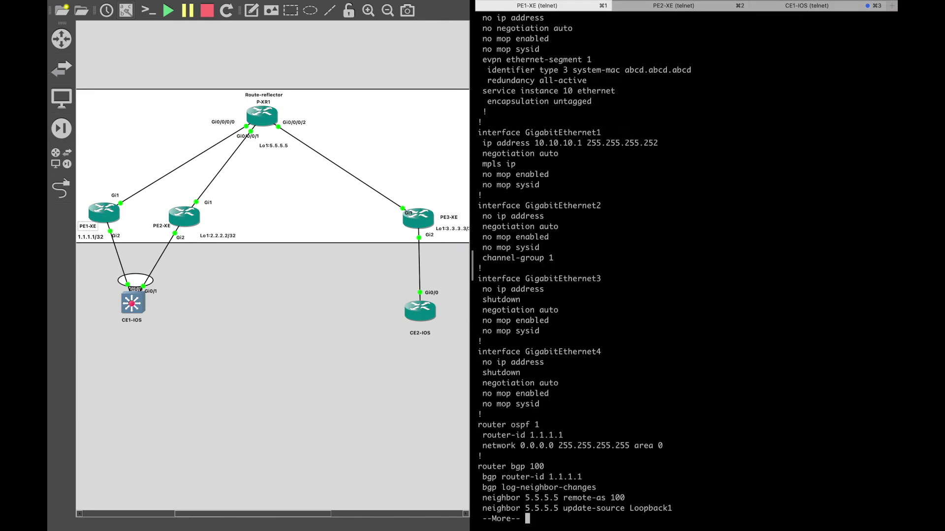
key(space)
drag(582, 375, 468, 231)
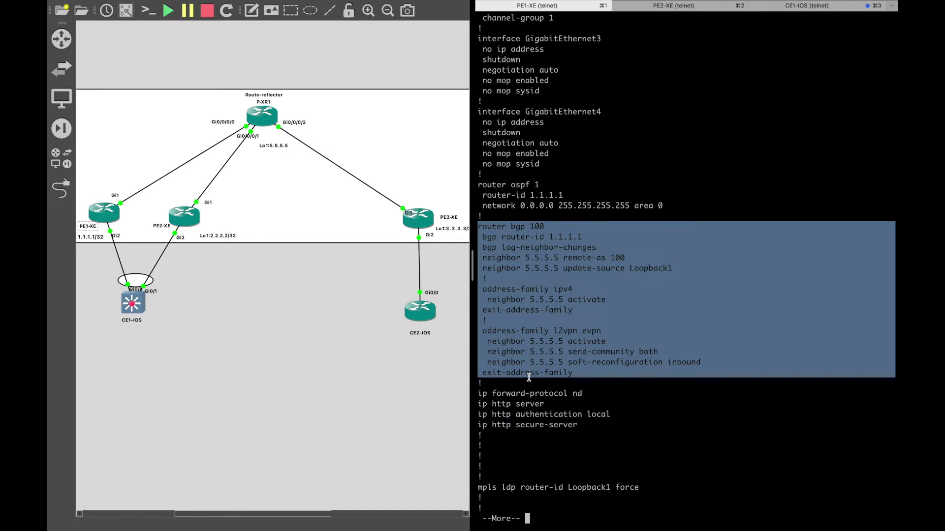
click(554, 382)
- Examine the neighbor 5.5.5.5 commands under BGP address-family l2vpn evpn on PE1-XE, then view the configuration that follows
drag(482, 331, 623, 378)
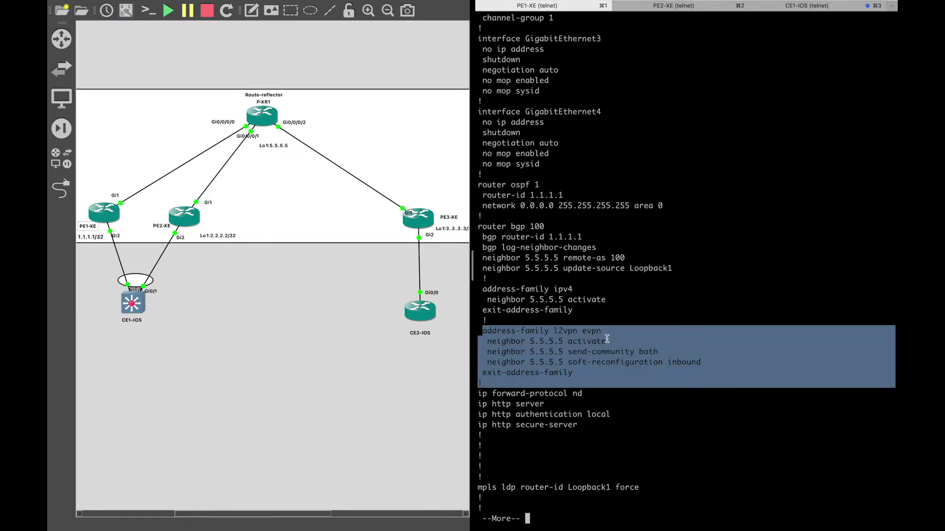
click(541, 359)
drag(490, 344, 753, 358)
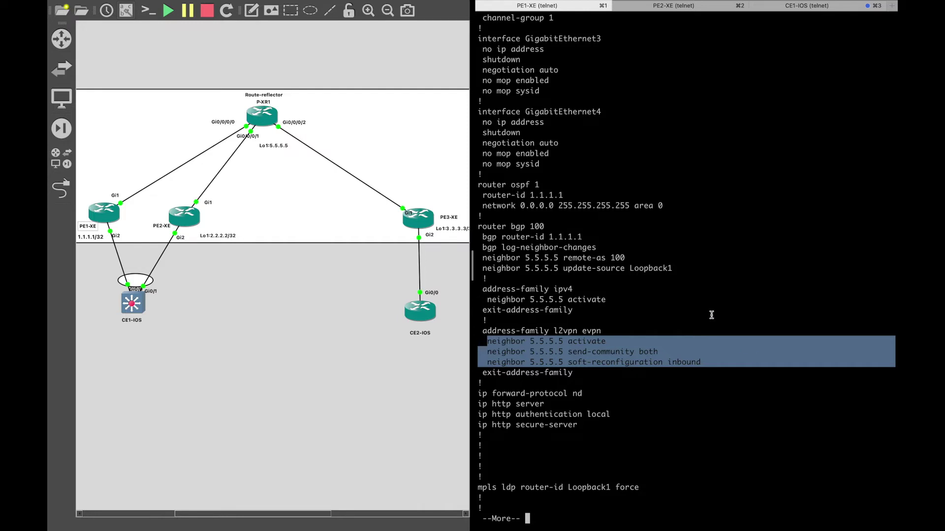
scroll(712, 315, up, 1)
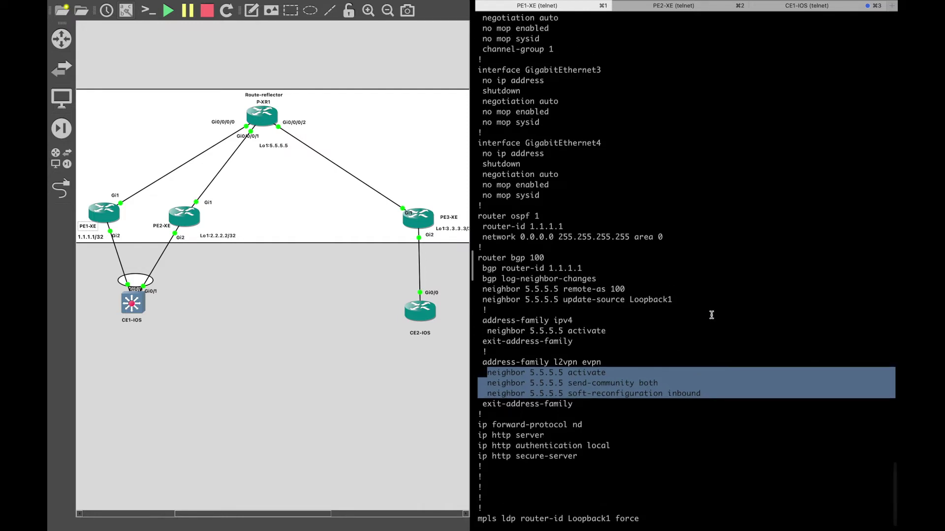
click(712, 315)
scroll(684, 394, down, 1)
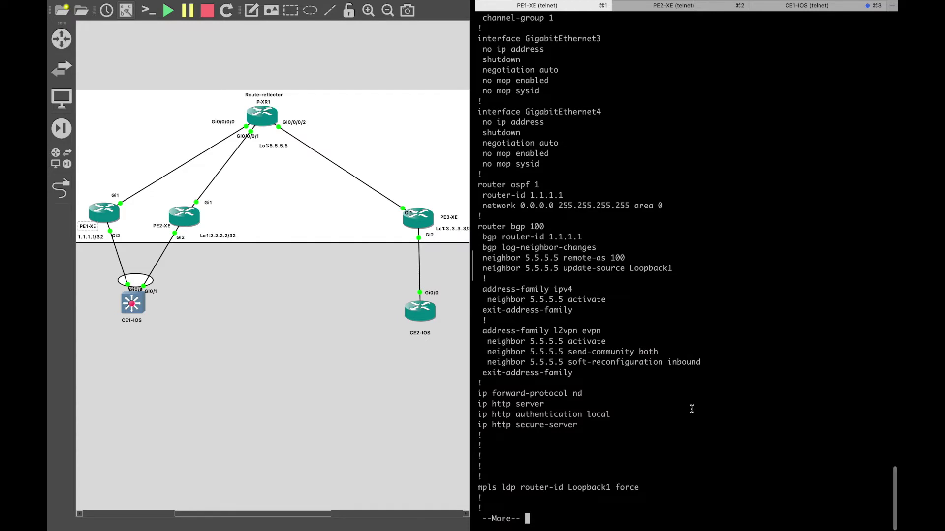
key(space)
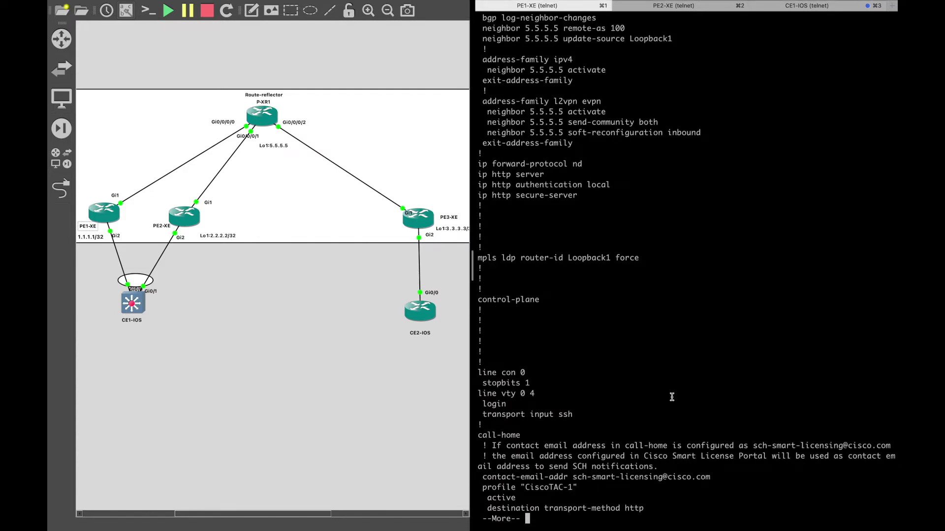
- Switch to the PE2-XE console, enter privileged mode and display the running configuration
click(696, 6)
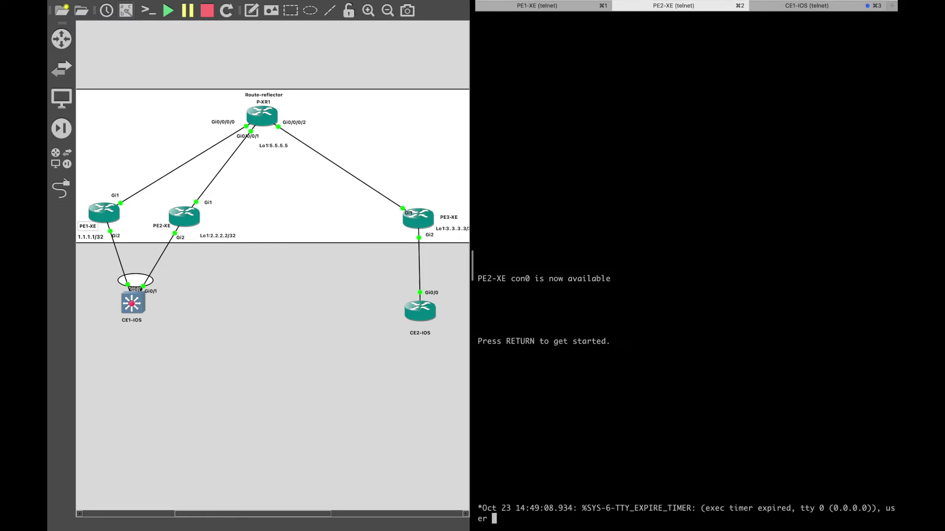
key(Return)
key(Return)
key(Return)
key(Return)
text(en)
key(Return)
text(sh ru)
key(BackSpace)
key(BackSpace)
text(run)
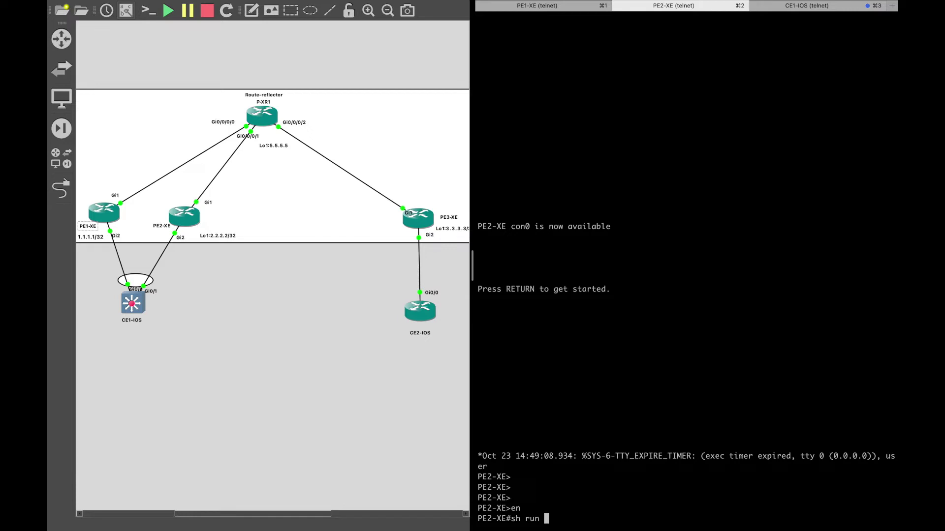
key(Return)
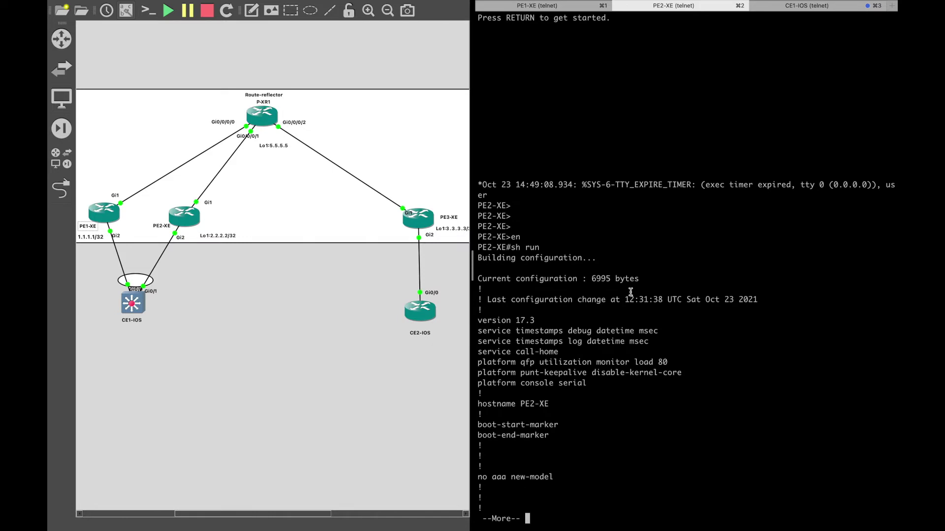
- Page PE2-XE's configuration to the l2vpn evpn section and examine the global settings and the vlan-based instance 10 line
key(space)
key(space)
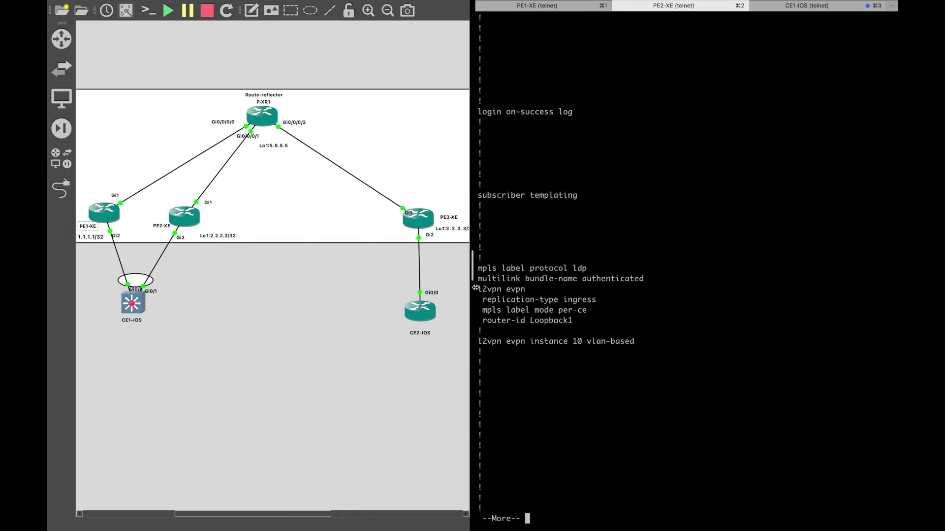
drag(477, 289, 651, 342)
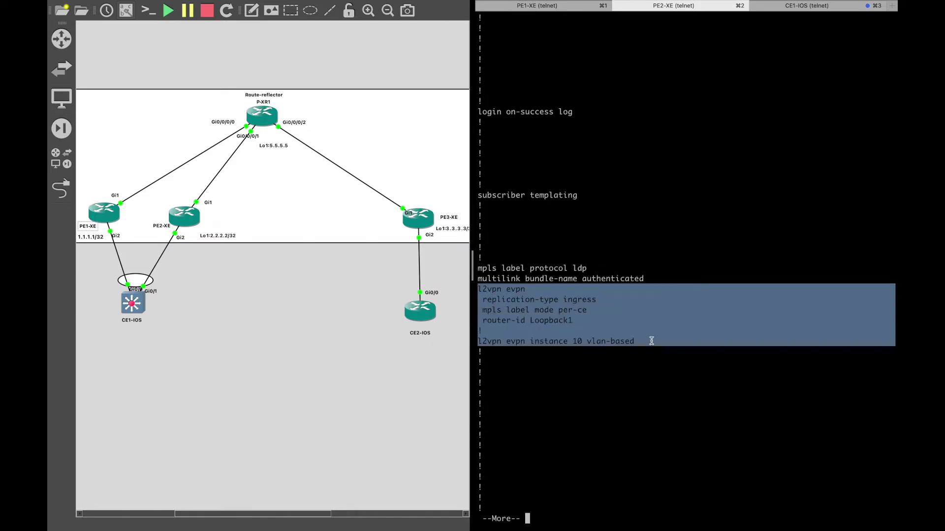
triple_click(603, 342)
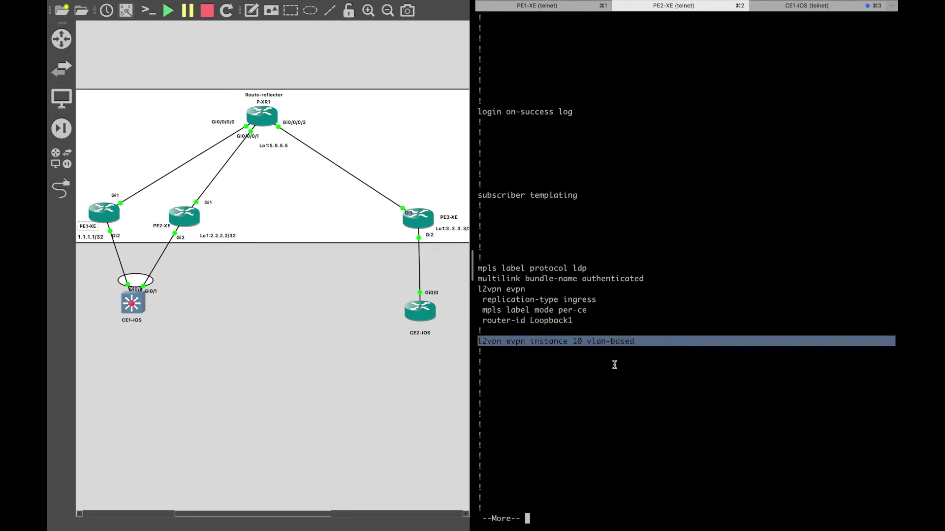
drag(588, 343, 657, 344)
- Page through PE2-XE's certificate output to view bridge-domain 10 and its Port-channel1 and evpn-instance members
key(space)
key(space)
key(space)
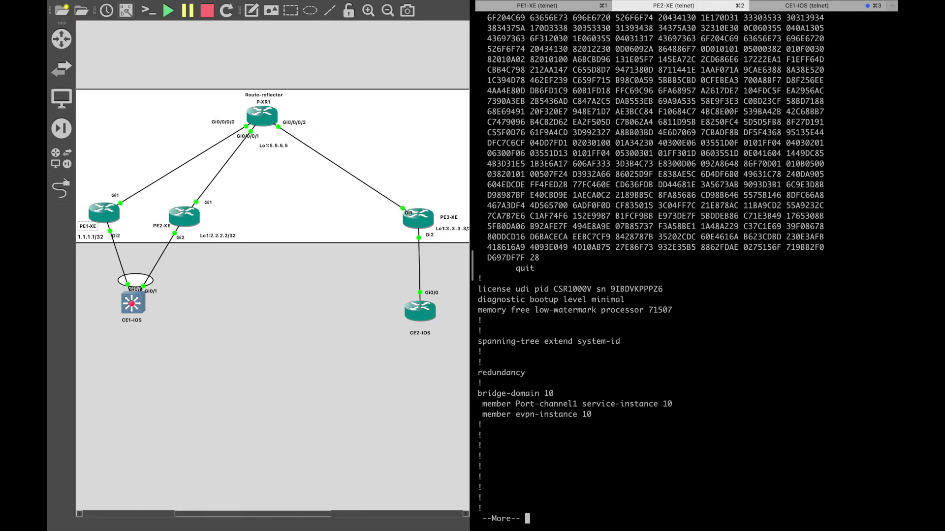
key(space)
scroll(653, 331, up, 5)
scroll(654, 331, down, 5)
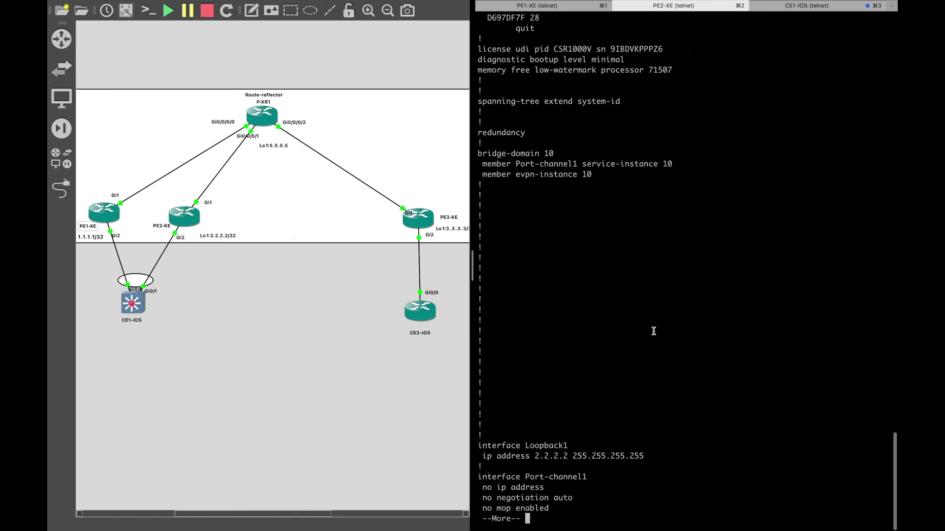
- Examine PE2-XE's Port-channel1 lines for the ethernet-segment system MAC, redundancy mode, service instance 10 and encapsulation
key(space)
drag(625, 299, 692, 300)
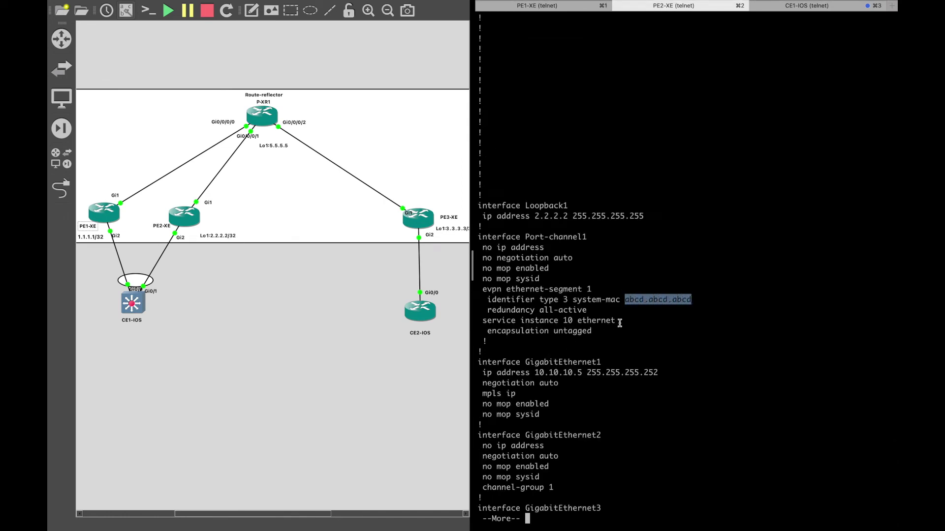
drag(487, 310, 591, 309)
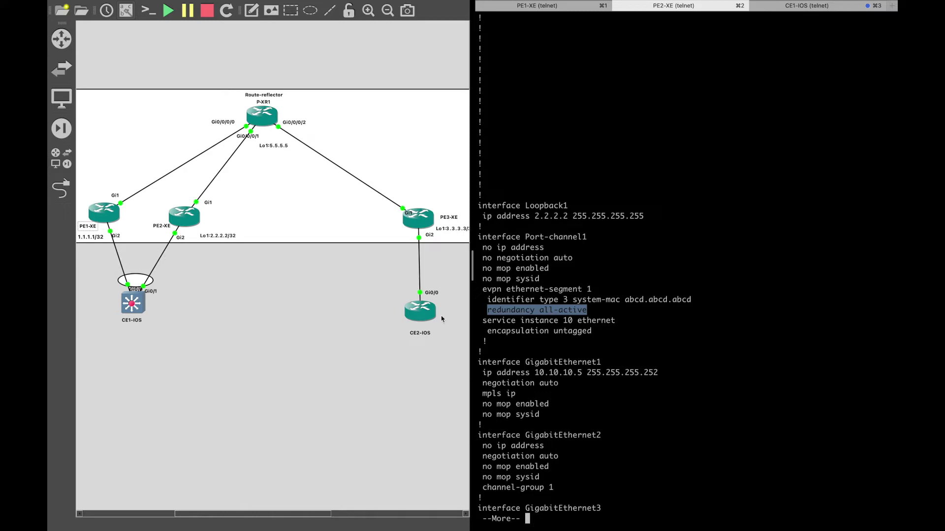
drag(575, 319, 570, 329)
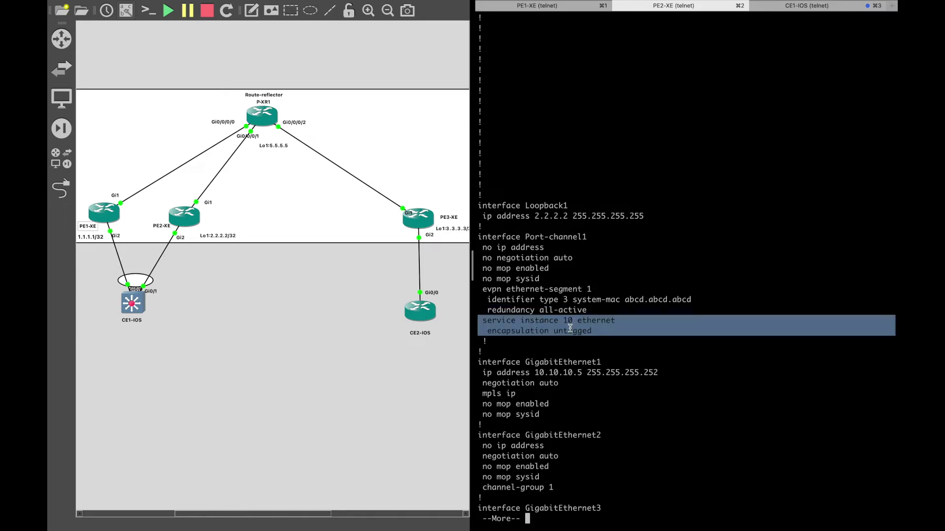
triple_click(600, 333)
scroll(602, 305, up, 10)
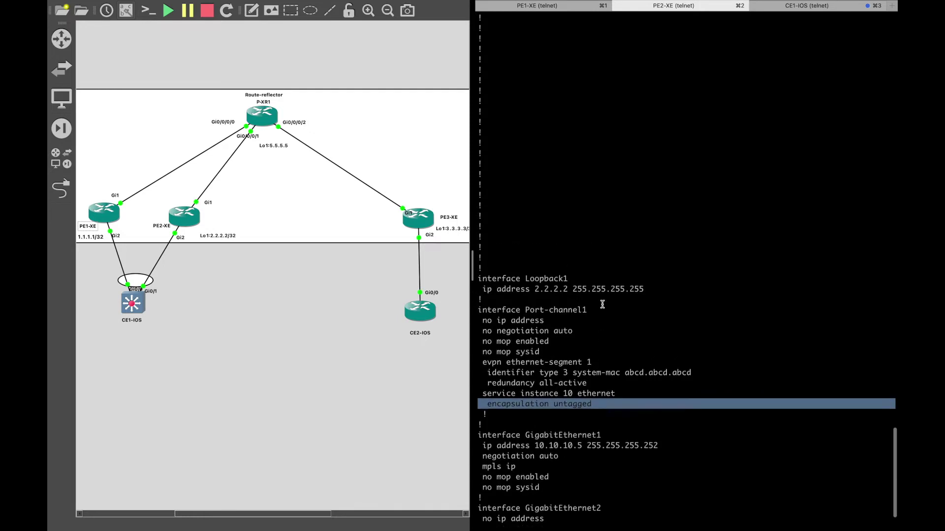
- Recheck PE2-XE's bridge-domain 10 block and page down to examine its router bgp 100 section with the l2vpn evpn address family
drag(586, 230, 461, 202)
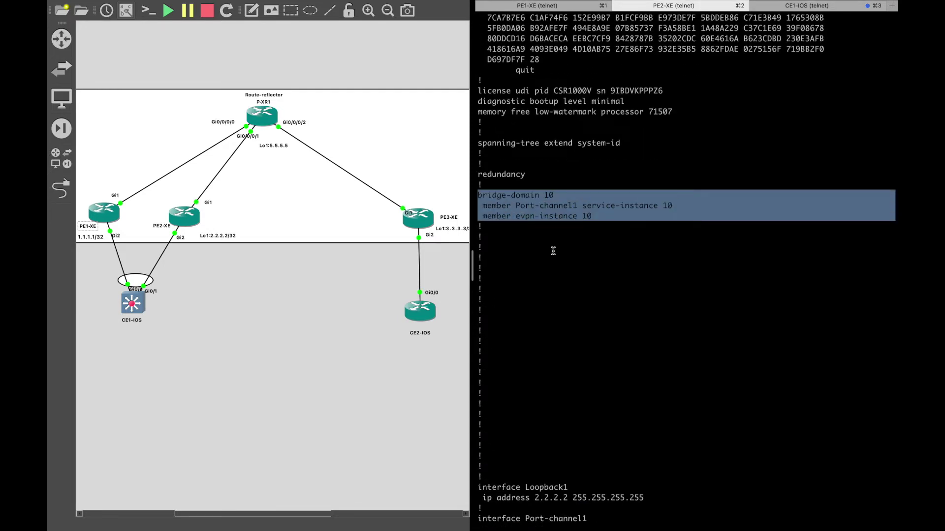
scroll(535, 202, down, 15)
key(space)
key(space)
key(space)
scroll(570, 324, up, 5)
drag(572, 373, 473, 226)
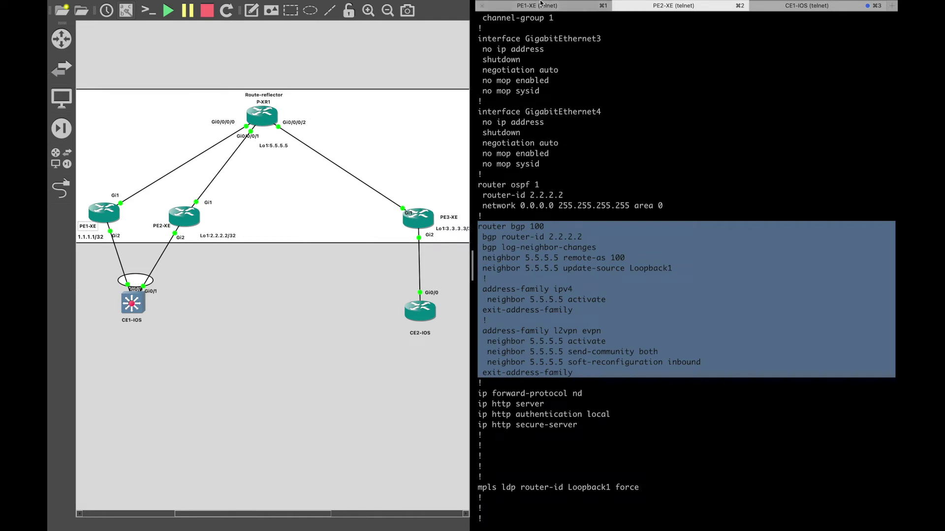
click(554, 151)
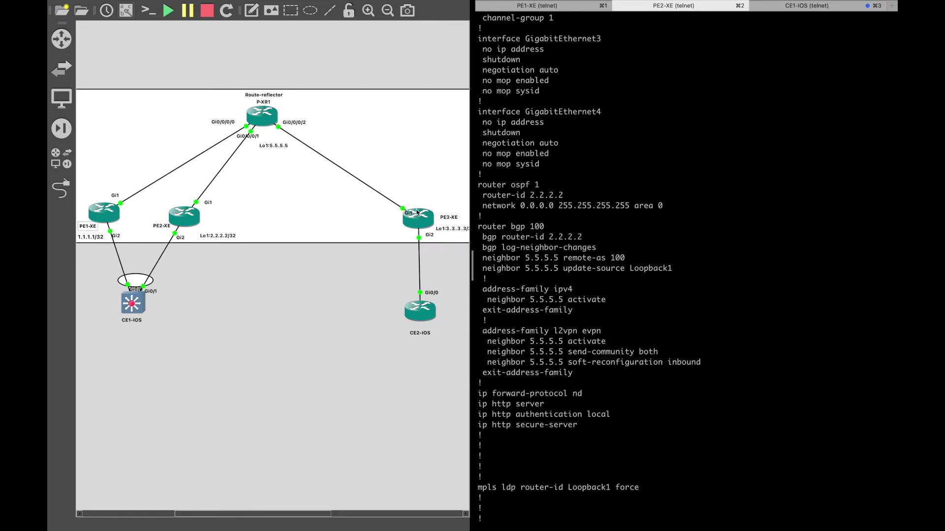
- Open the PE3-XE console, enter privileged mode and display the running configuration
double_click(419, 225)
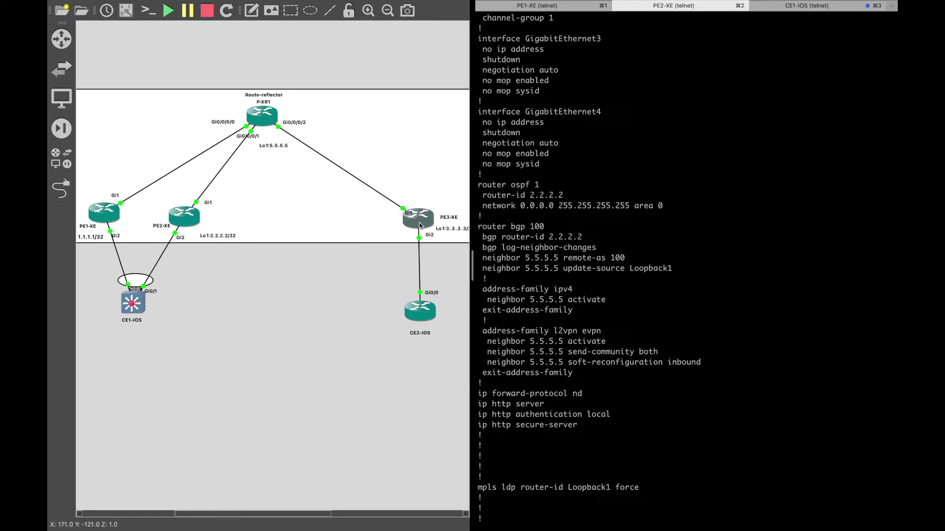
key(Return)
key(Return)
key(Return)
key(Return)
key(Return)
key(Return)
text(en)
key(Return)
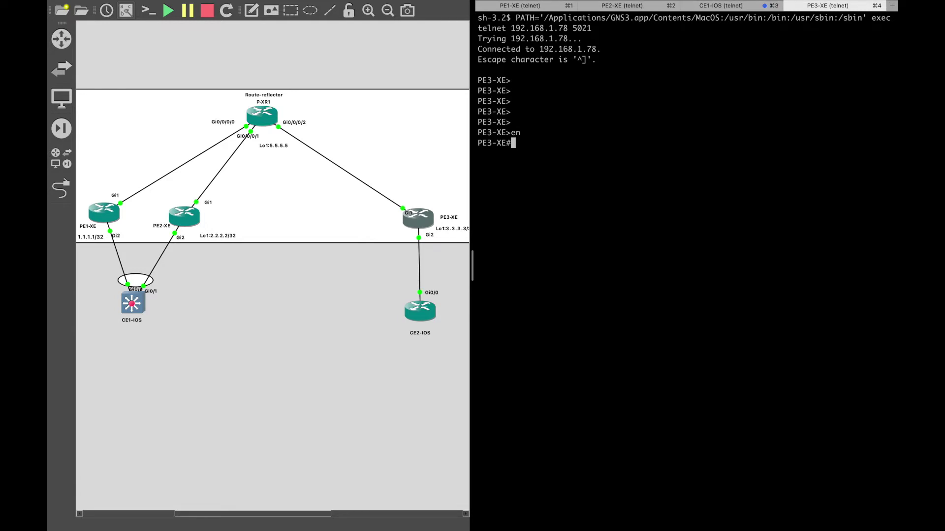
key(Return)
key(Return)
key(Return)
text(sh run)
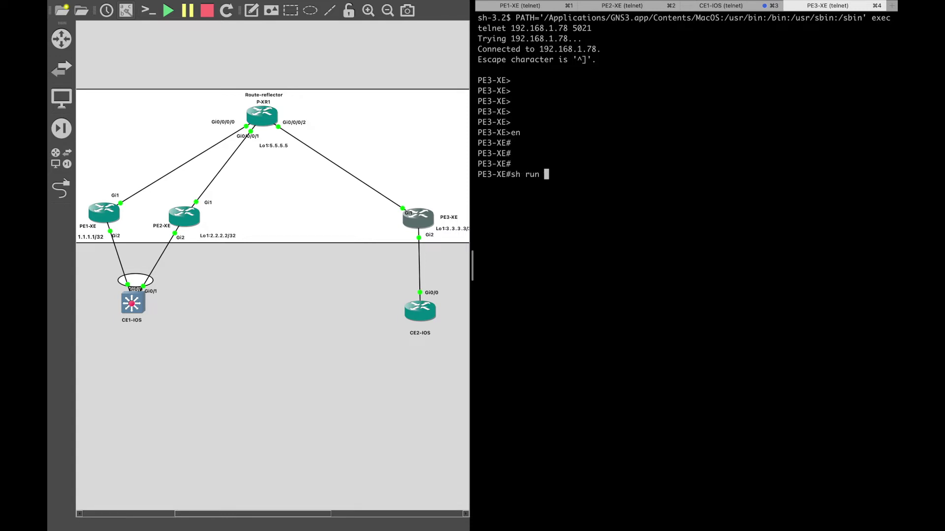
key(Return)
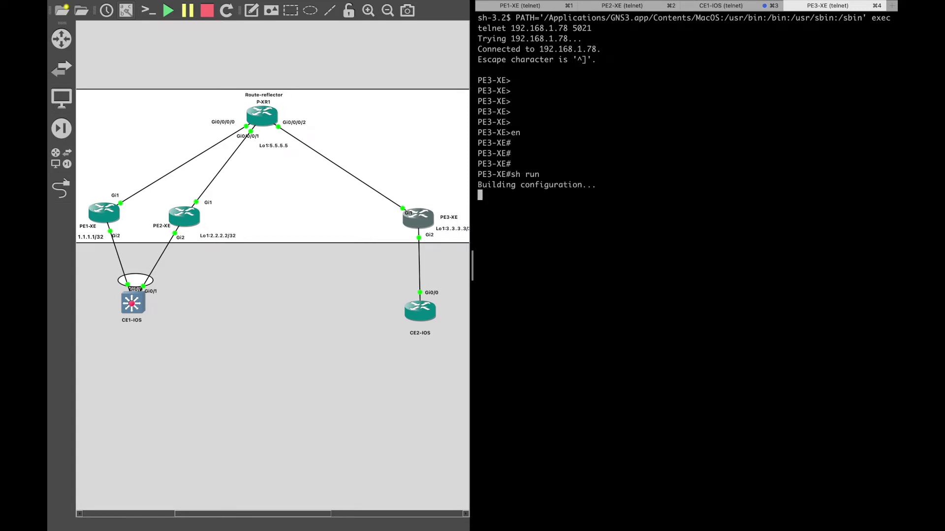
- Examine PE3-XE's l2vpn evpn settings and vlan-based instance 10, and page down to the members of its bridge-domain 10
drag(478, 310, 643, 363)
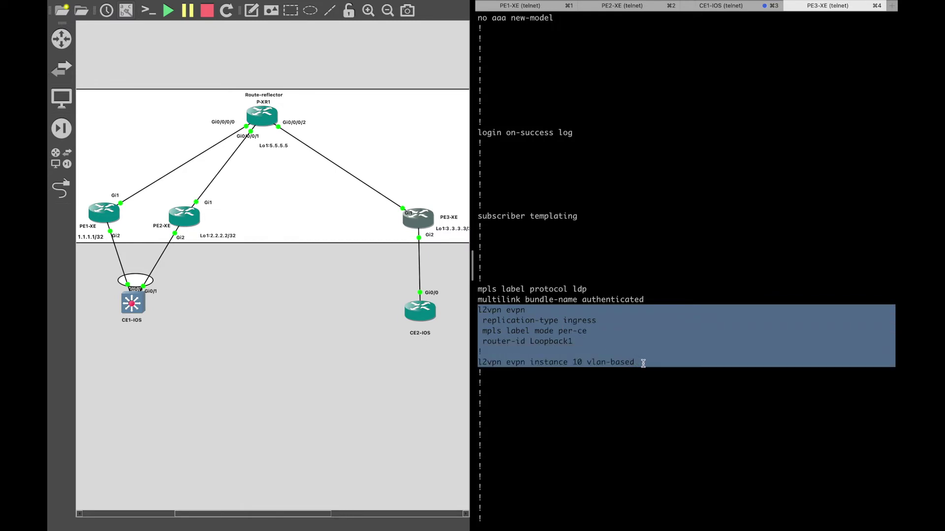
scroll(644, 363, up, 2)
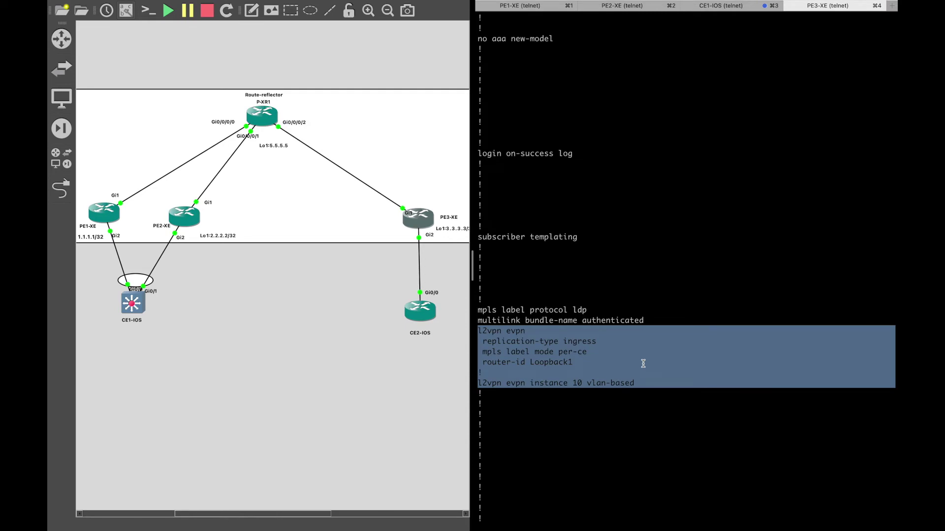
key(space)
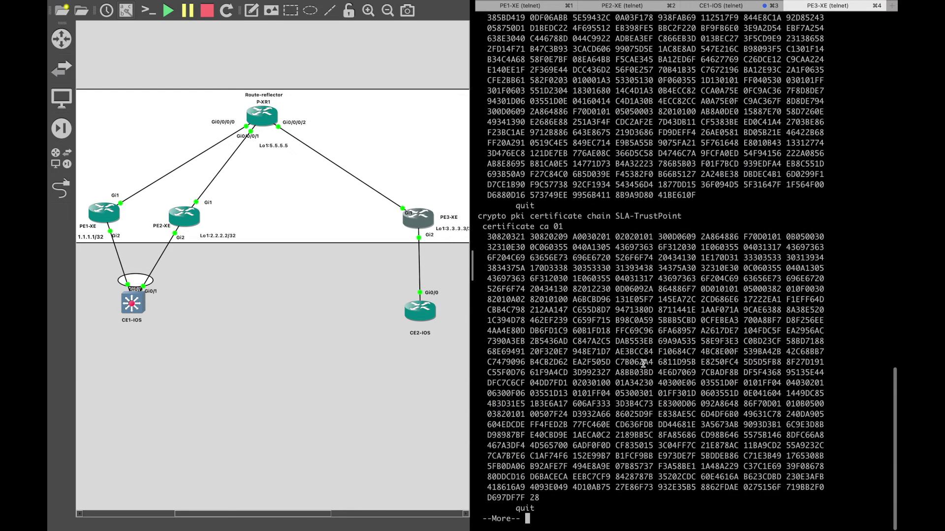
key(space)
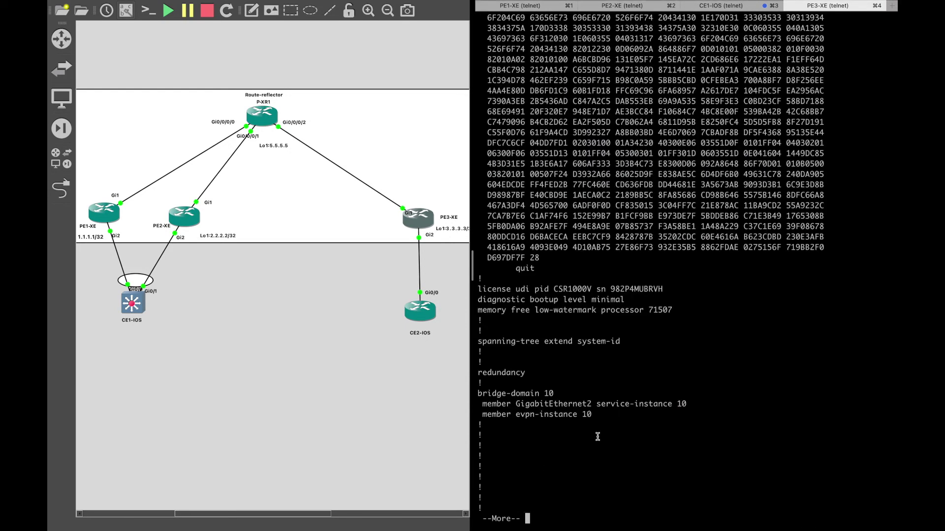
drag(599, 419, 487, 397)
double_click(569, 406)
triple_click(569, 406)
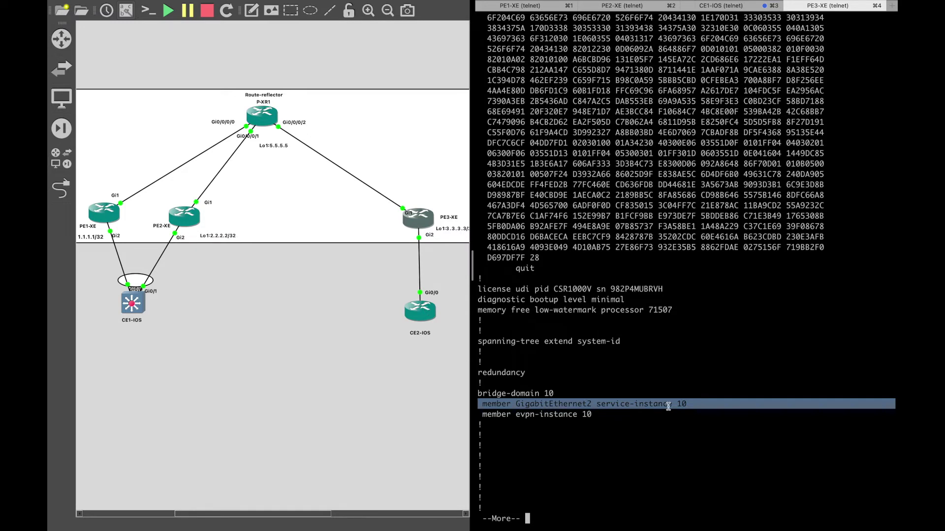
click(688, 403)
drag(688, 404, 476, 402)
click(598, 417)
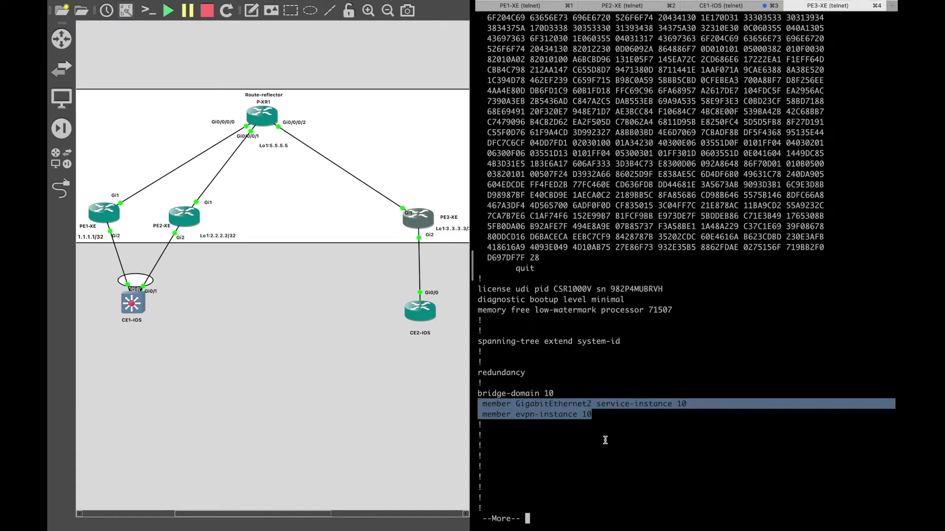
- Page to PE3-XE's GigabitEthernet2 interface and examine its service instance 10 and encapsulation lines
key(space)
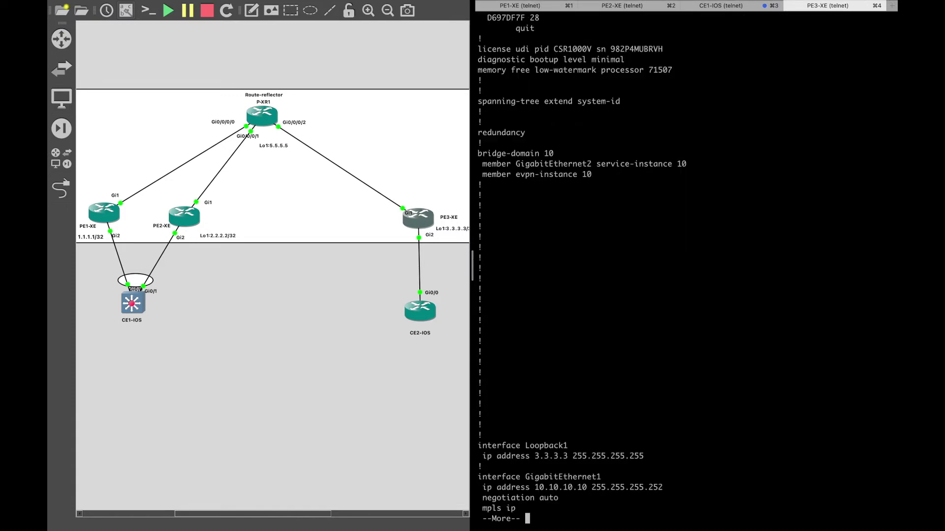
key(space)
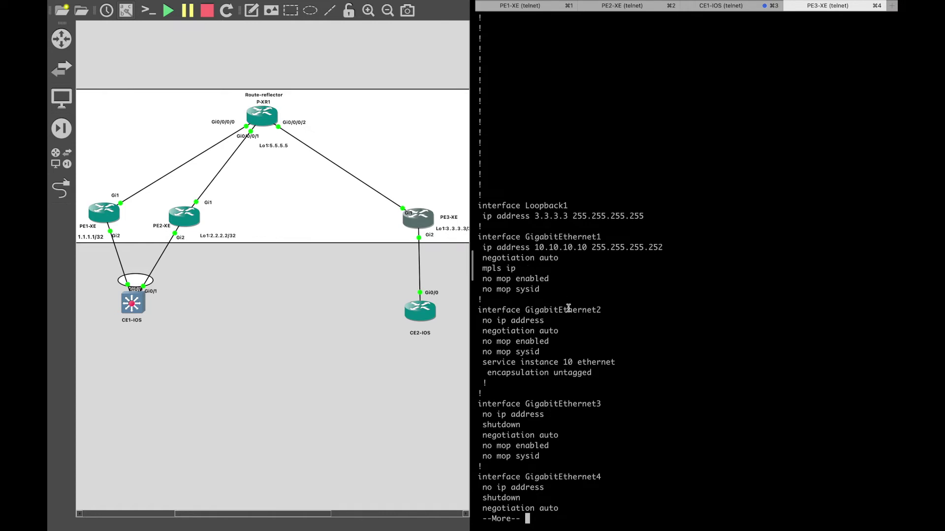
drag(569, 391, 467, 311)
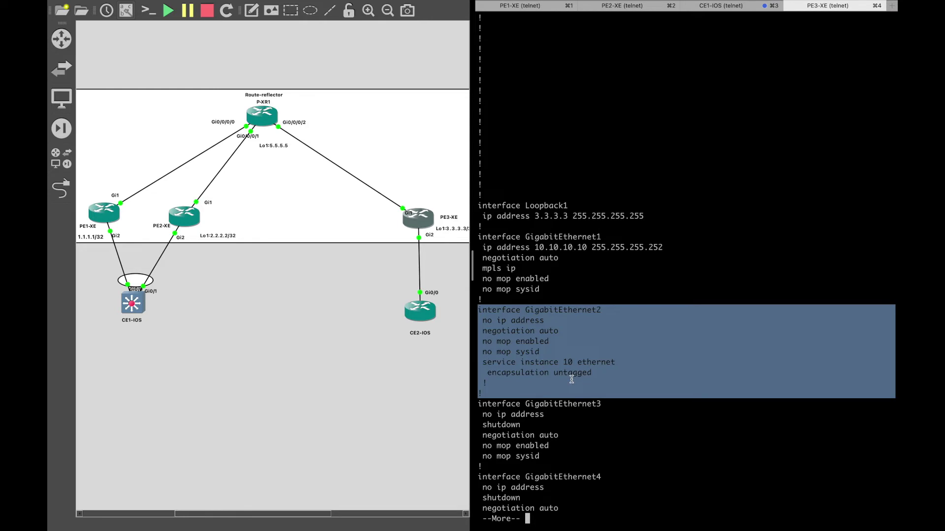
drag(598, 374, 472, 362)
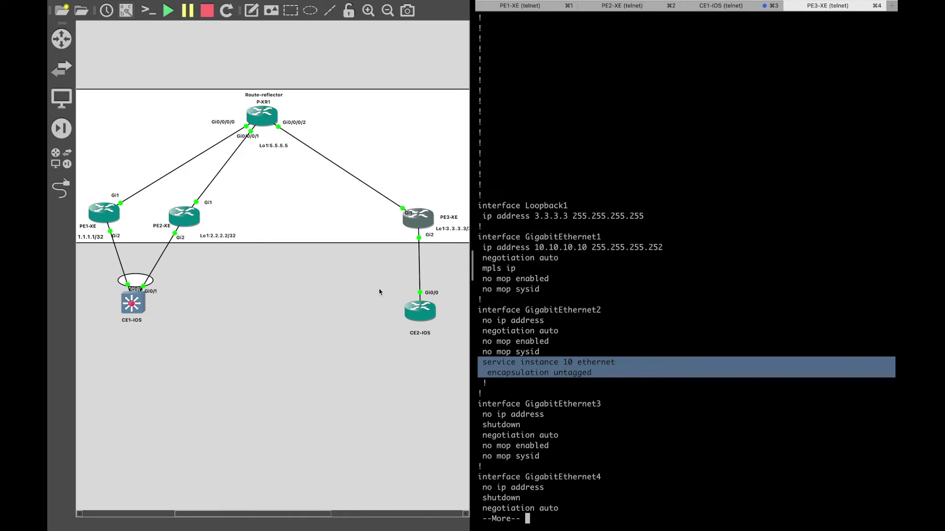
- Page to PE3-XE's router bgp 100 section and examine the neighbor 5.5.5.5 and l2vpn evpn address-family lines
key(space)
key(space)
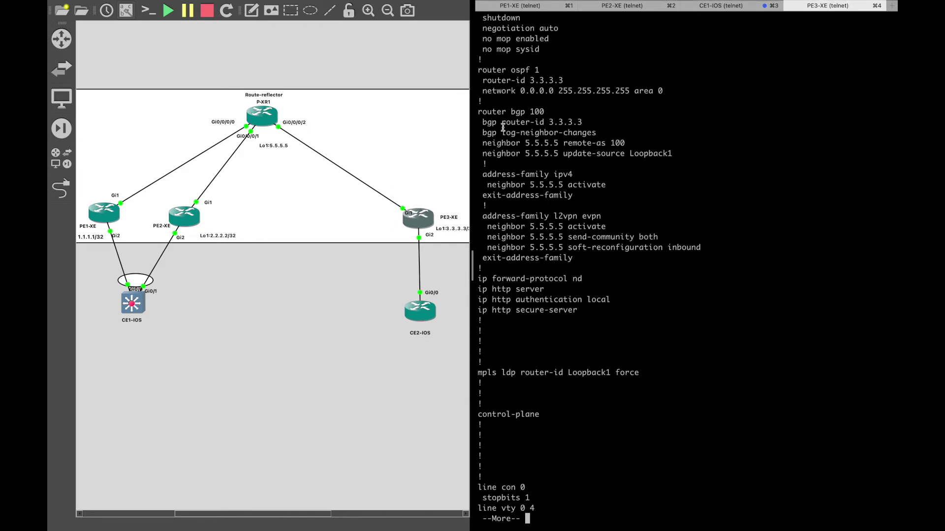
drag(478, 112, 626, 266)
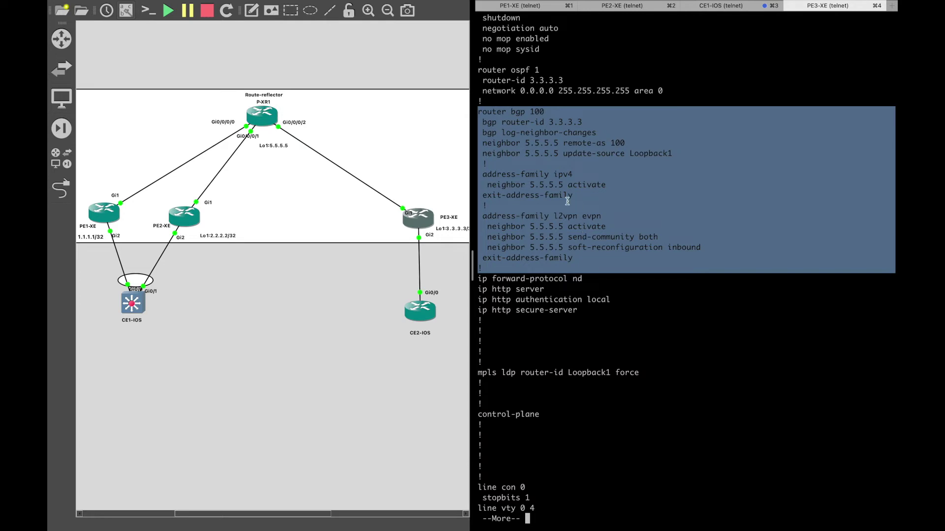
click(571, 230)
key(super+1)
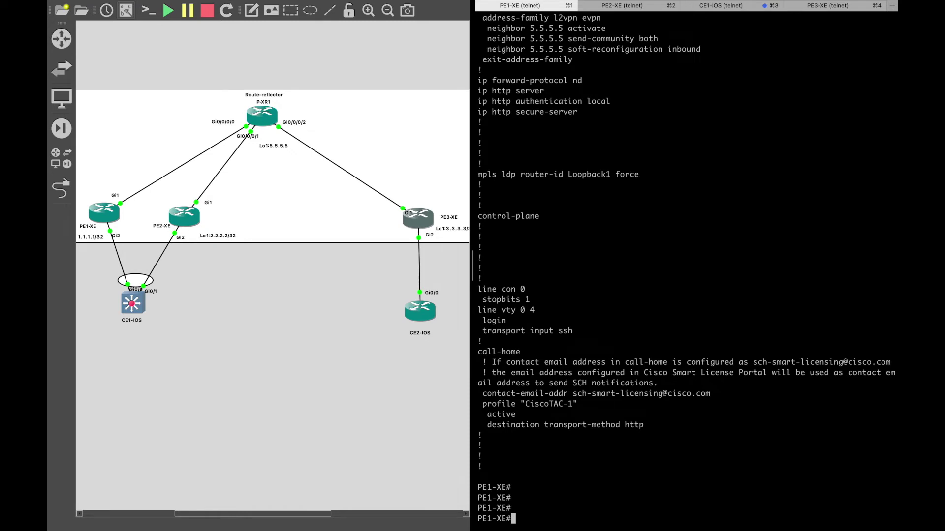
key(Return)
key(Return)
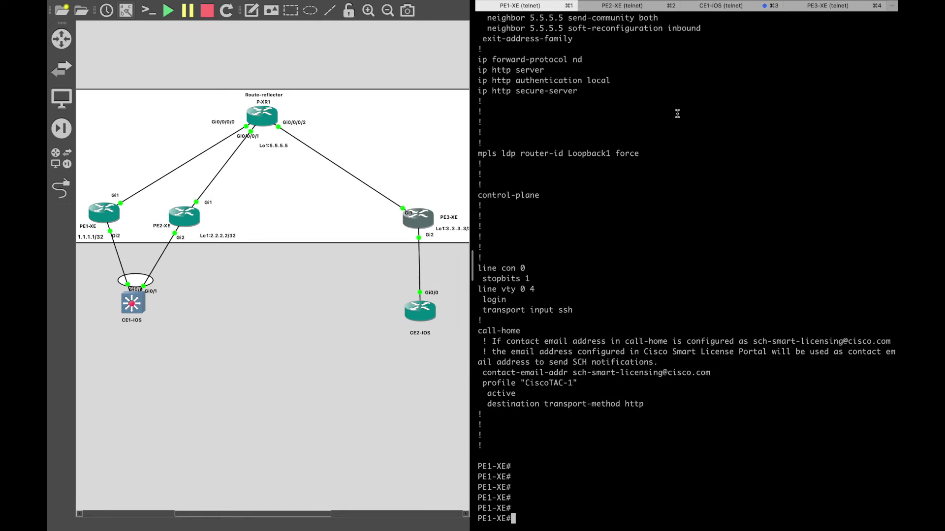
- Switch to the CE1-IOS console and enter privileged mode
click(718, 9)
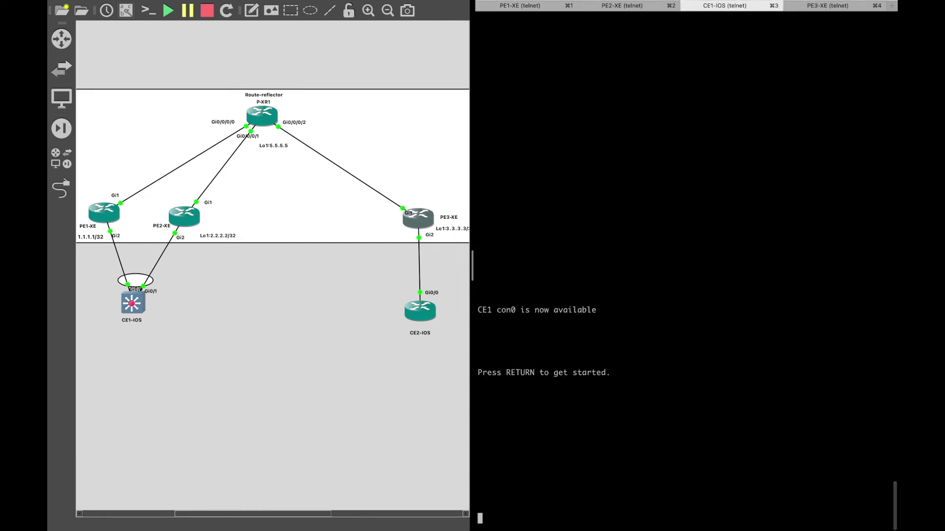
key(Return)
key(Return)
text(en)
key(Return)
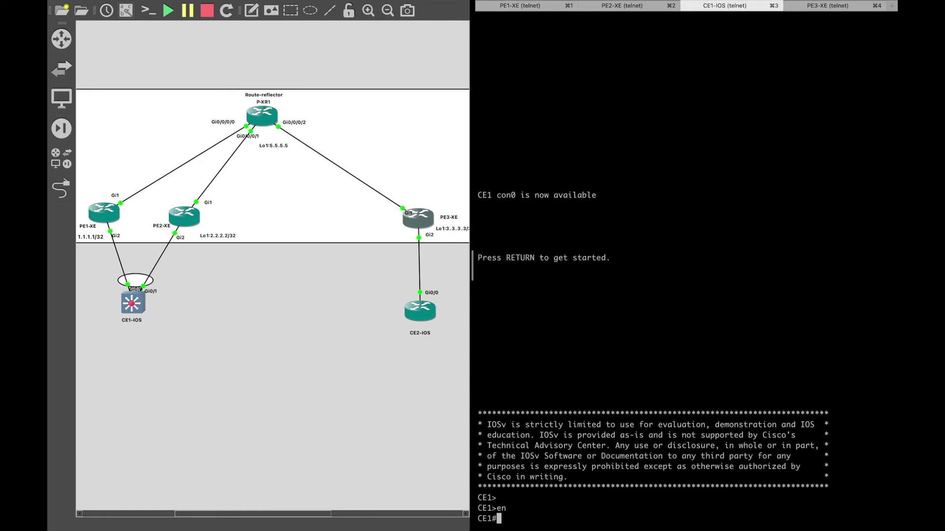
key(Return)
key(Return)
key(Return)
key(Return)
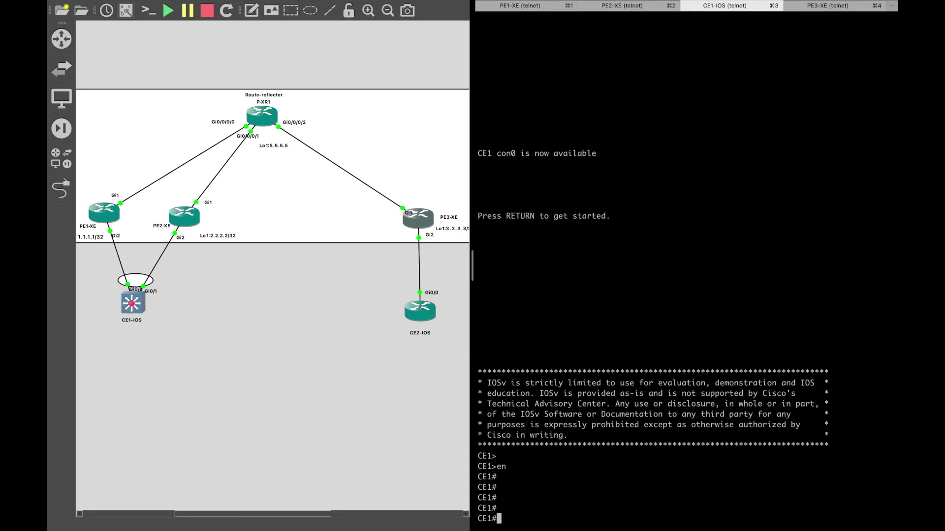
- Display the running configuration of interface VLAN 20 on CE1
text(sh run)
text(lan 20)
key(Return)
key(Return)
key(Return)
key(Return)
key(Return)
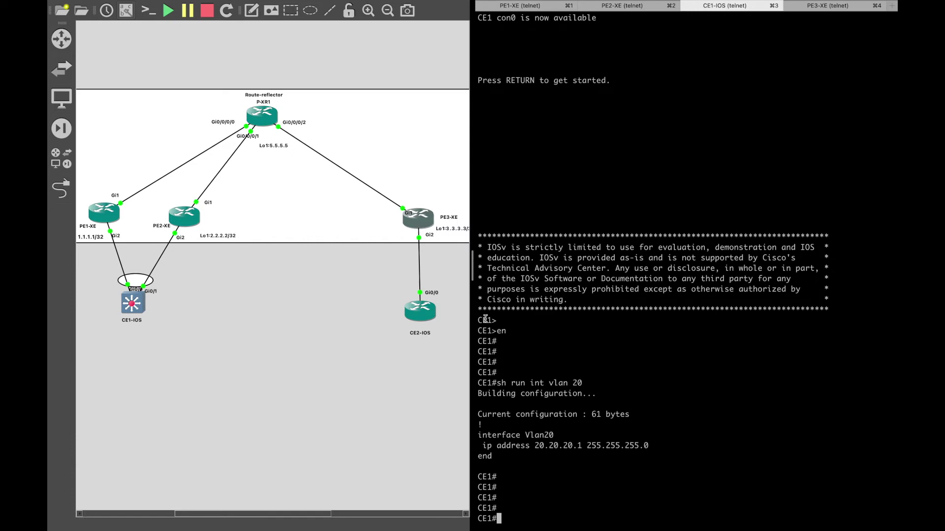
- Open the CE2-IOS console, display the brief IP interface list and examine GigabitEthernet0/0's address
double_click(422, 315)
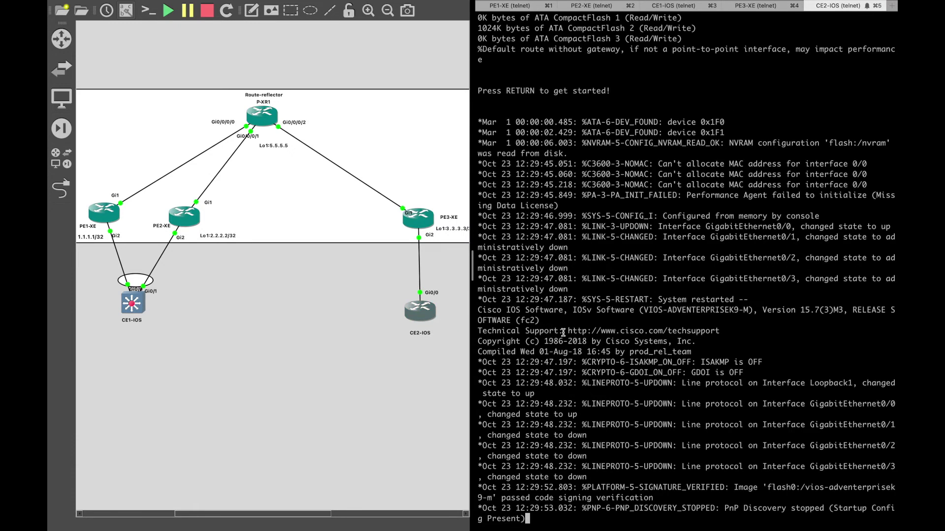
key(Return)
key(Return)
key(Return)
key(Return)
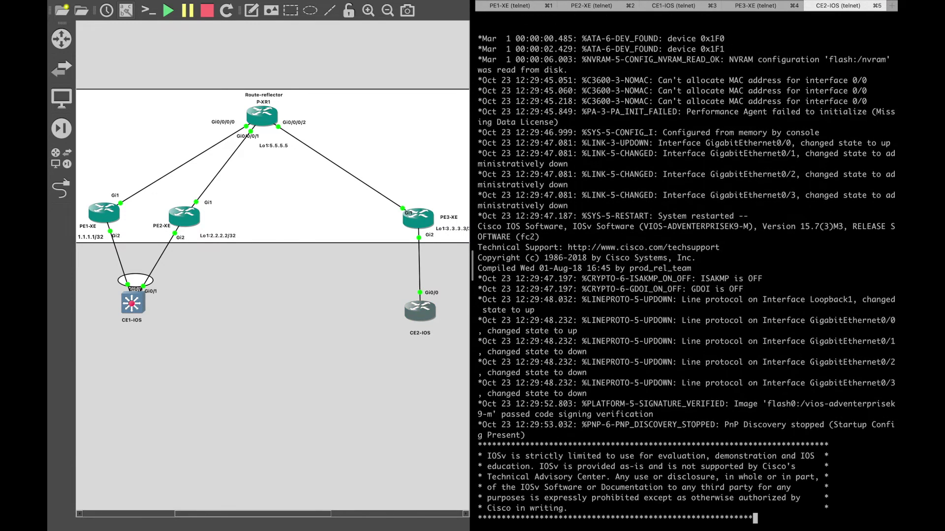
text(sh ip int bri)
key(Return)
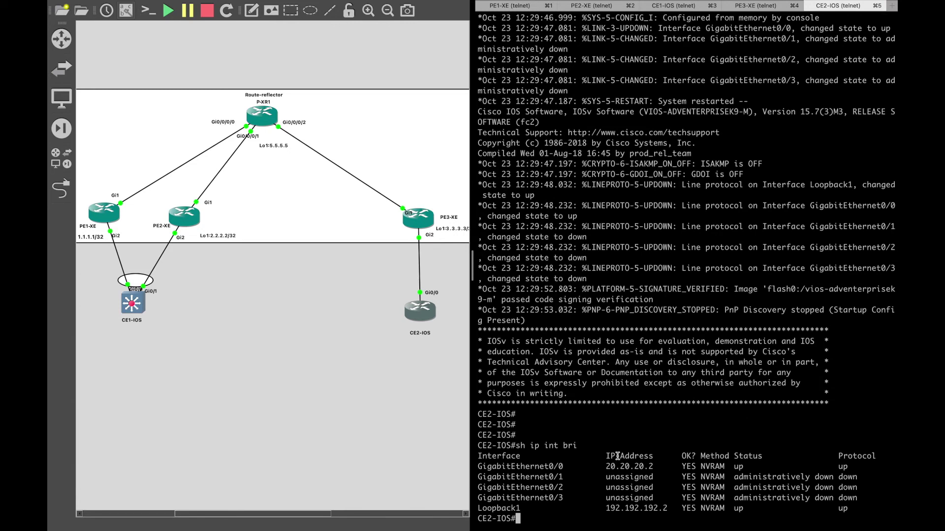
double_click(625, 466)
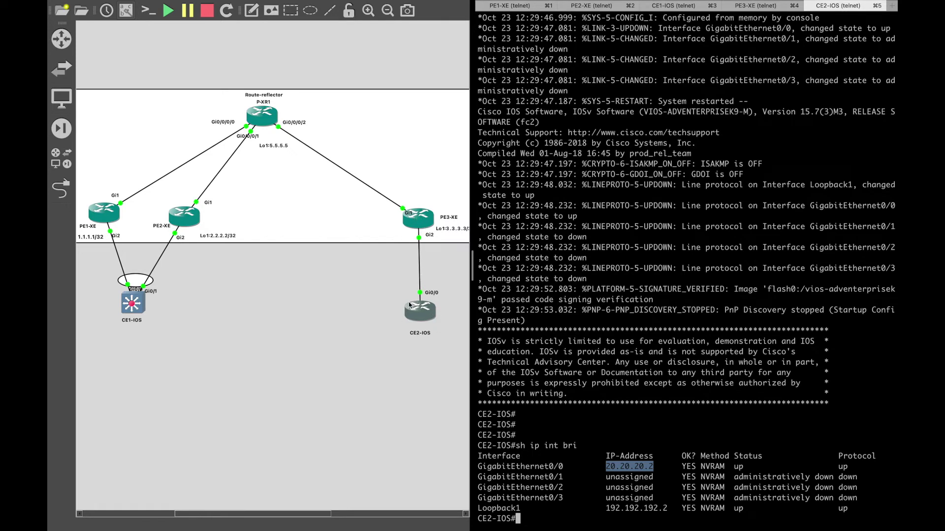
triple_click(624, 467)
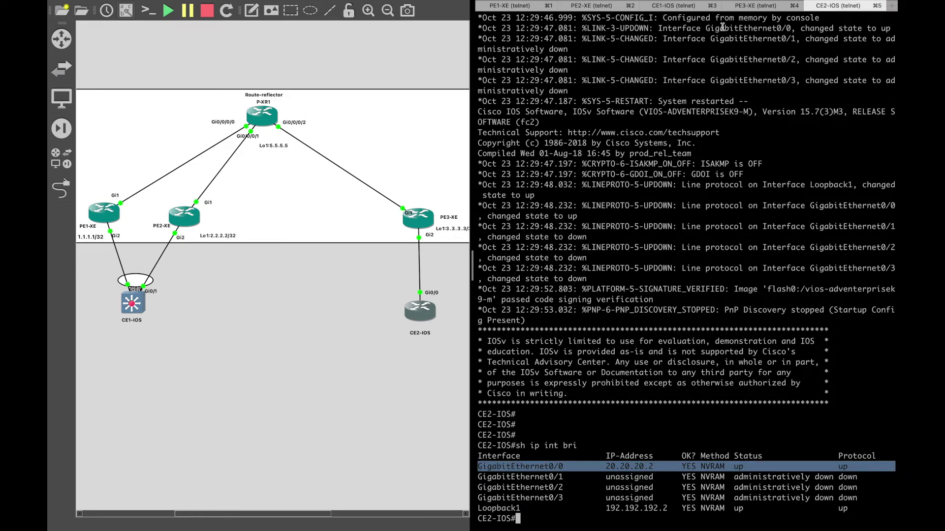
- Return to the CE1-IOS console and ping 20.20.20.1
click(681, 6)
key(Return)
key(Return)
key(Return)
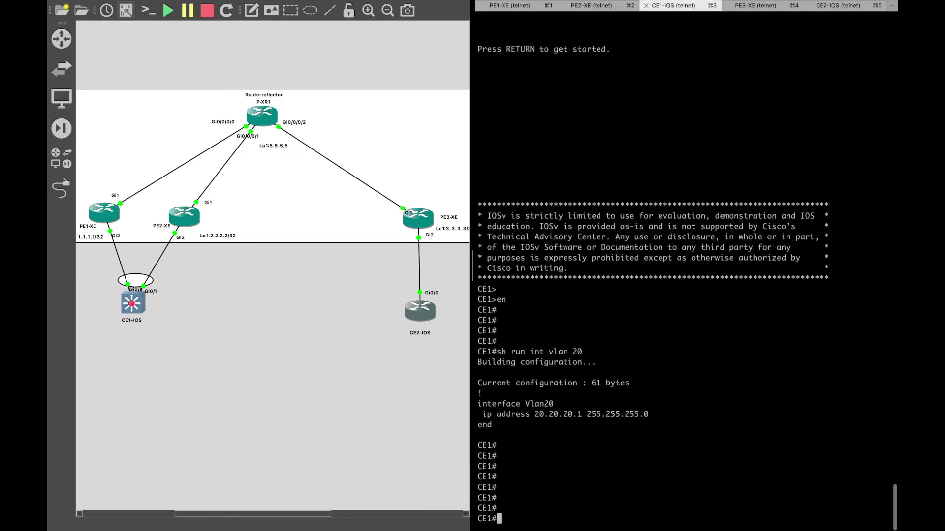
text(ping 20.20.20.1)
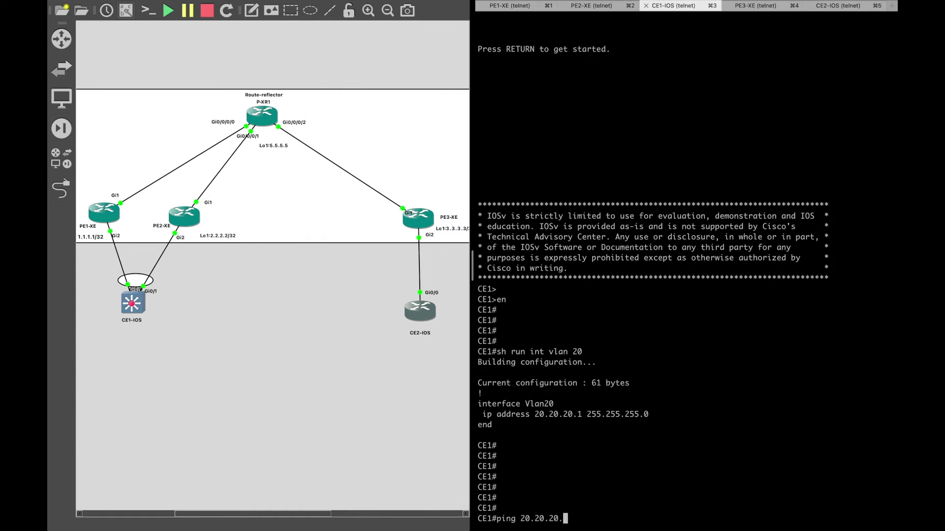
key(Return)
- Repeat the ping from CE1 with 20.20.20.2 as the target address
key(Up)
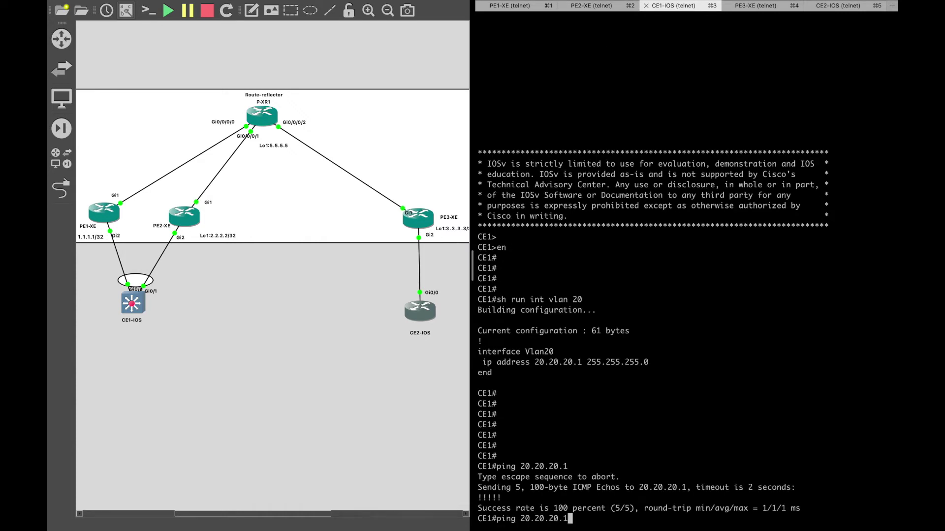
key(BackSpace)
text(2)
key(Return)
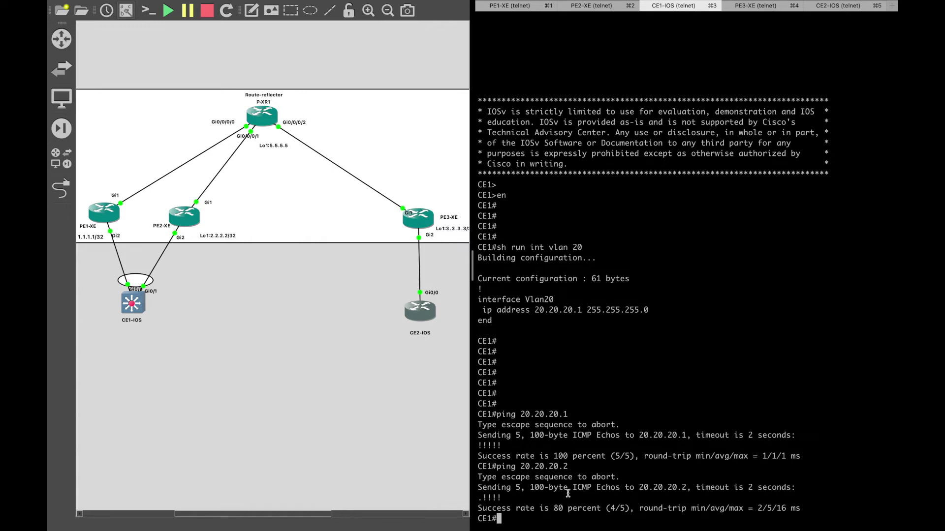
- Run a traceroute from CE1 to 20.20.20.2 and examine the hop line in its output
text(tra)
key(Tab)
text(20.20.20.2)
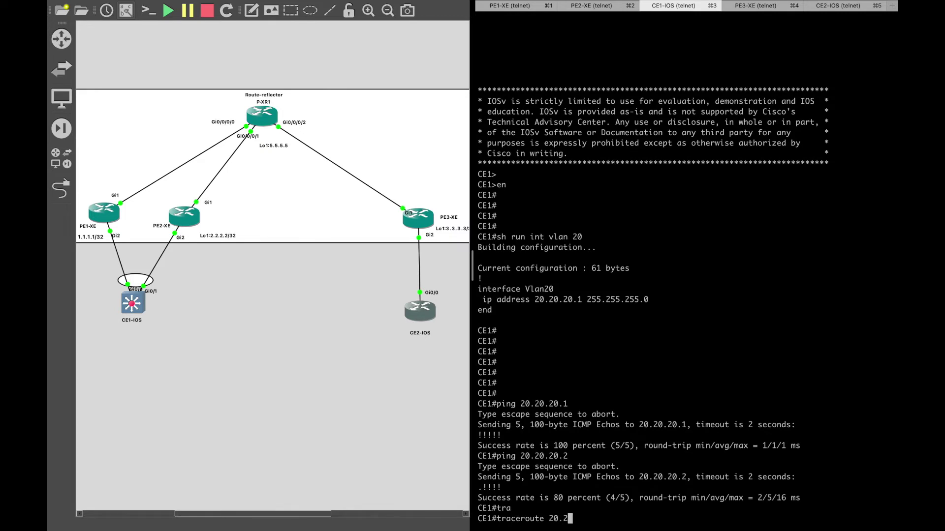
key(Return)
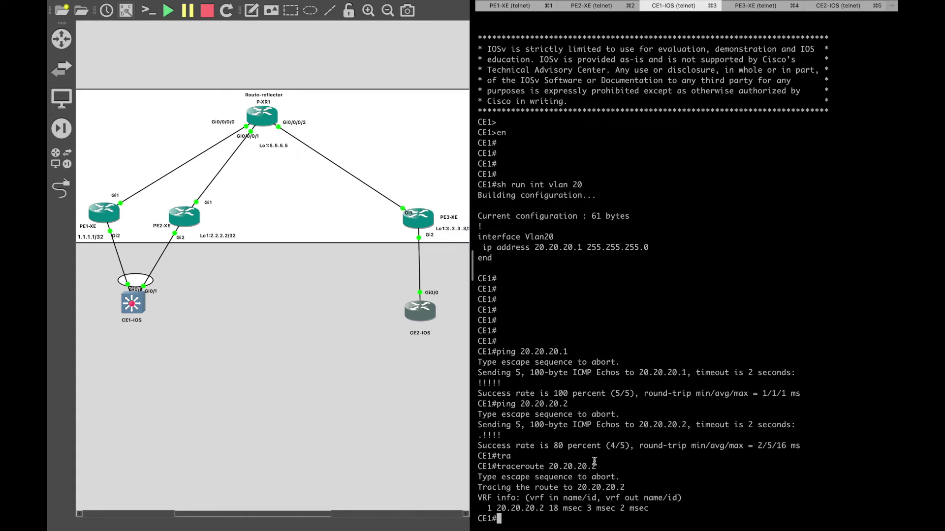
drag(650, 510, 474, 469)
triple_click(560, 506)
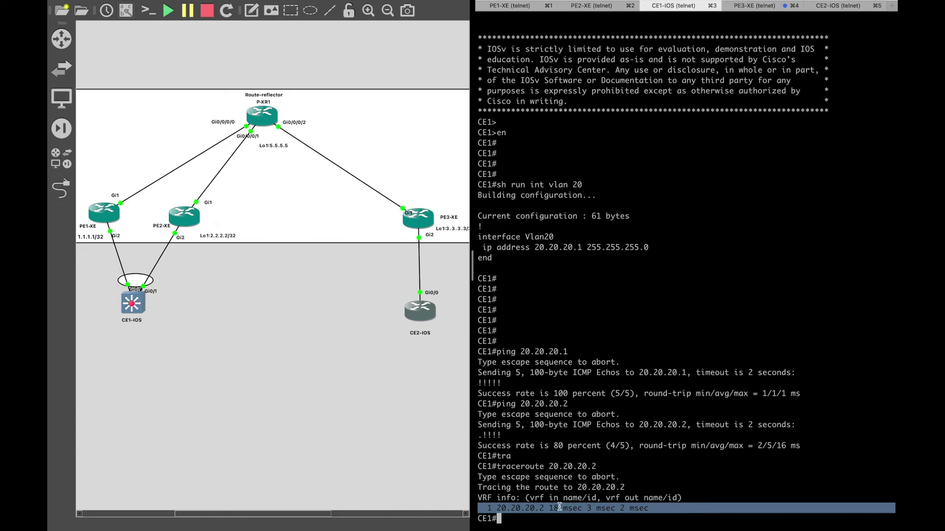
triple_click(521, 509)
click(579, 493)
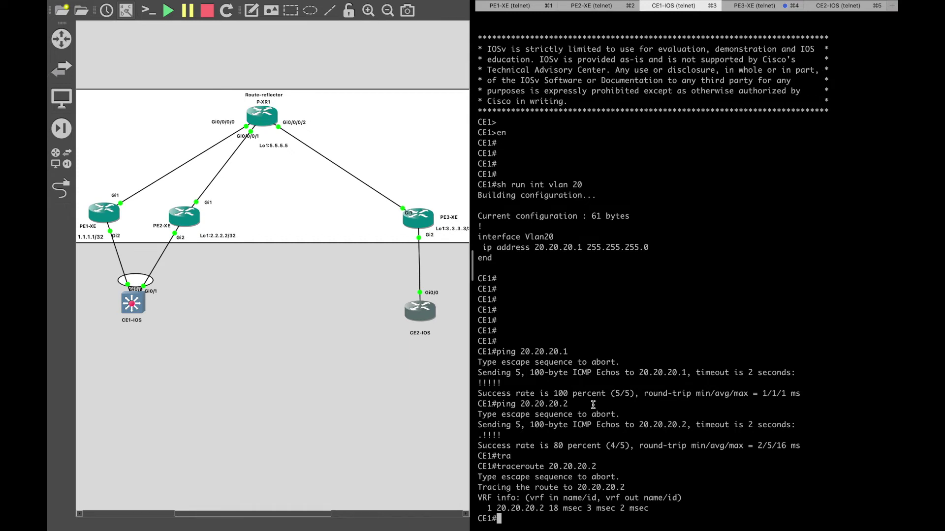
key(Return)
key(Return)
key(Return)
key(Return)
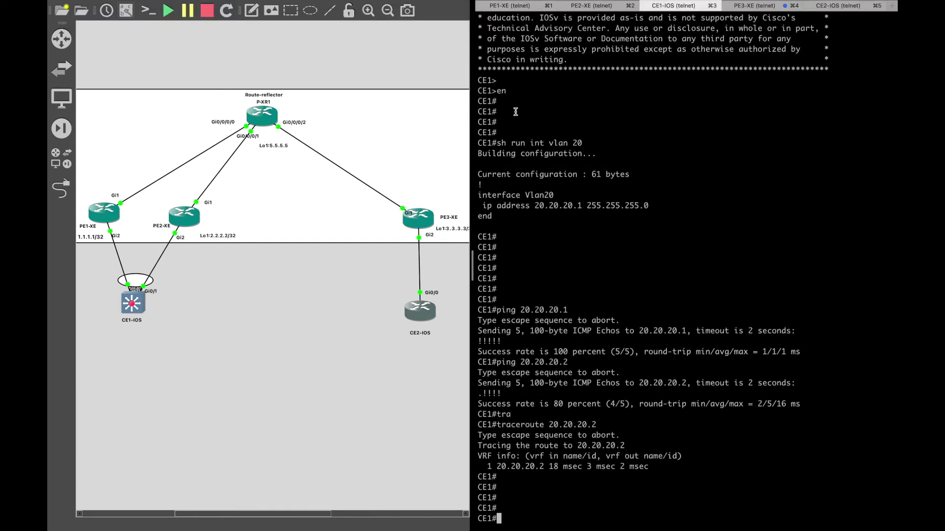
- Switch to the PE1-XE console, display the BGP L2VPN EVPN summary and examine the entry for neighbor 5.5.5.5
click(511, 7)
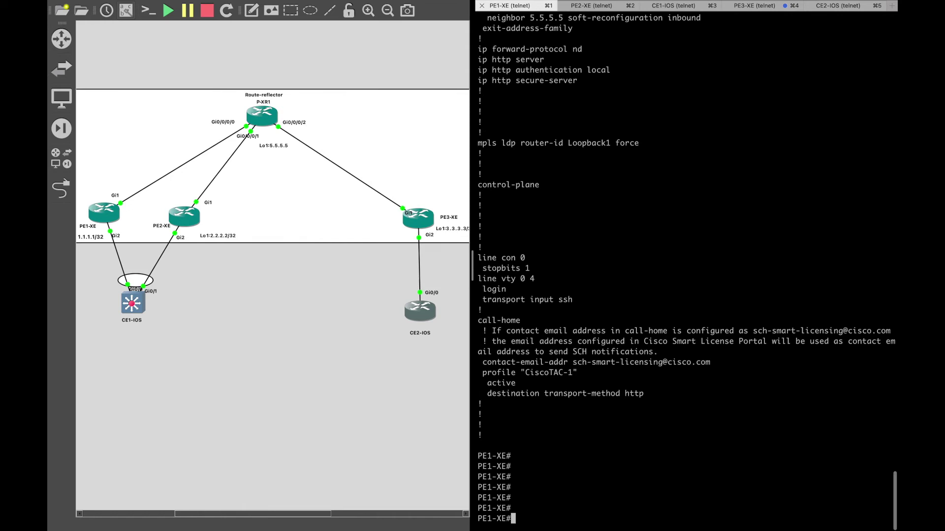
key(Return)
key(Return)
key(Return)
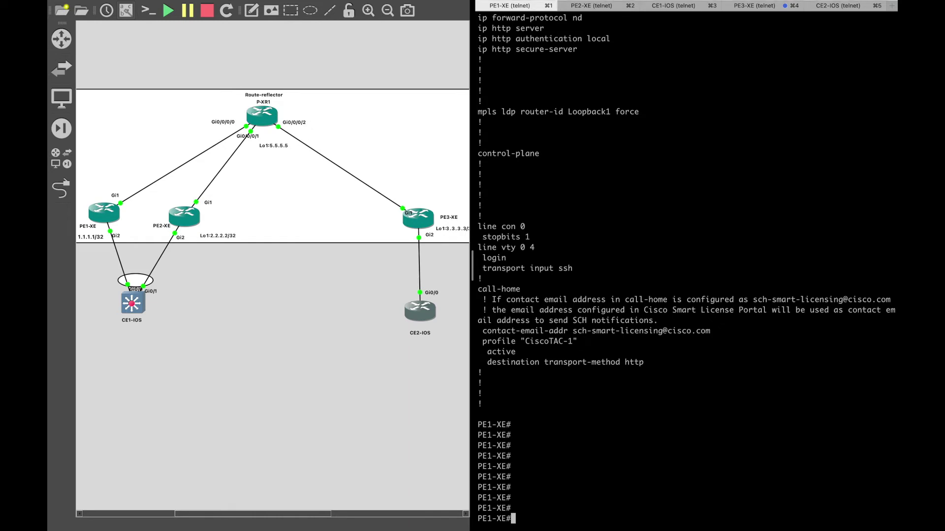
text(sh )
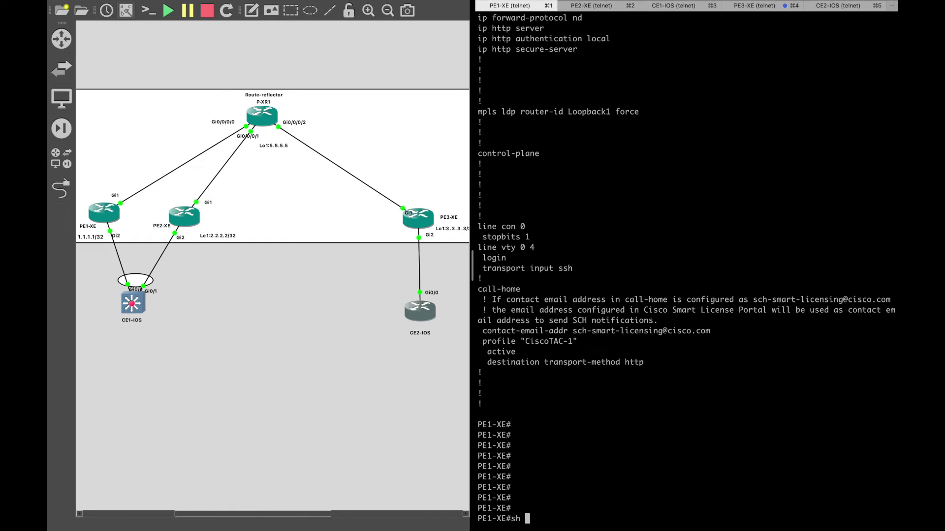
text(bgp l2 ev)
key(Tab)
text(summ)
key(Tab)
key(Return)
key(Return)
key(Return)
key(Return)
key(Return)
key(Return)
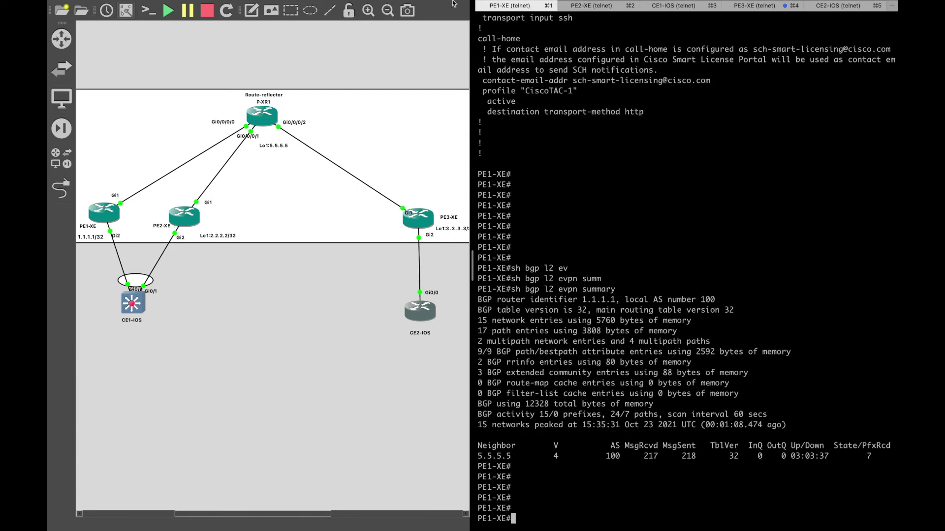
triple_click(577, 455)
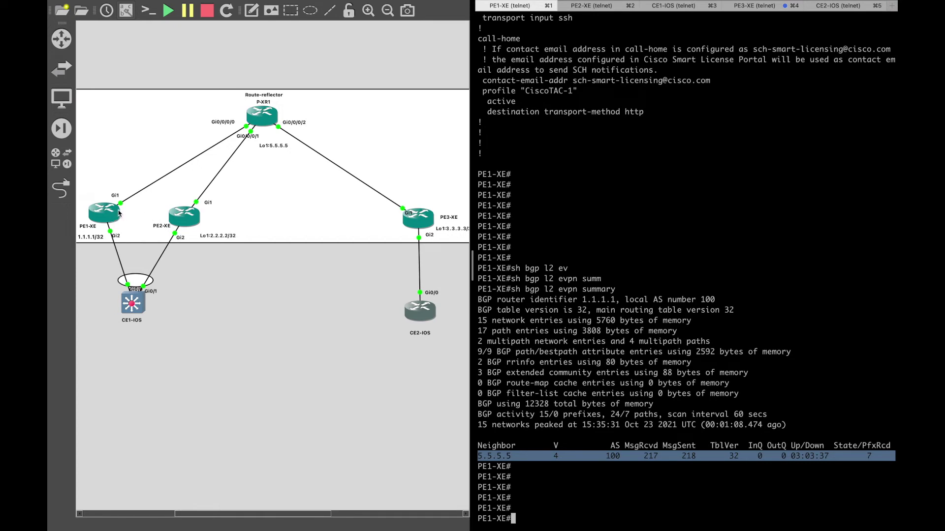
click(696, 434)
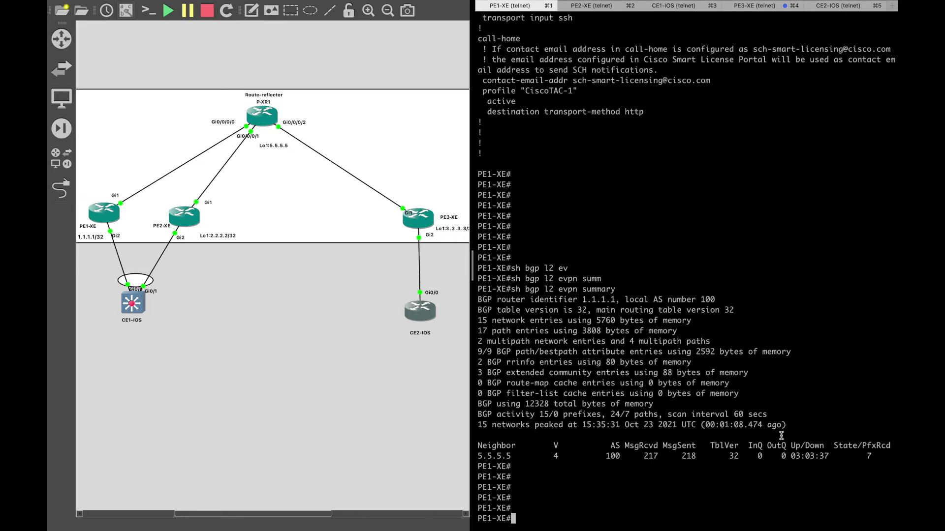
- Display the full BGP L2VPN EVPN table on PE1-XE with sh bgp l2 evpn
text(sh bgp)
key(Up)
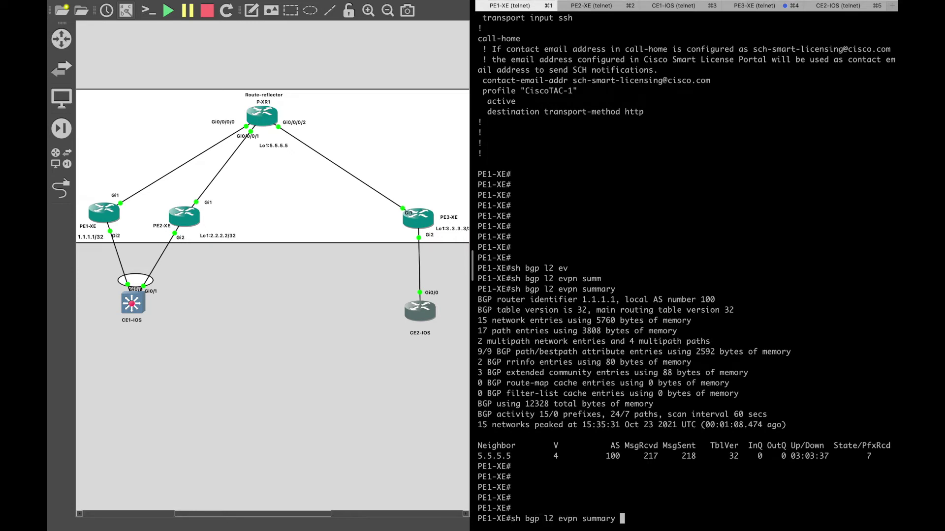
key(BackSpace)
key(BackSpace)
key(BackSpace)
key(BackSpace)
key(BackSpace)
key(BackSpace)
key(BackSpace)
key(BackSpace)
key(Return)
key(space)
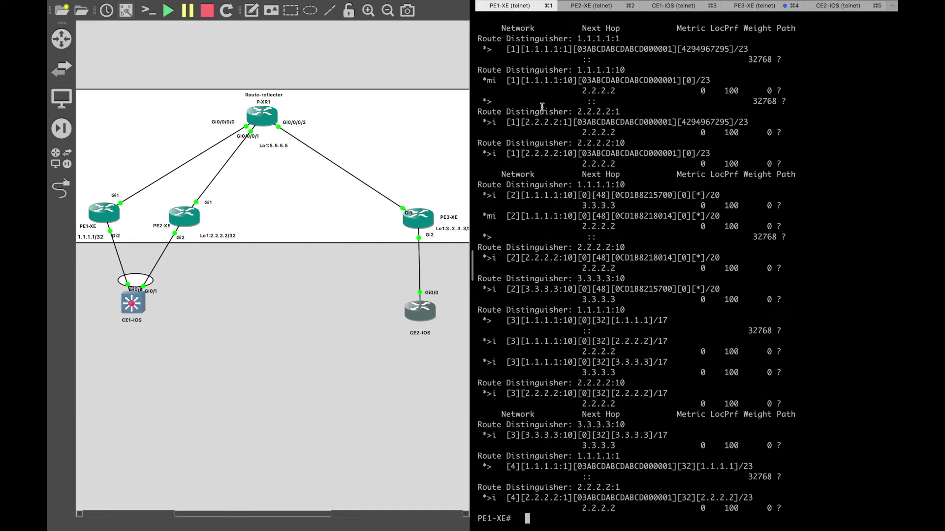
- Examine the type 1, 2, 3 and 4 EVPN routes in PE1-XE's BGP table
scroll(545, 61, up, 5)
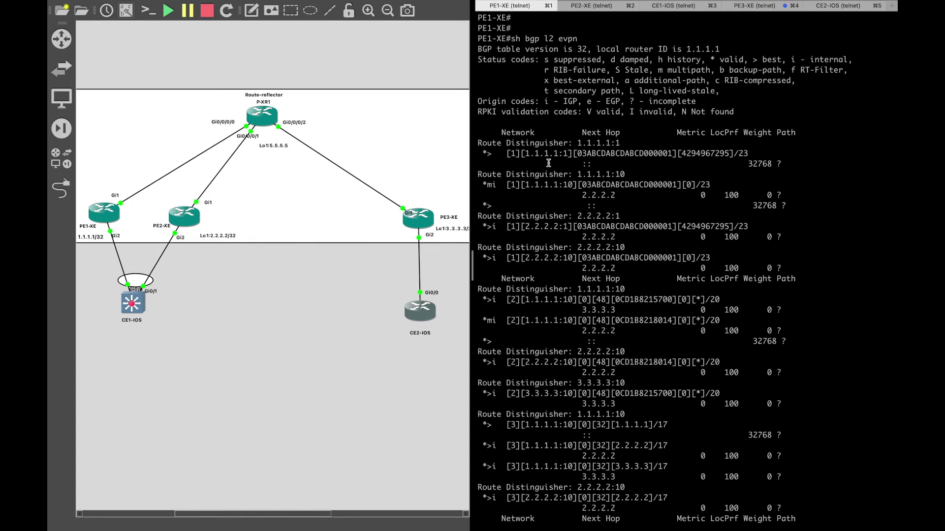
scroll(518, 168, down, 5)
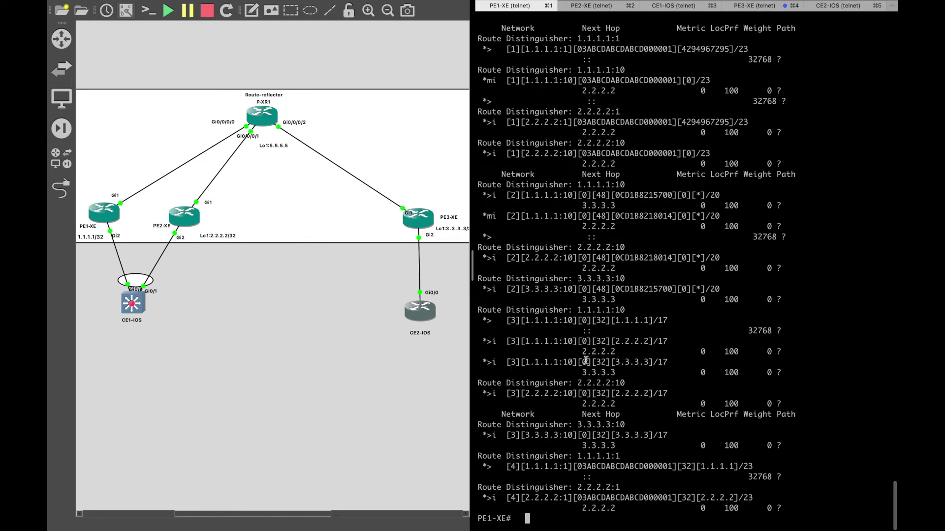
key(Return)
key(Return)
key(Return)
key(Return)
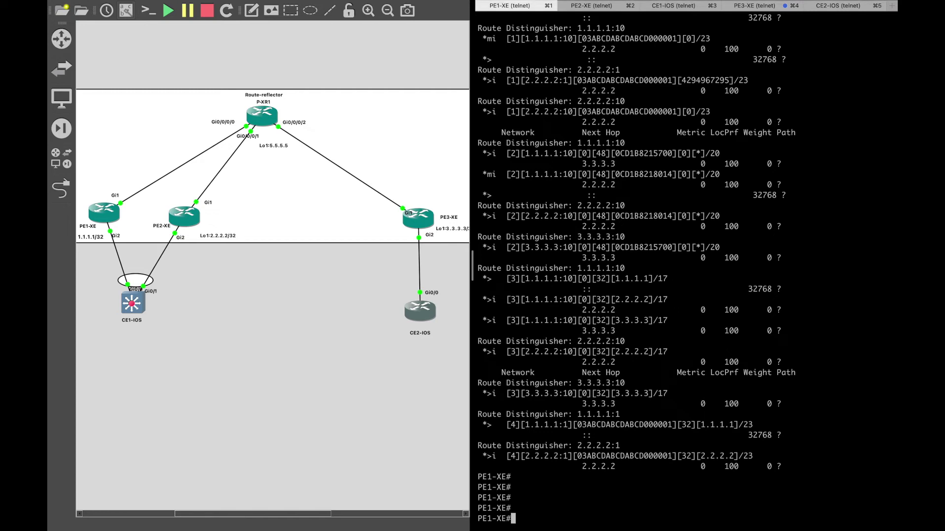
scroll(637, 373, up, 3)
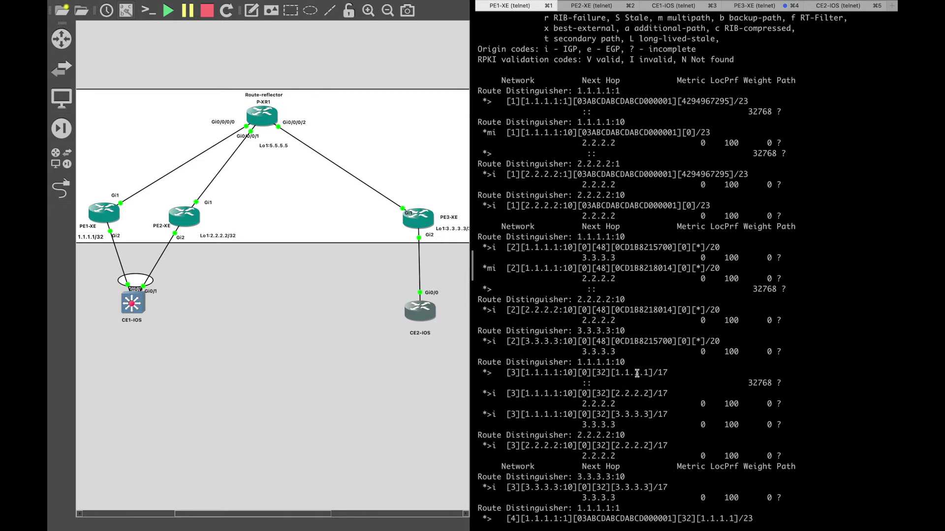
- Display the L2VPN EVPN summary on PE1-XE with sh l2vpn evpn summary
key(Return)
text(sh )
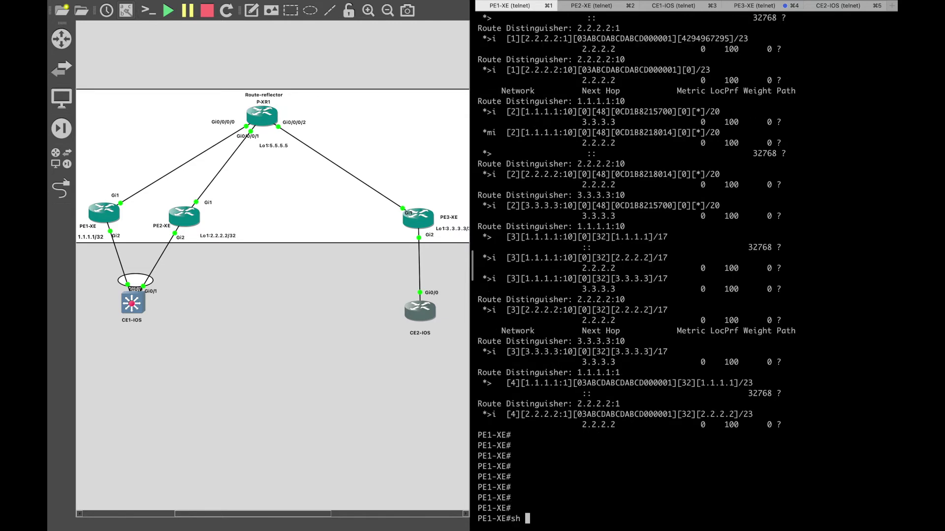
text(l2)
key(Tab)
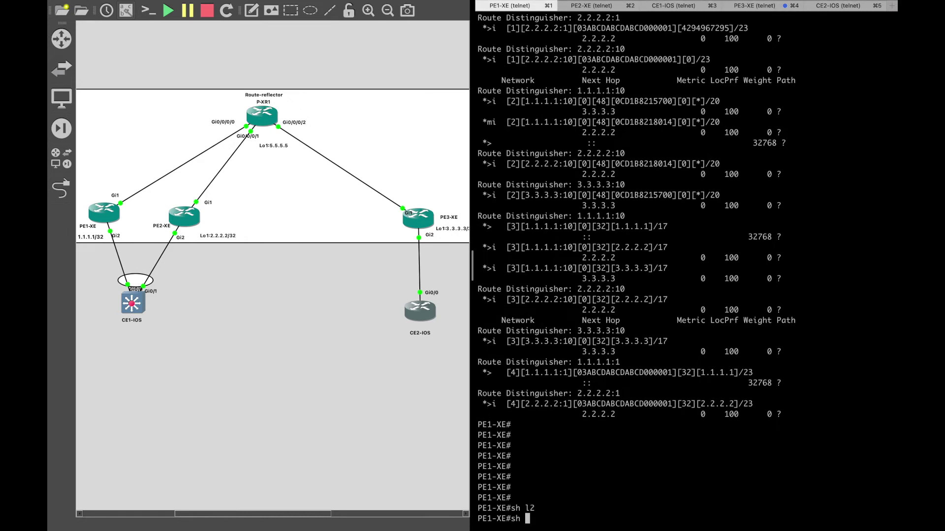
text(vn)
key(BackSpace)
key(BackSpace)
text(pn ev)
key(Tab)
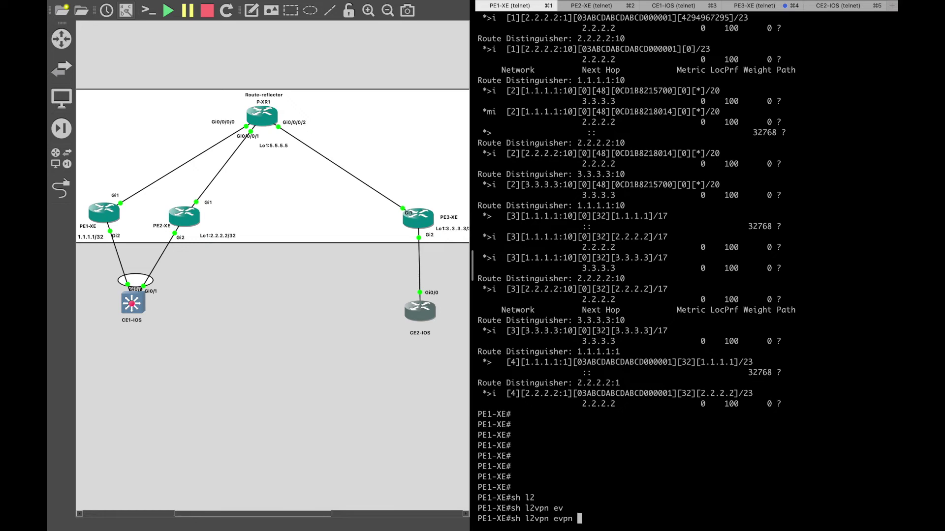
text(summ)
key(Tab)
key(Return)
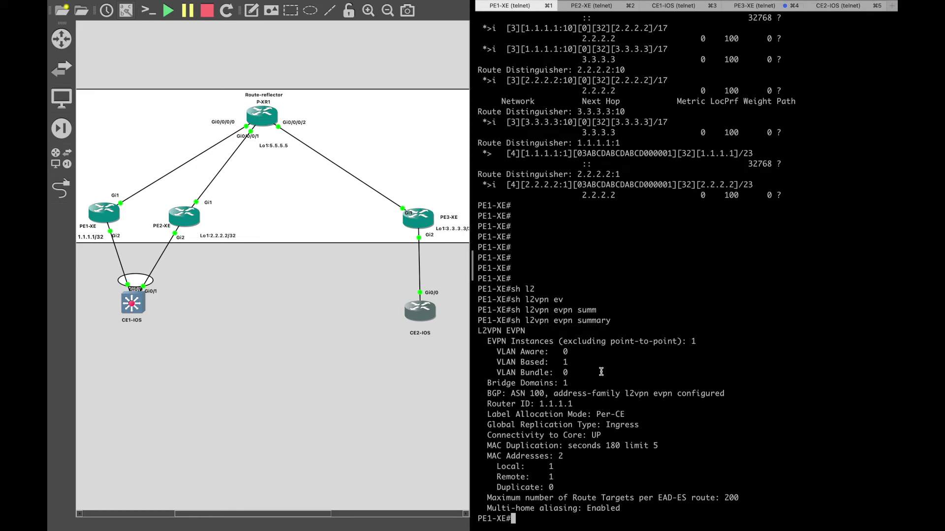
- Examine the EVPN instance type, router ID, replication type, core connectivity and MAC address entries in the summary
drag(583, 380, 489, 372)
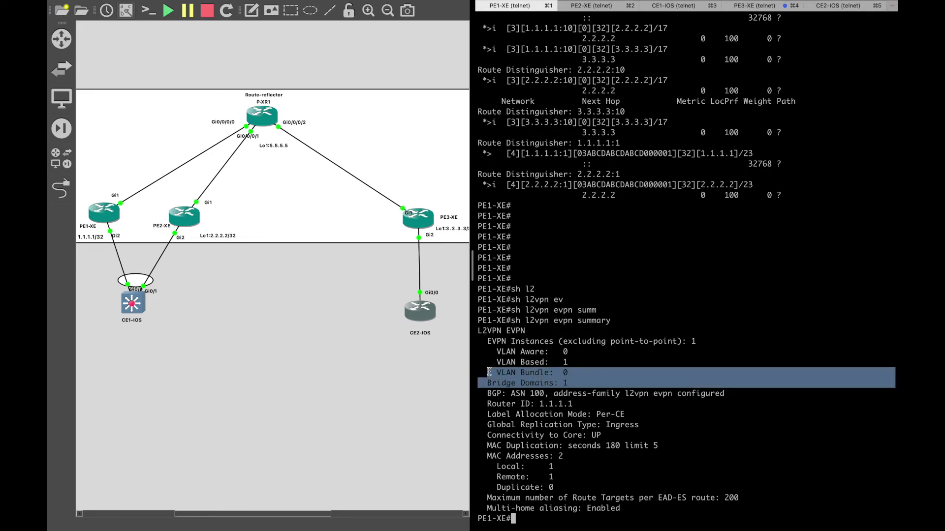
click(544, 374)
drag(574, 362, 479, 362)
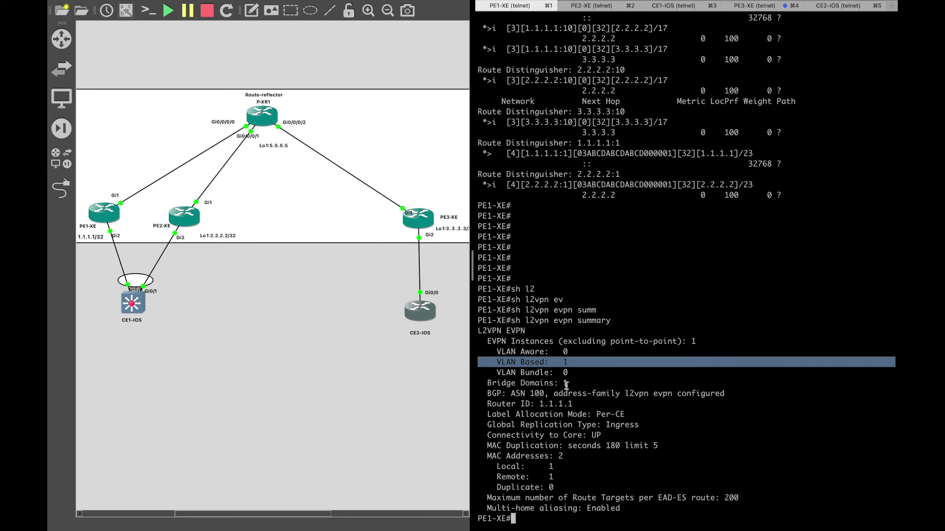
triple_click(578, 405)
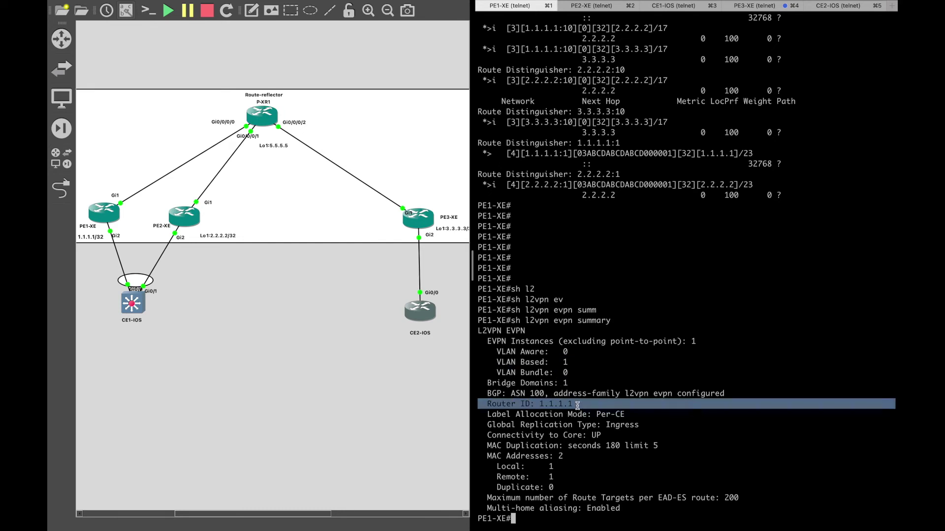
triple_click(586, 427)
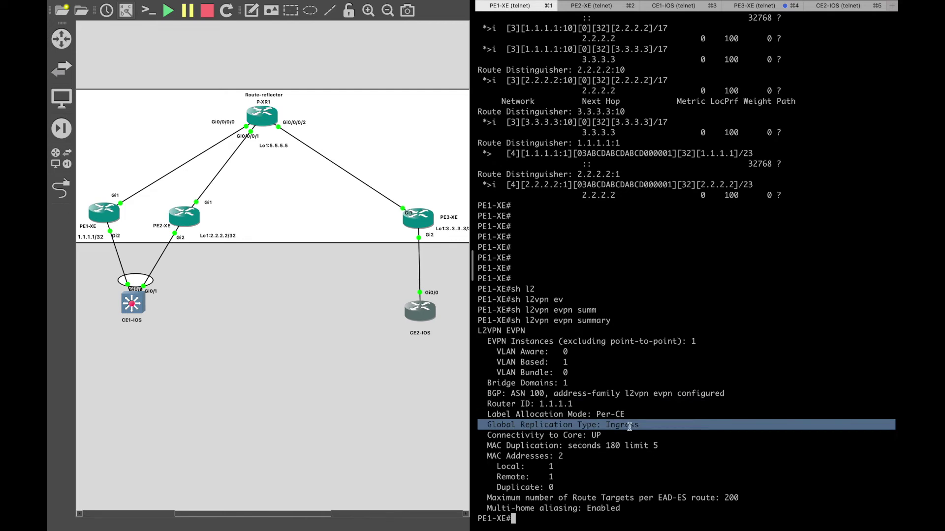
click(604, 437)
triple_click(604, 437)
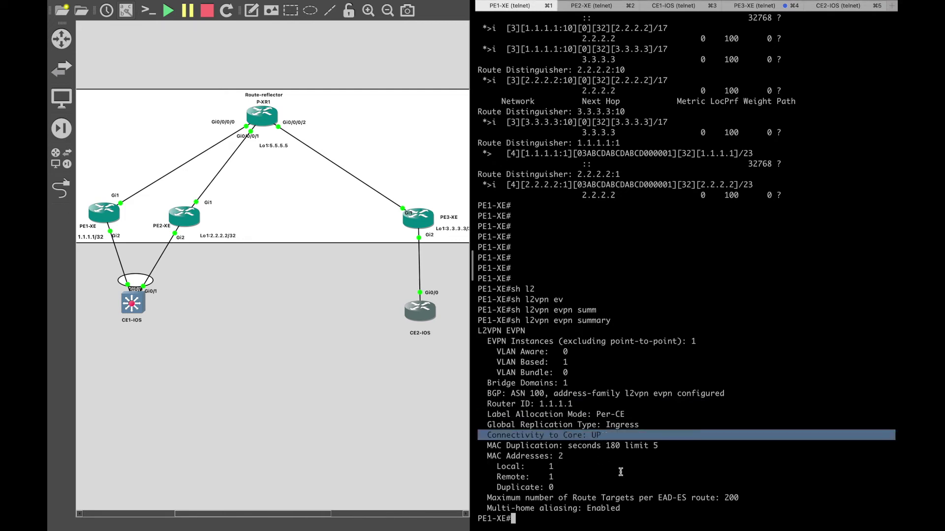
click(572, 486)
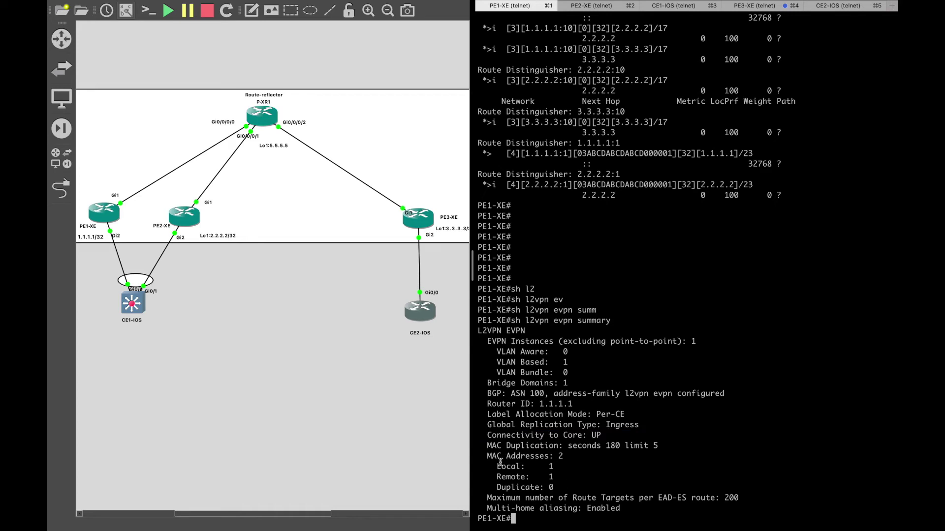
drag(488, 456, 622, 506)
click(622, 506)
- Display the detailed EVPN instance information on PE1-XE with sh l2vpn evpn evi detail
key(Return)
key(Return)
key(Return)
key(Return)
key(Return)
text(sh l2vpn evpn de)
key(Tab)
key(BackSpace)
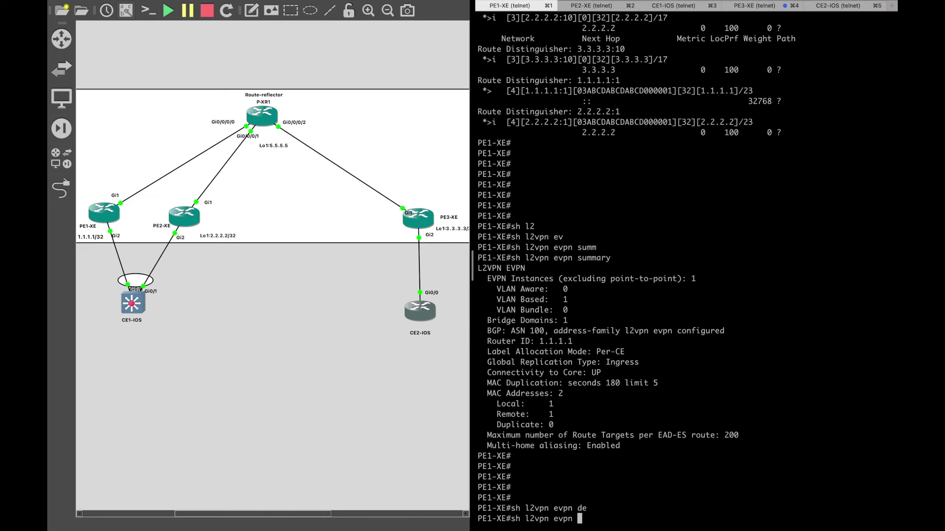
text(evi)
key(Tab)
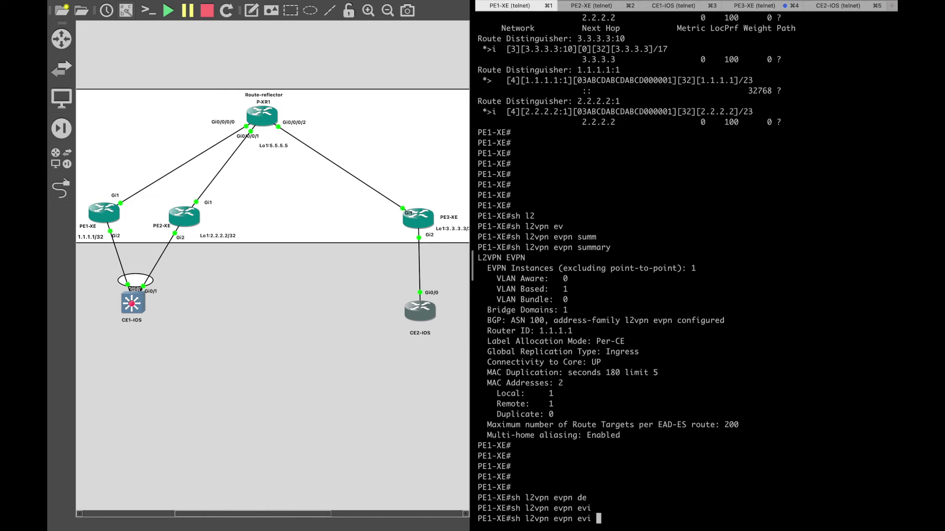
text(?)
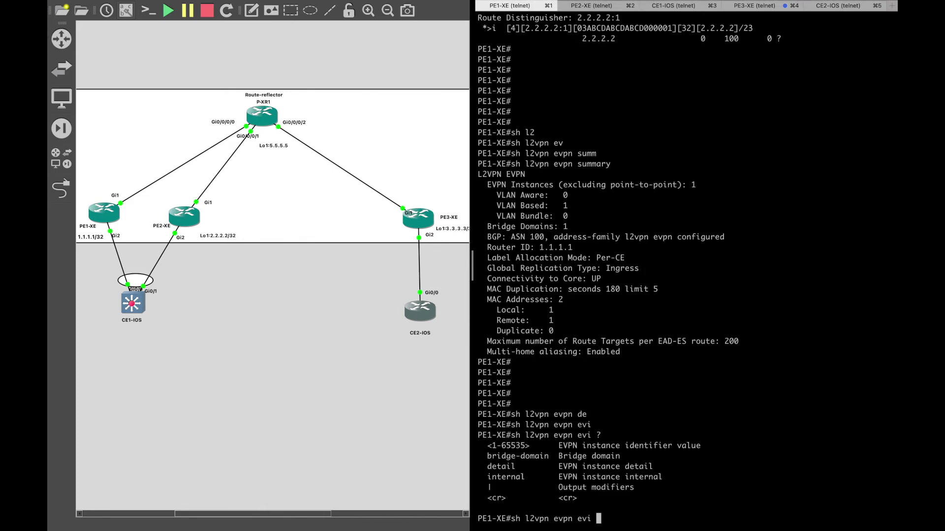
text(de)
key(Tab)
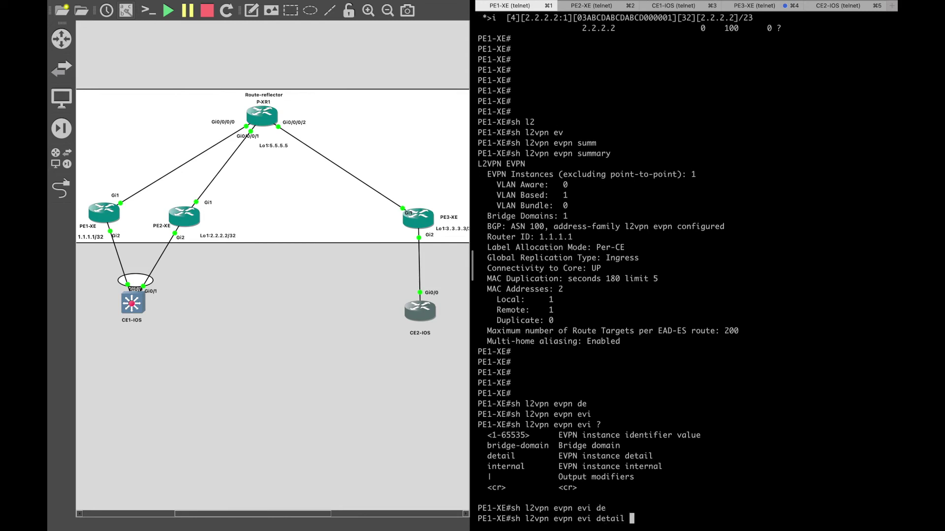
key(Return)
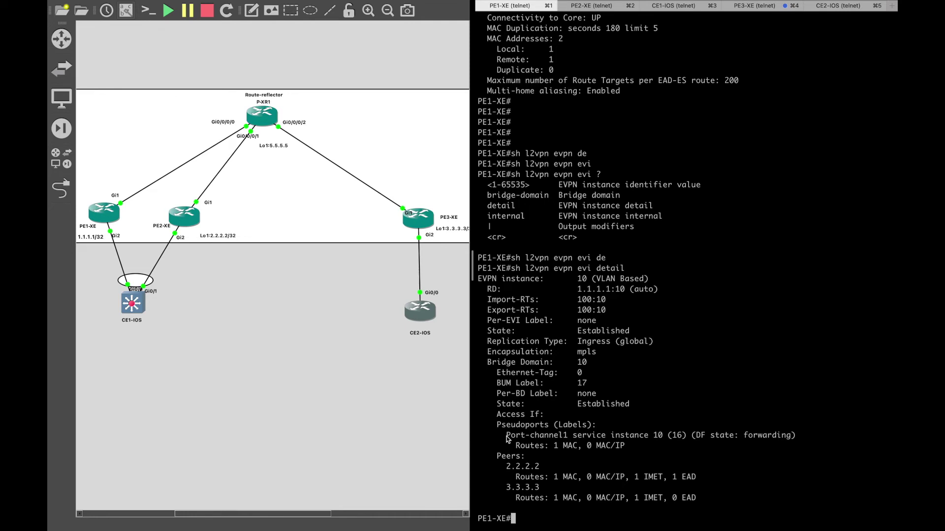
- Examine the DF state of the Port-channel1 service instance 10 pseudoport in the EVPN instance details
drag(507, 438, 813, 436)
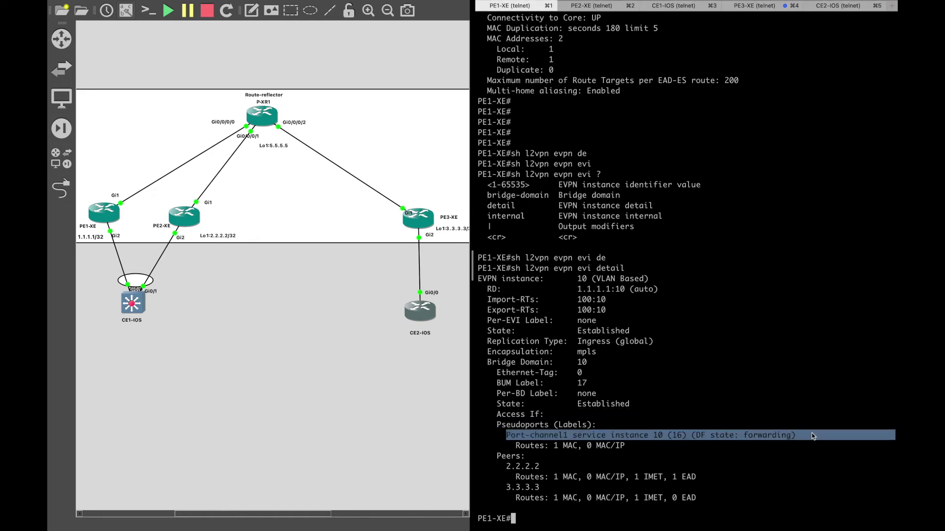
click(738, 448)
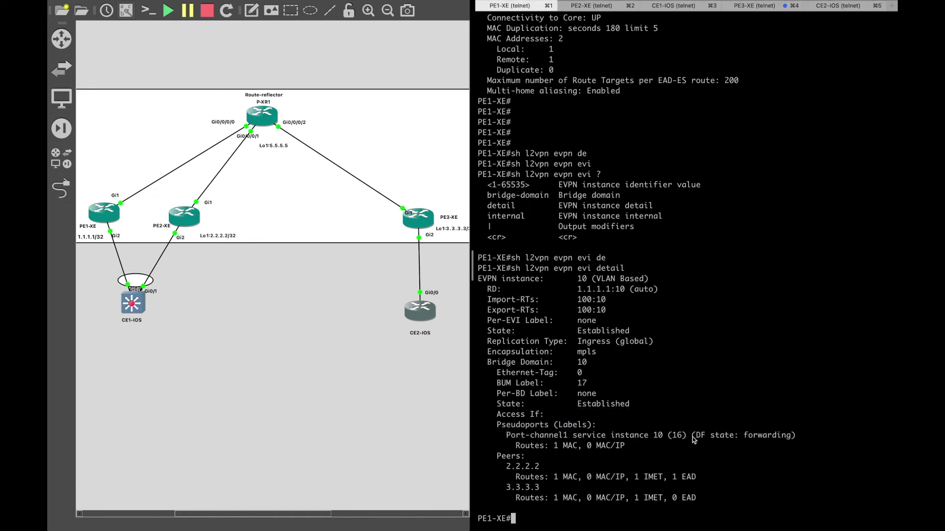
drag(693, 439, 794, 438)
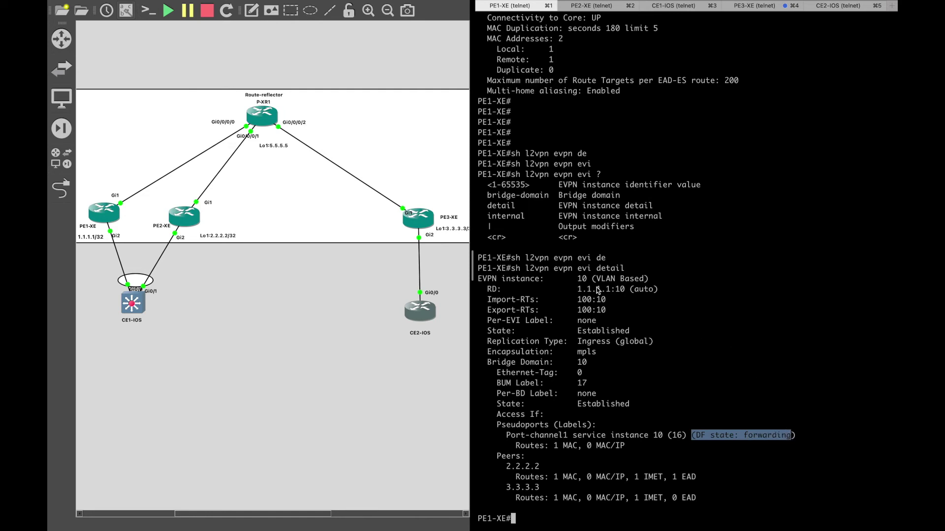
- Copy sh l2vpn evpn evi detail from PE1-XE and run it in privileged mode on PE2-XE to display its EVPN instance details
drag(511, 269, 629, 276)
key(super+c)
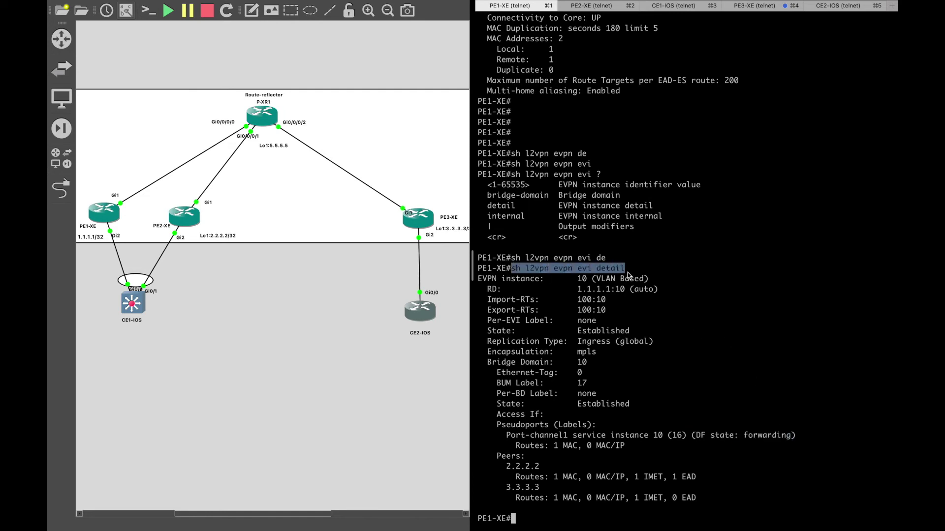
click(586, 7)
key(Return)
key(Return)
key(Return)
text(en)
key(Return)
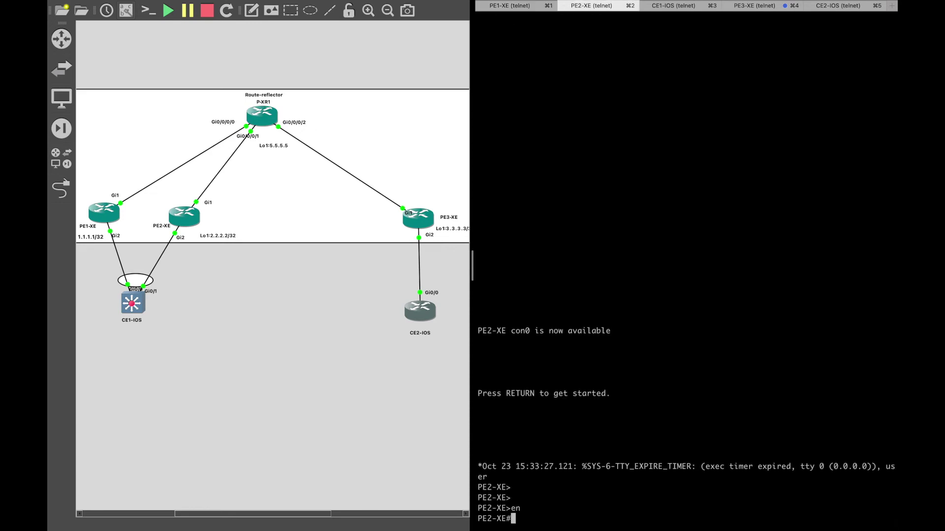
key(super+v)
key(Return)
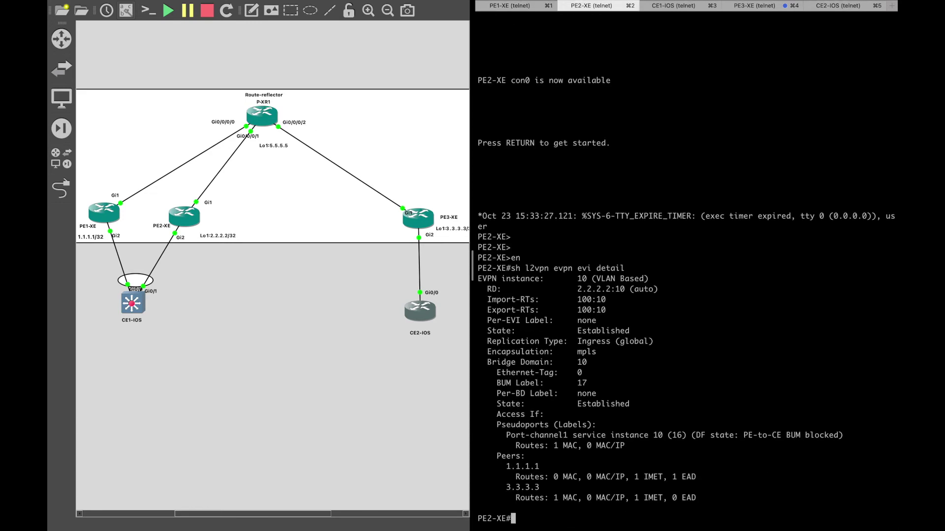
- Compare the DF state of Port-channel1 service instance 10 on PE2-XE and PE1-XE, and check the EVPN instance state on PE2-XE
drag(695, 435, 847, 436)
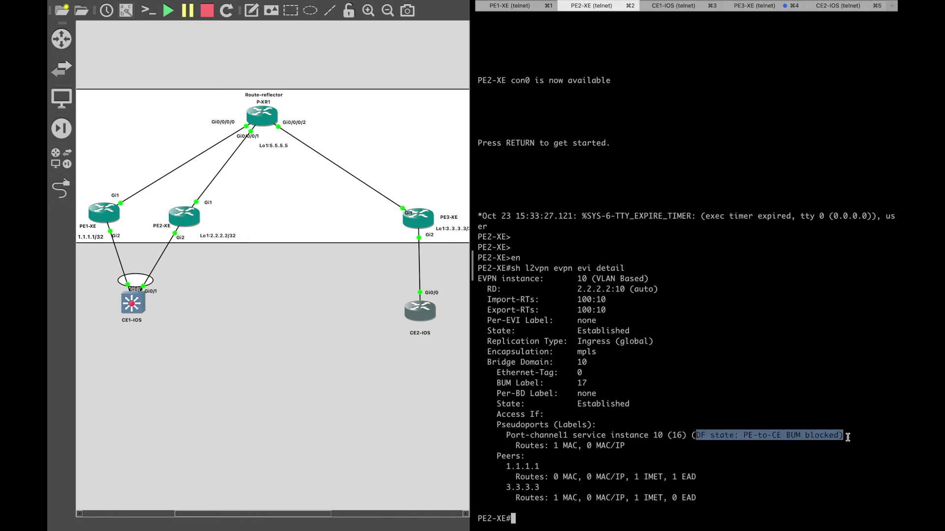
click(722, 393)
click(512, 9)
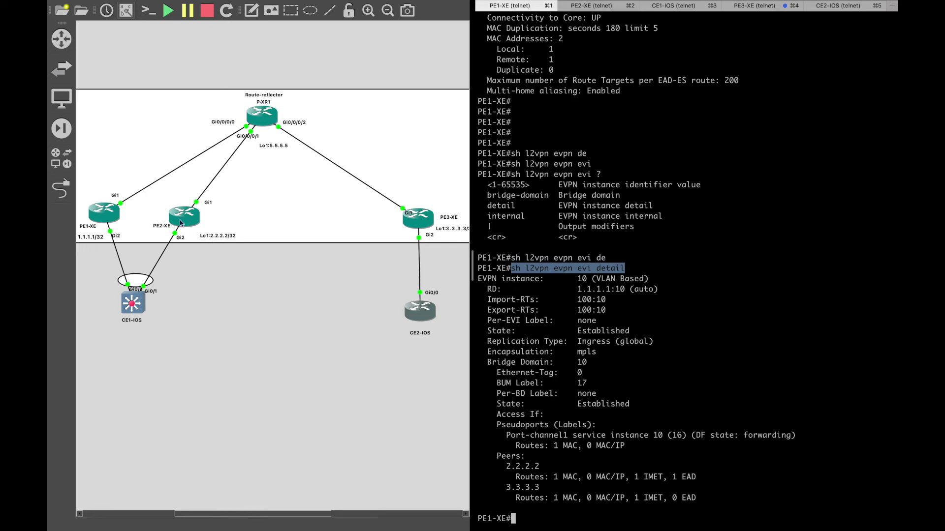
click(592, 7)
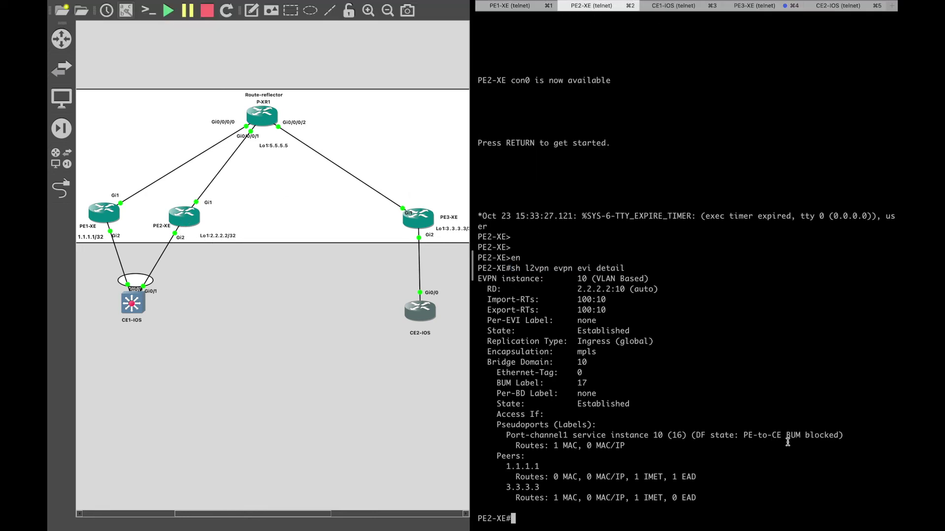
drag(895, 435, 690, 438)
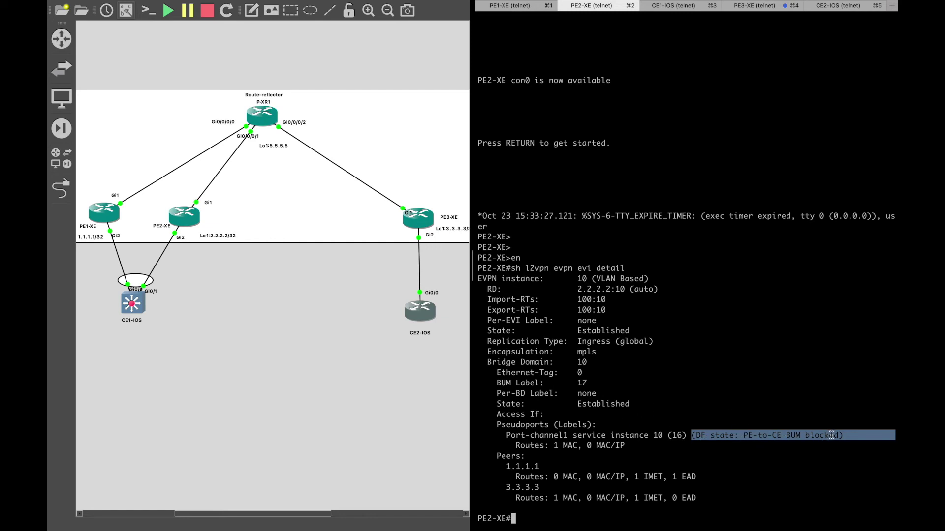
click(749, 442)
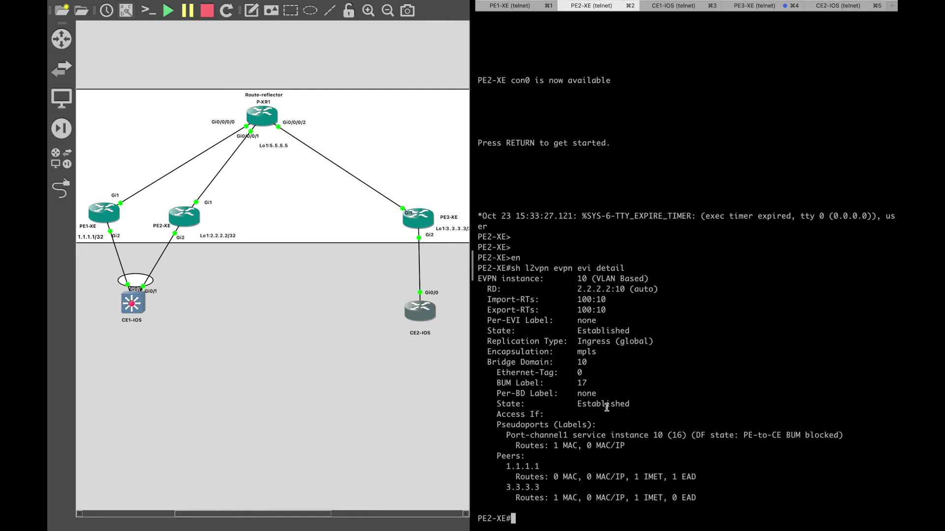
triple_click(492, 334)
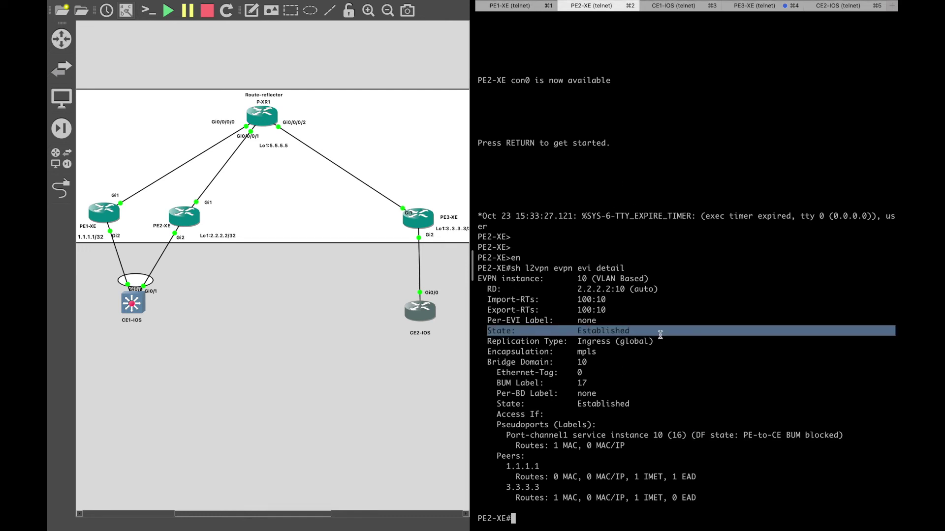
click(640, 306)
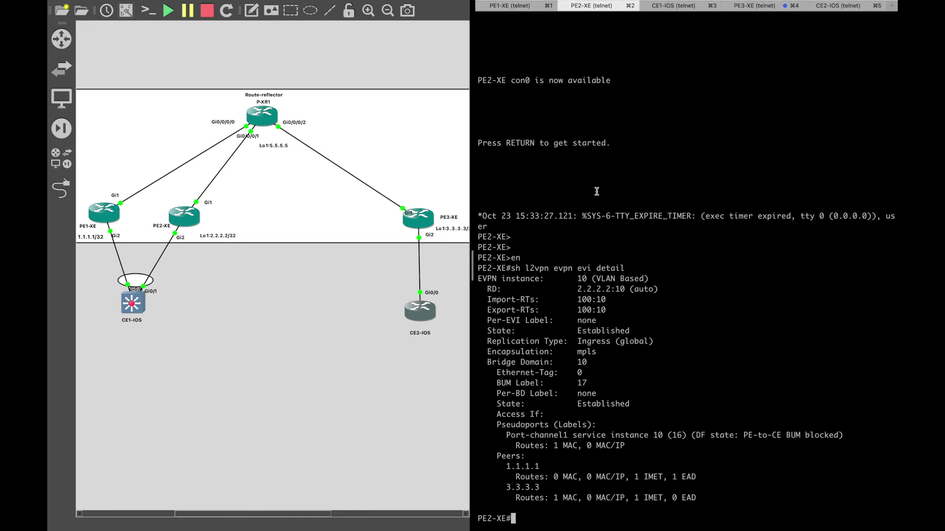
click(512, 6)
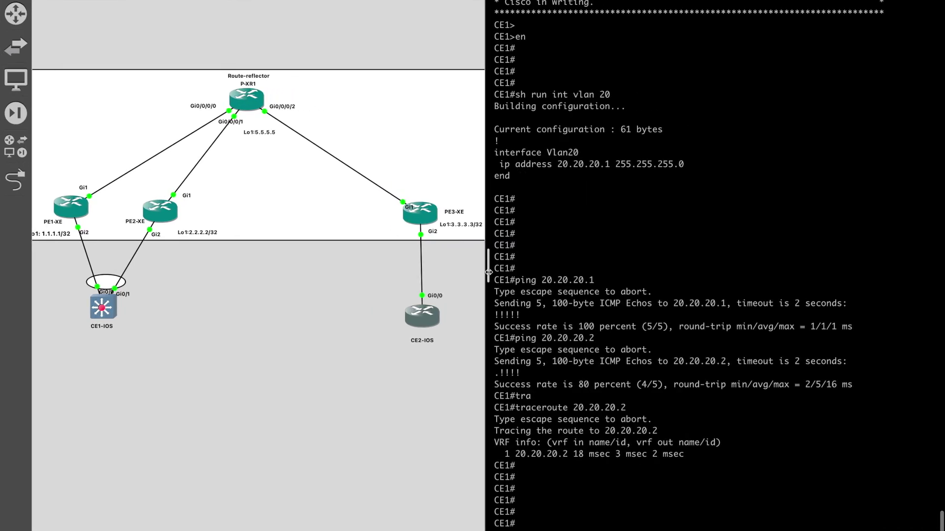
- Start Ethernet packet captures on the links from PE1-XE and PE2-XE to the route reflector and to CE1-IOS, with the capture visualization program enabled
drag(564, 271, 589, 271)
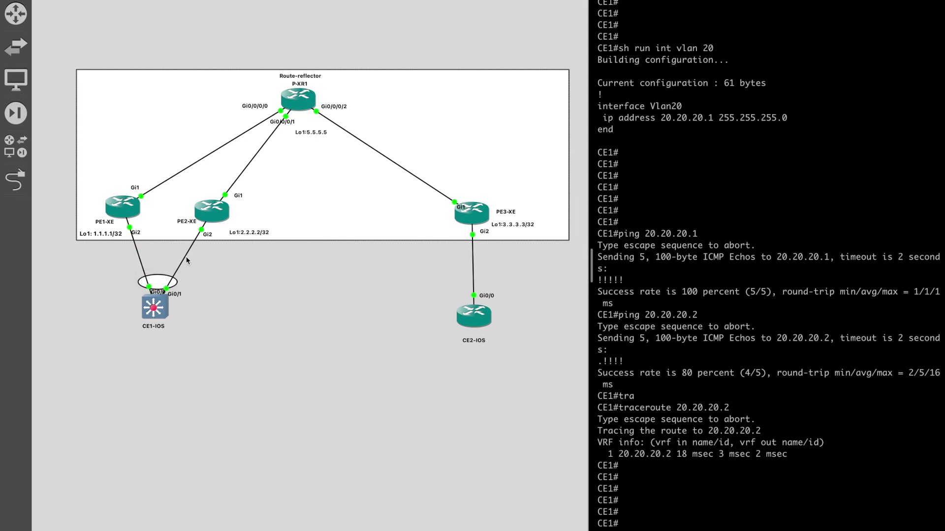
right_click(189, 171)
click(204, 176)
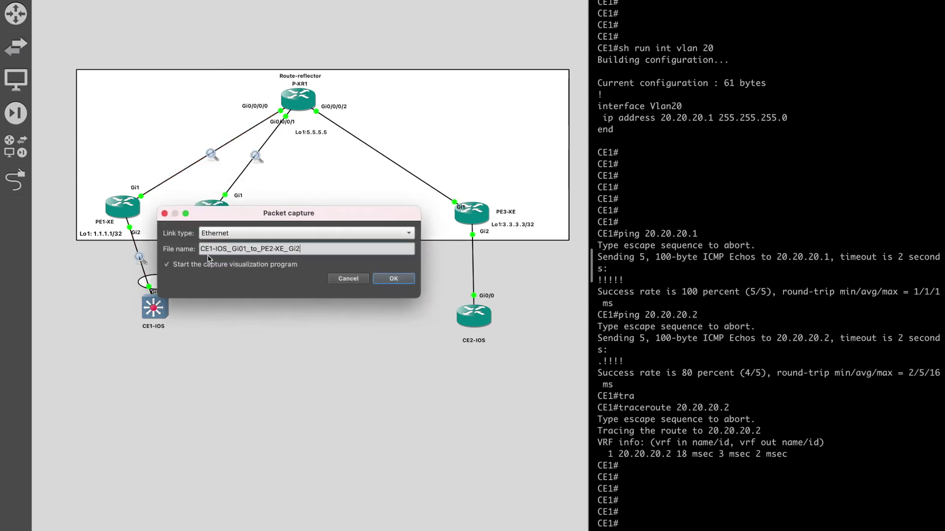
click(391, 279)
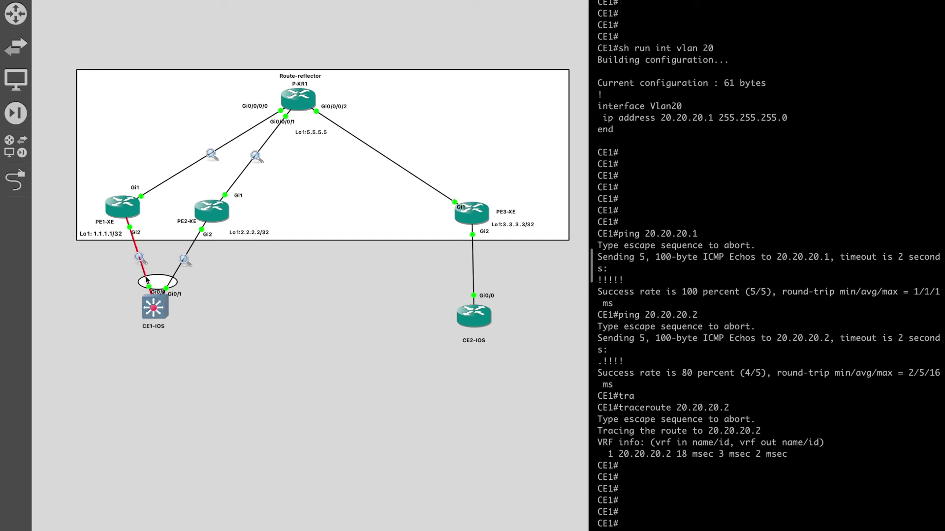
- Ping 20.20.20.2 from CE1 to generate ICMP traffic across the captured links
mouse_move(146, 280)
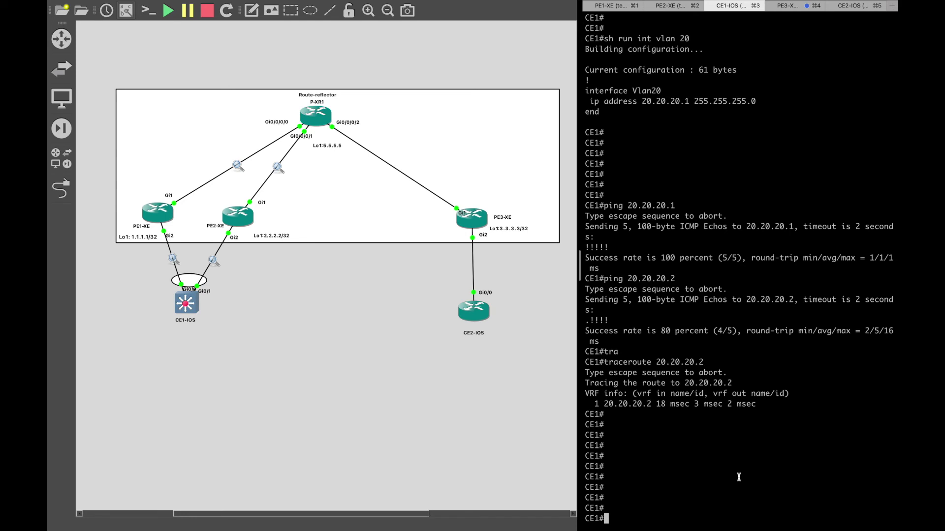
text(ping 20.20.20.2)
key(Return)
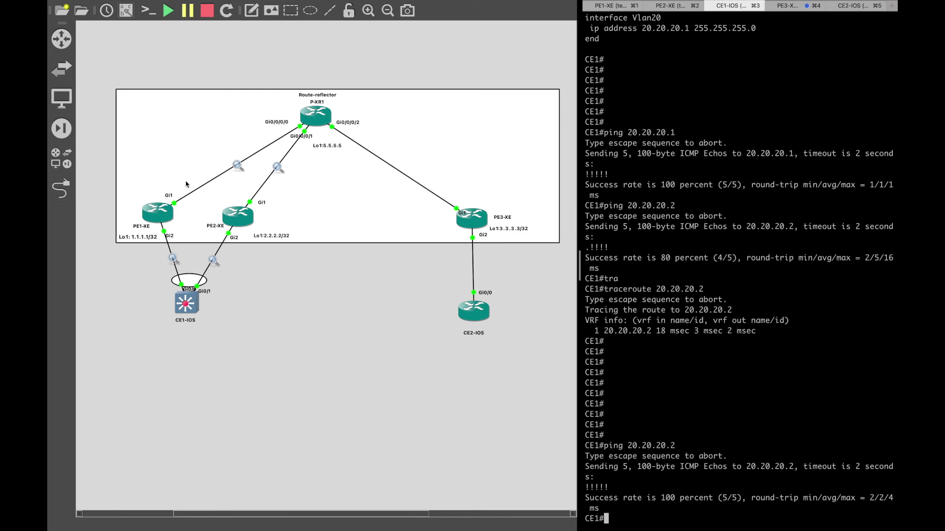
- Stop the packet capture on the link between PE1-XE and the route reflector P-XR1
right_click(237, 165)
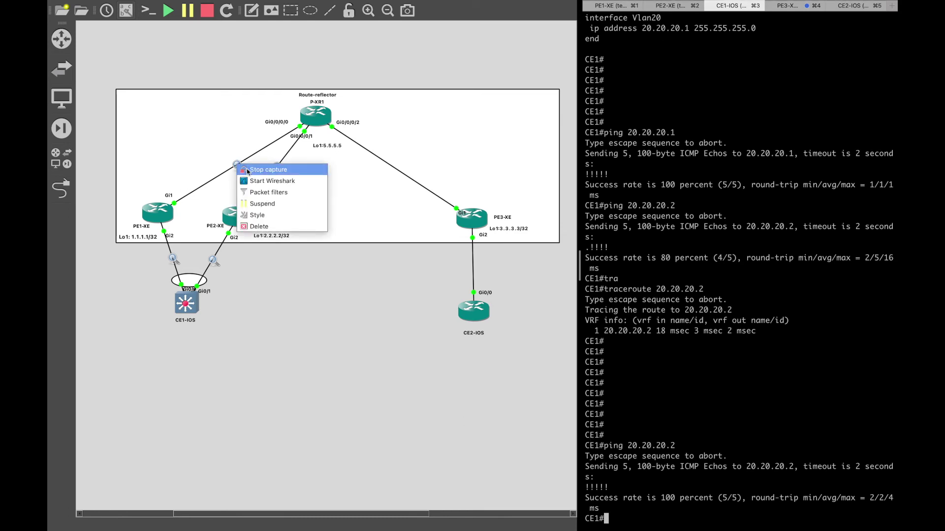
click(274, 169)
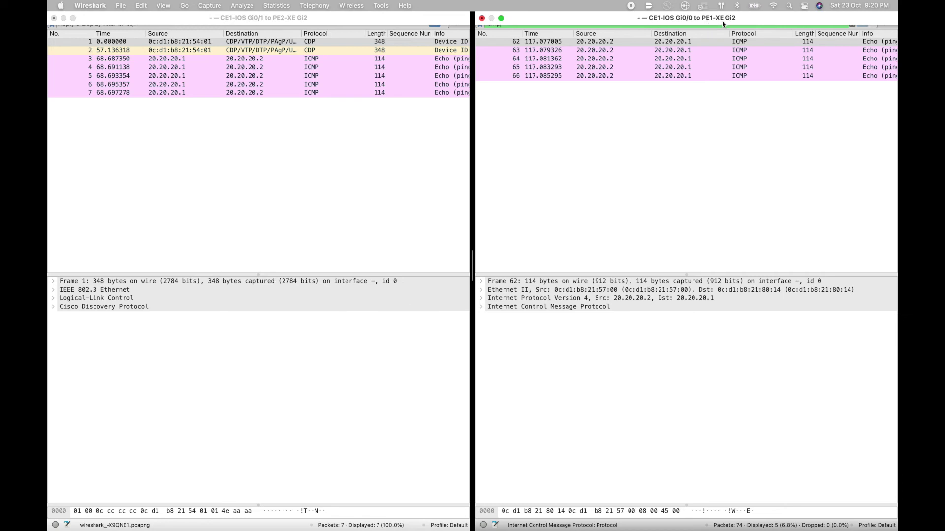
- Compare the ICMP packets in the CE1-IOS Gi0/1 to PE2-XE capture with those in the CE1-IOS Gi0/0 to PE1-XE capture
click(371, 150)
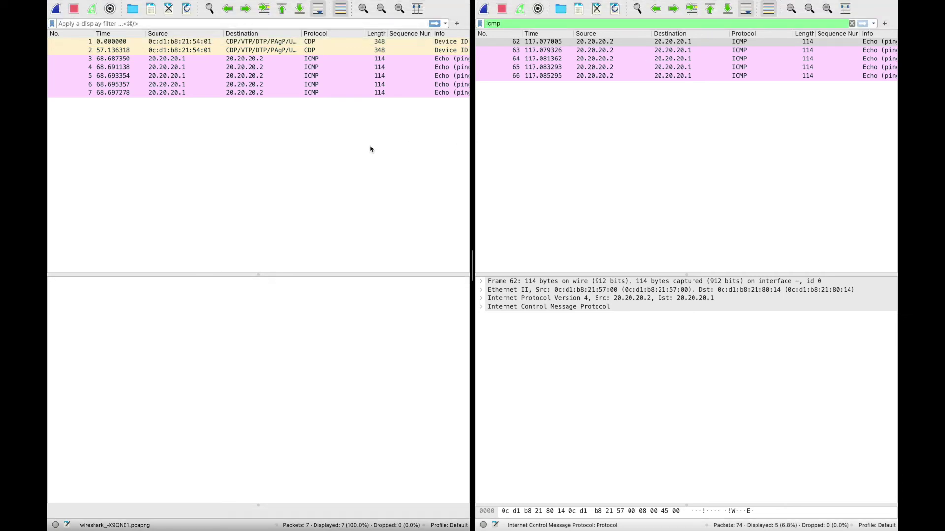
scroll(402, 86, right, 10)
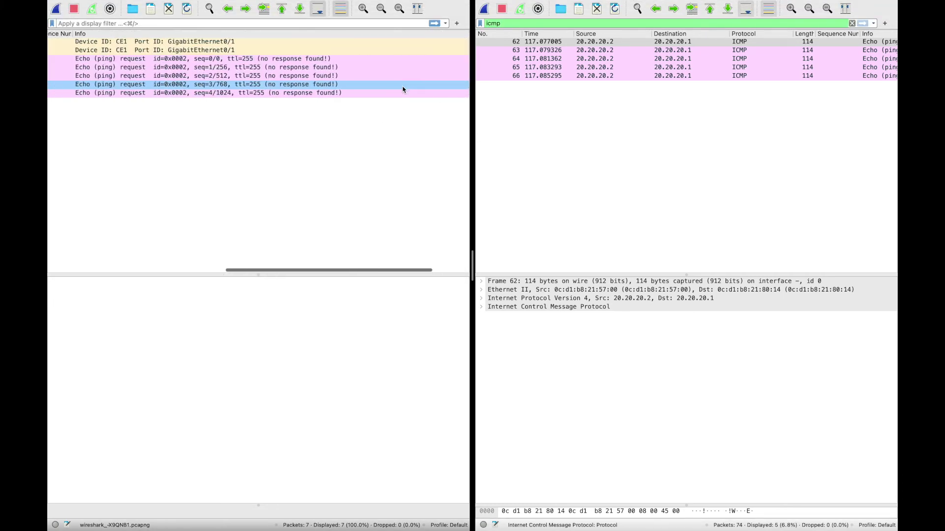
scroll(402, 88, left, 10)
scroll(666, 79, right, 10)
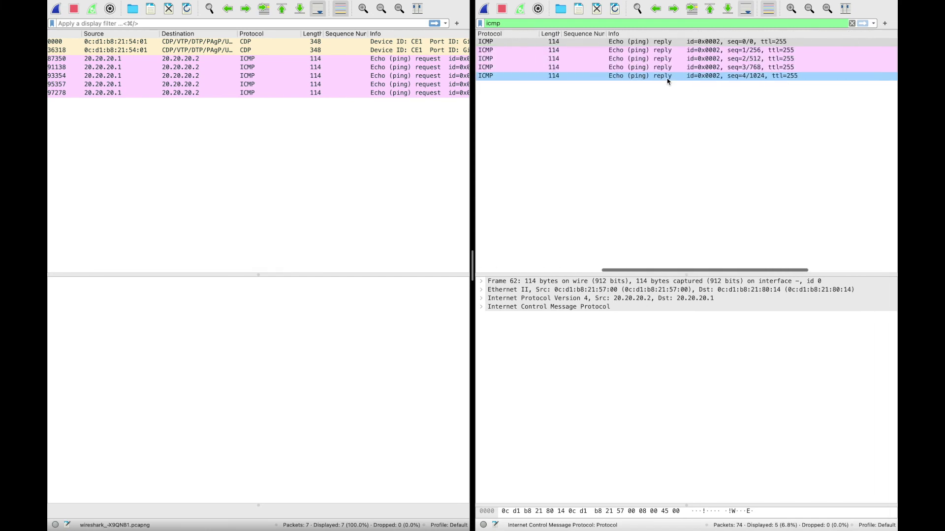
scroll(412, 120, right, 10)
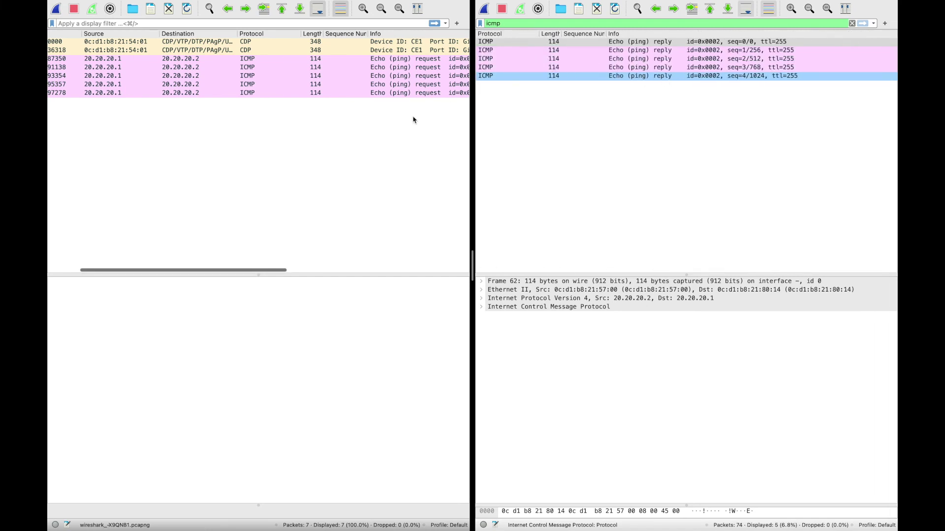
click(345, 58)
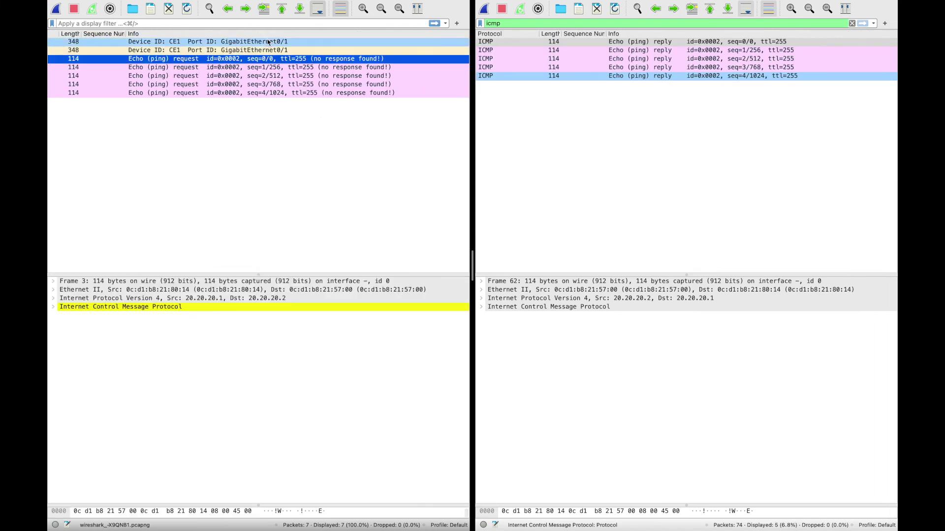
mouse_move(265, 3)
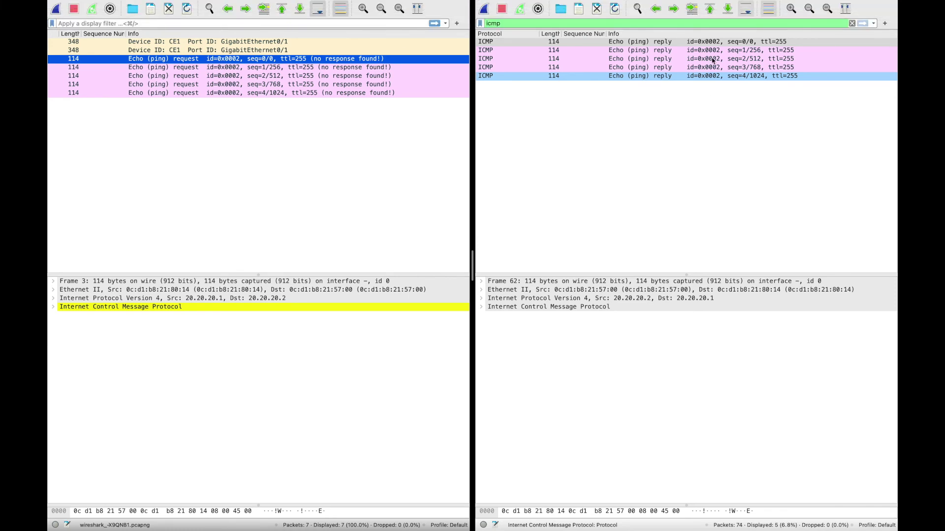
mouse_move(683, 3)
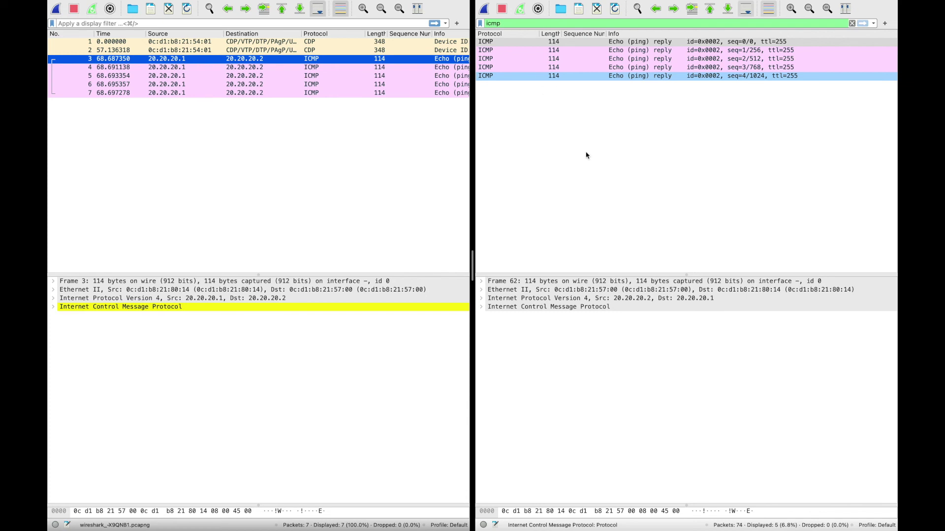
- Bring up the PE1-XE and PE2-XE core-link captures side by side and widen the PE1-XE capture to read its packet information
key(ctrl+Right)
key(ctrl+Right)
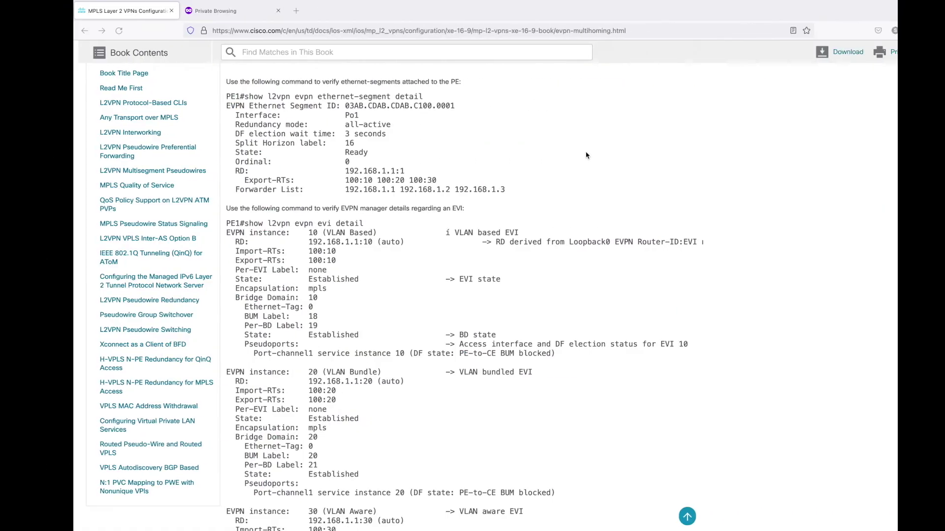
key(ctrl+Left)
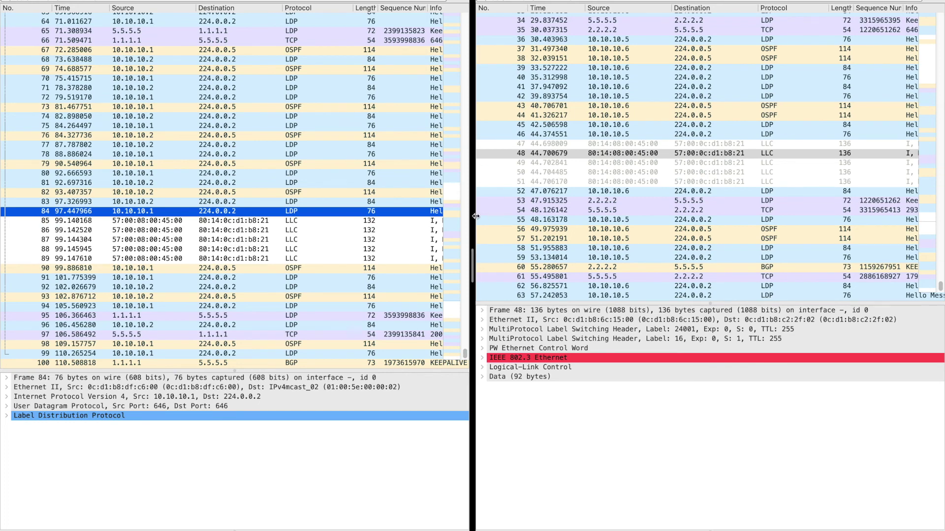
mouse_move(524, 219)
mouse_down()
mouse_move(533, 223)
mouse_move(460, 226)
mouse_move(527, 229)
mouse_up()
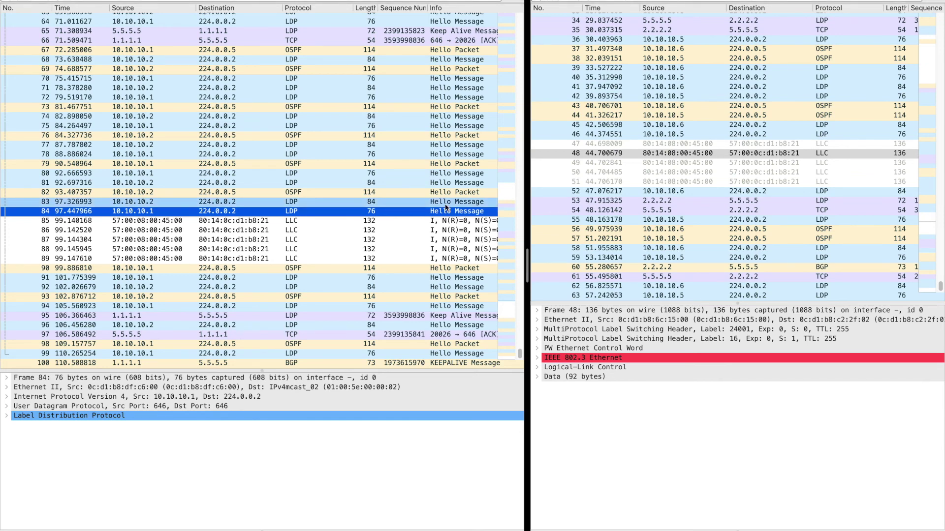
scroll(319, 239, right, 2)
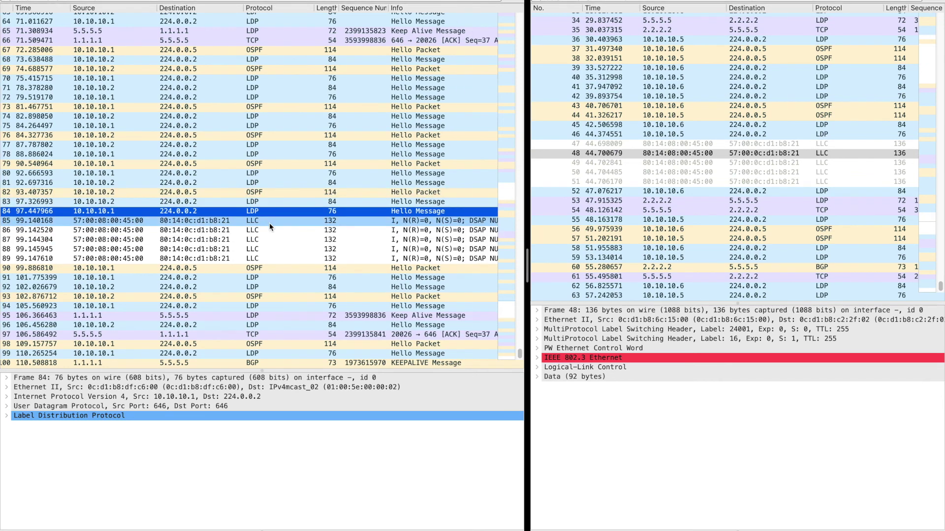
scroll(295, 238, left, 2)
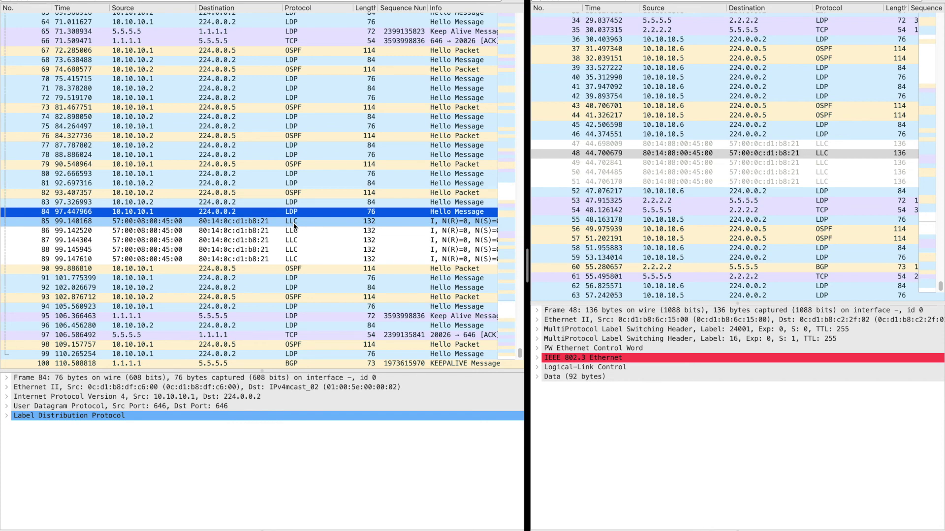
- Inspect the LLC packets 85 to 89 in the PE1-XE core-link capture and 47 to 51 in the PE2-XE core-link capture
click(253, 225)
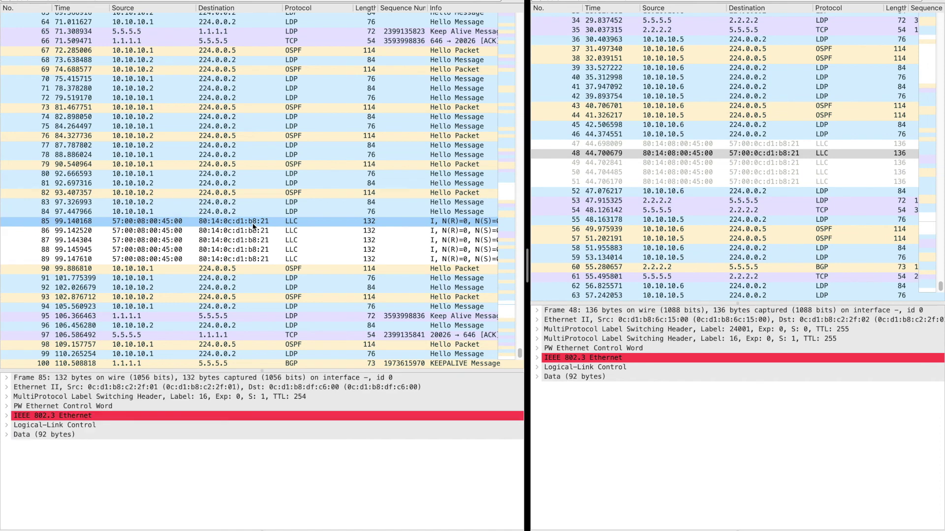
click(253, 248)
click(254, 224)
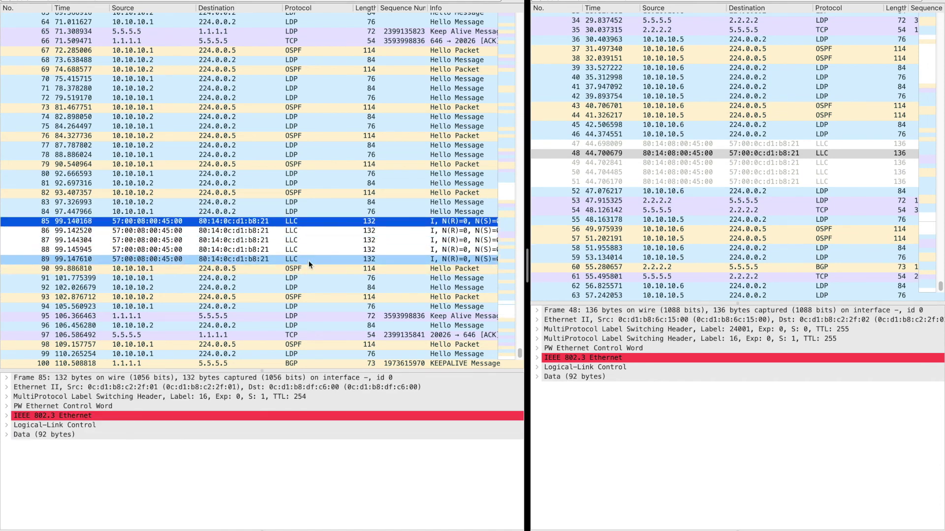
click(829, 145)
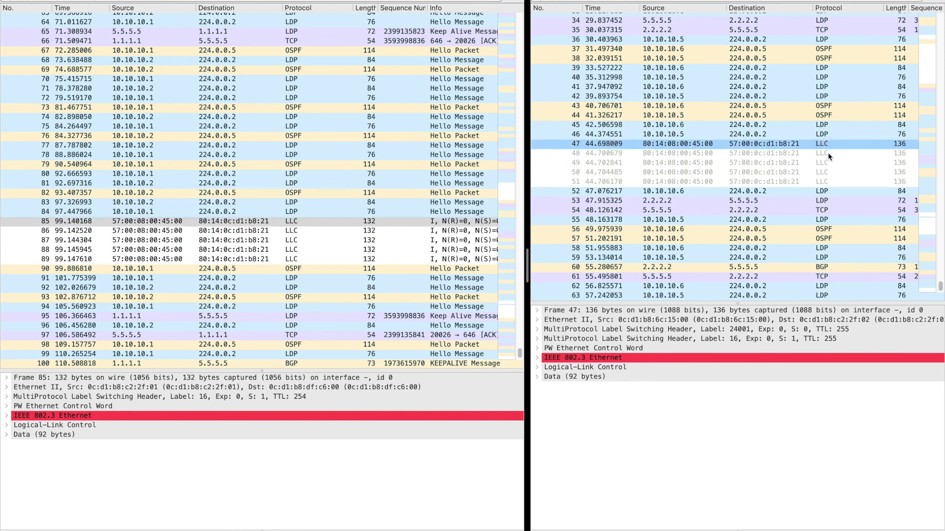
click(829, 153)
click(829, 163)
click(828, 172)
click(825, 181)
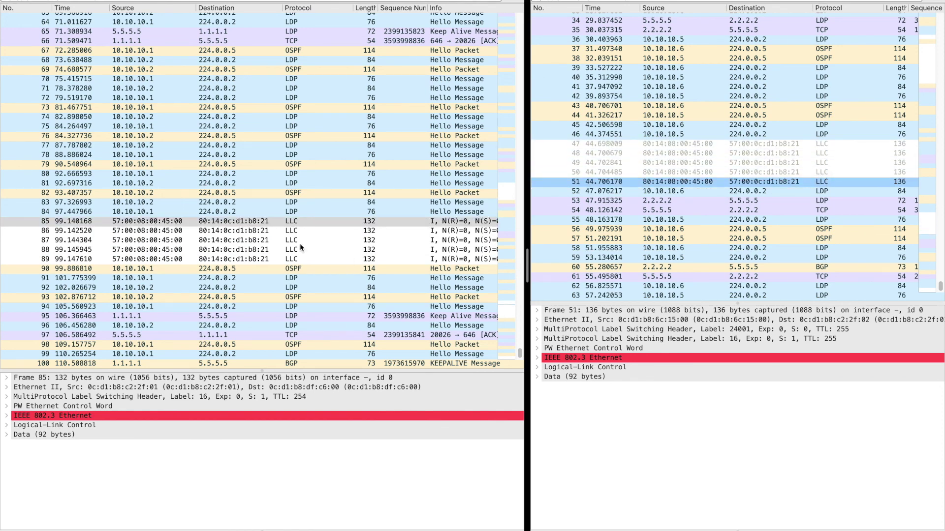
right_click(265, 224)
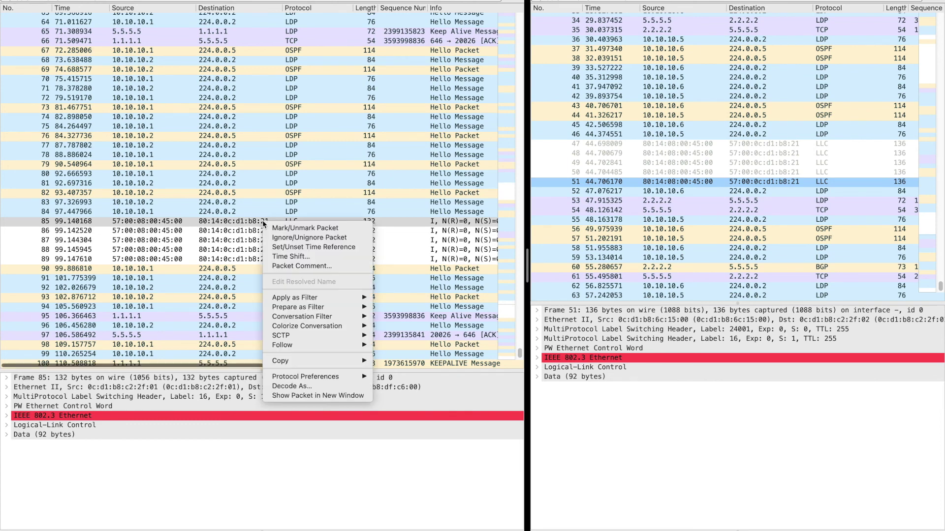
mouse_move(295, 360)
click(408, 430)
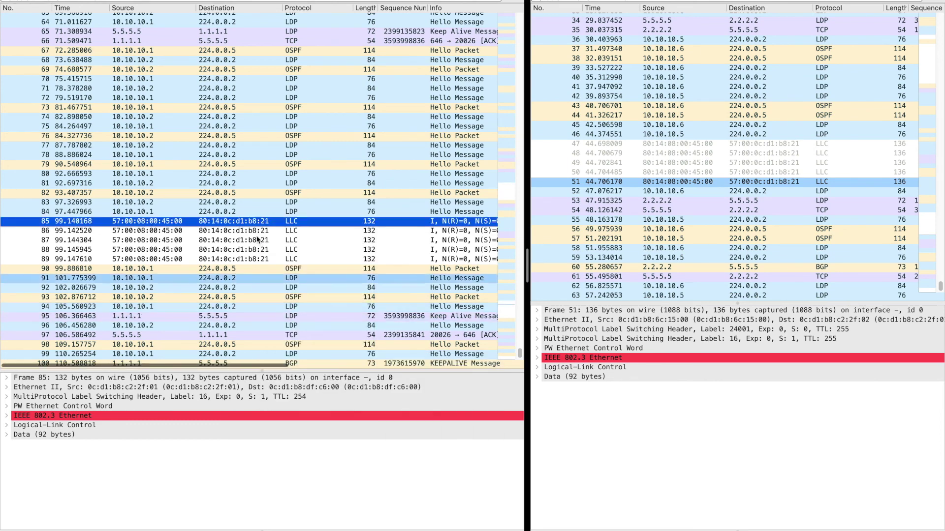
- Decode the MPLS label 16 traffic of packet 85 in the PE1-XE core-link capture as Ethernet PW (no CW)
right_click(236, 222)
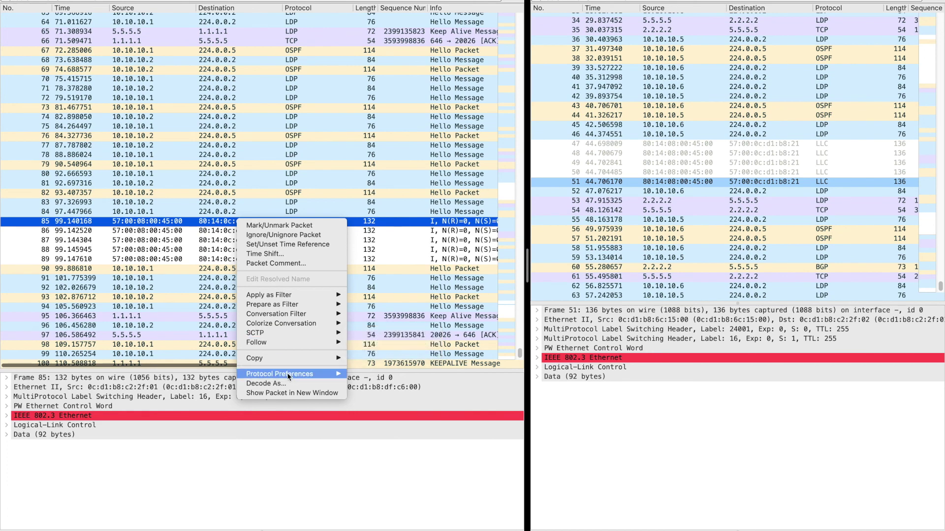
click(265, 383)
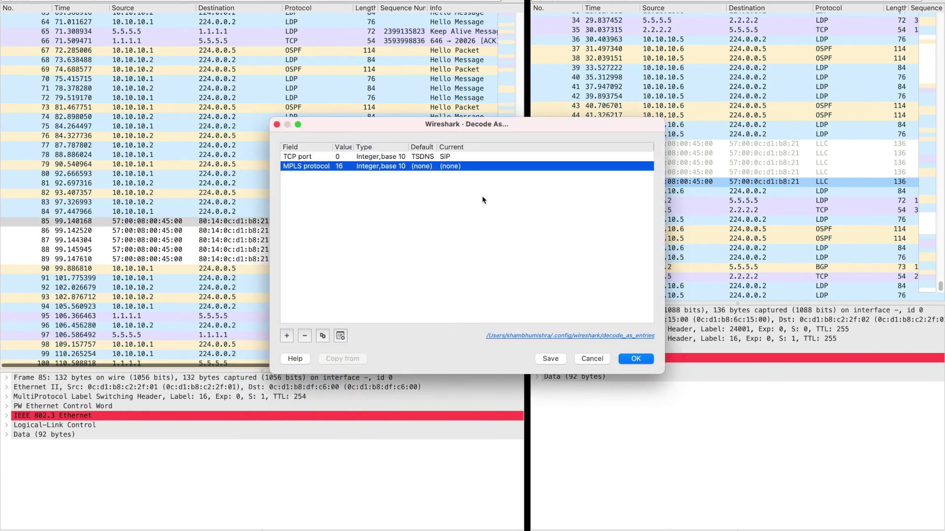
click(450, 166)
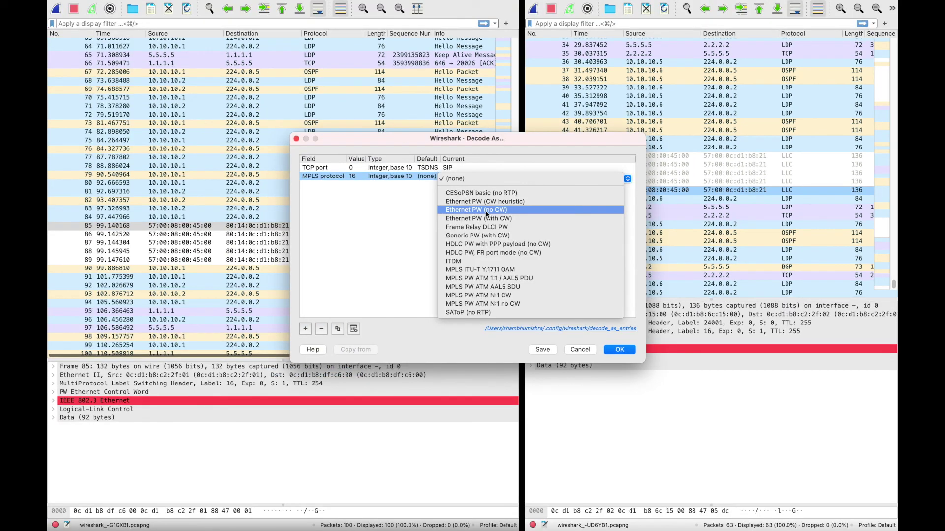
click(487, 210)
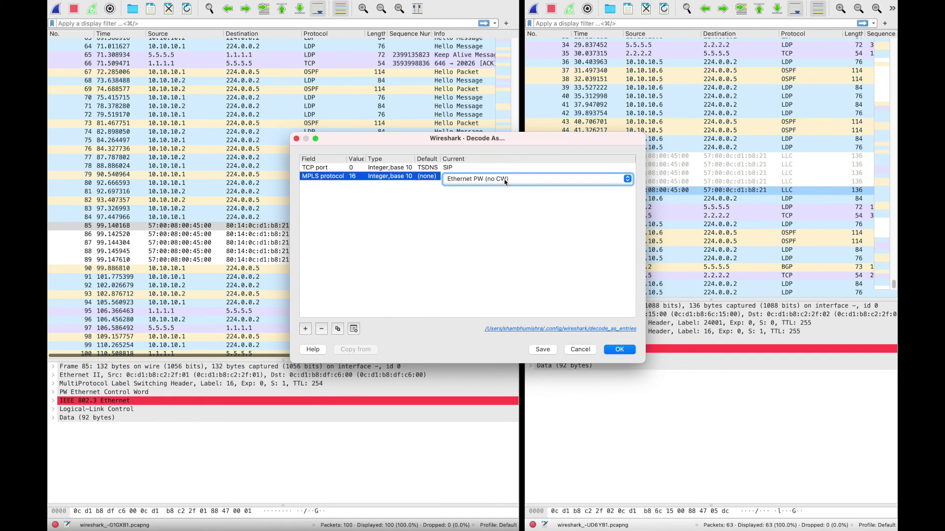
click(522, 257)
click(621, 349)
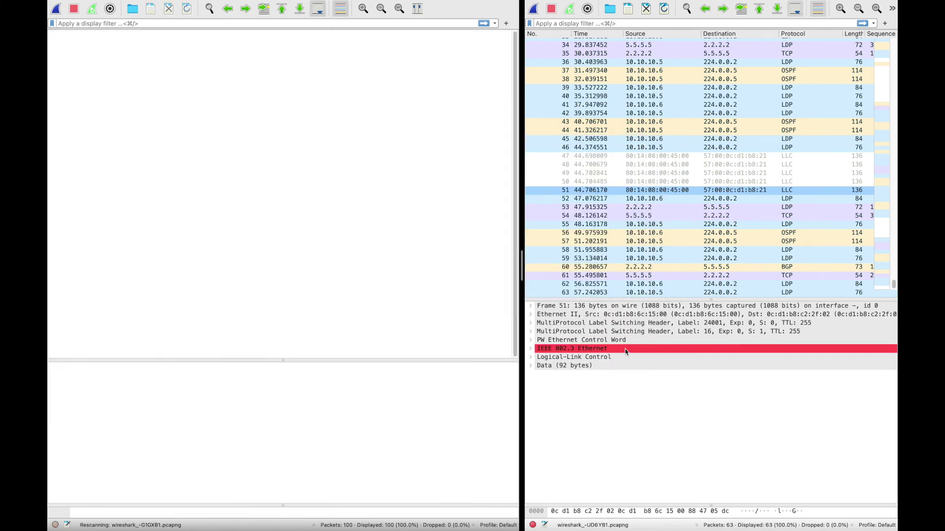
scroll(416, 277, right, 2)
scroll(416, 277, down, 5)
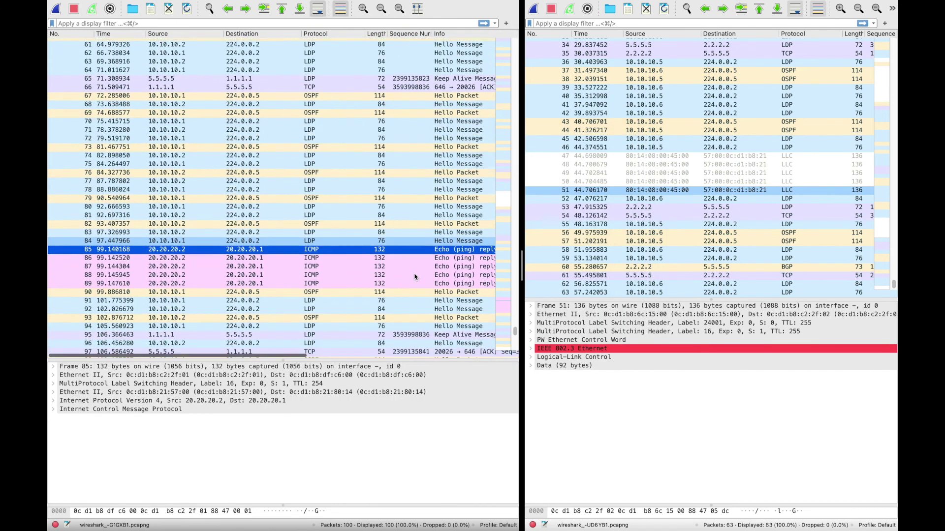
scroll(398, 278, right, 3)
scroll(398, 278, left, 6)
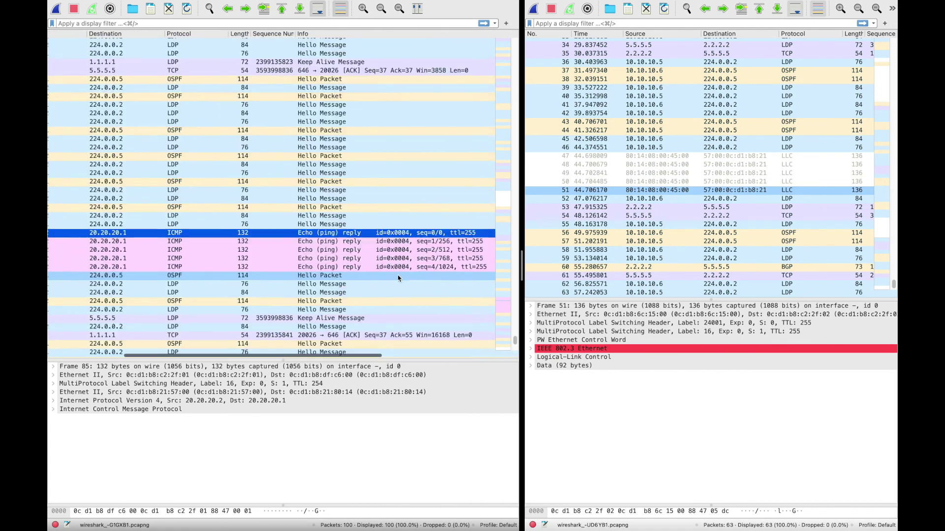
scroll(399, 275, right, 3)
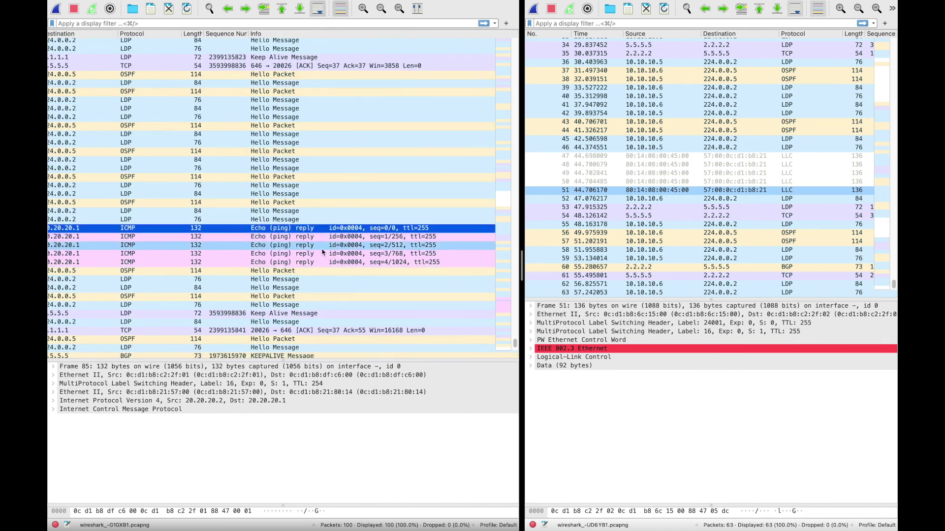
- Decode the MPLS label 16 traffic of packet 47 in the PE2-XE core-link capture as Ethernet PW (no CW)
right_click(680, 157)
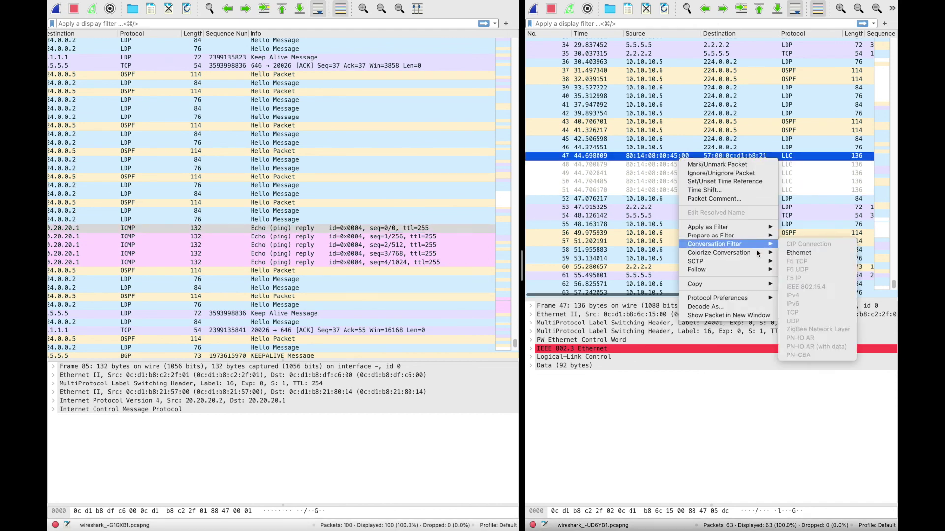
click(749, 308)
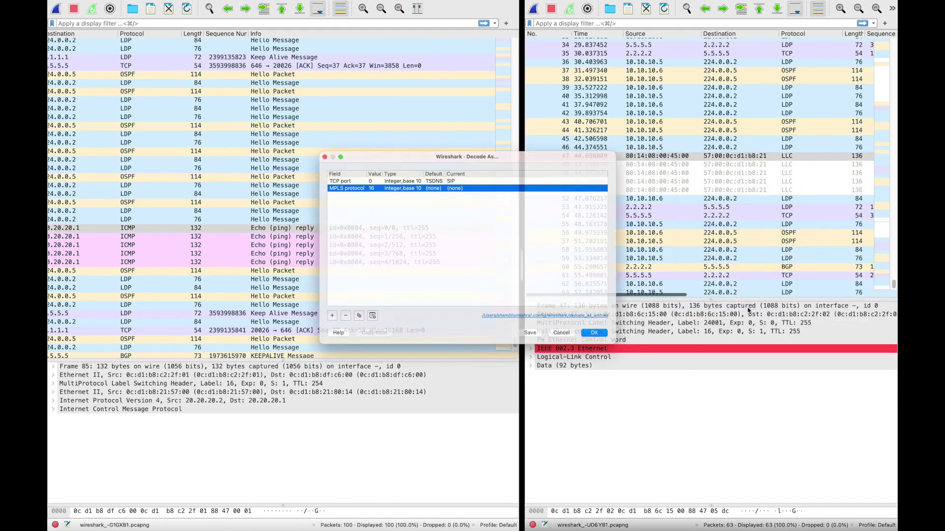
double_click(461, 179)
click(461, 180)
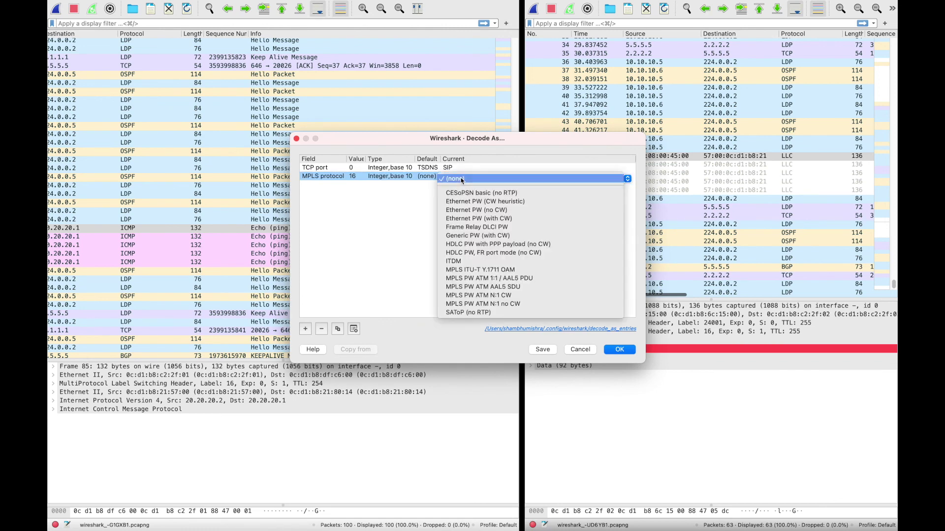
click(472, 212)
click(619, 350)
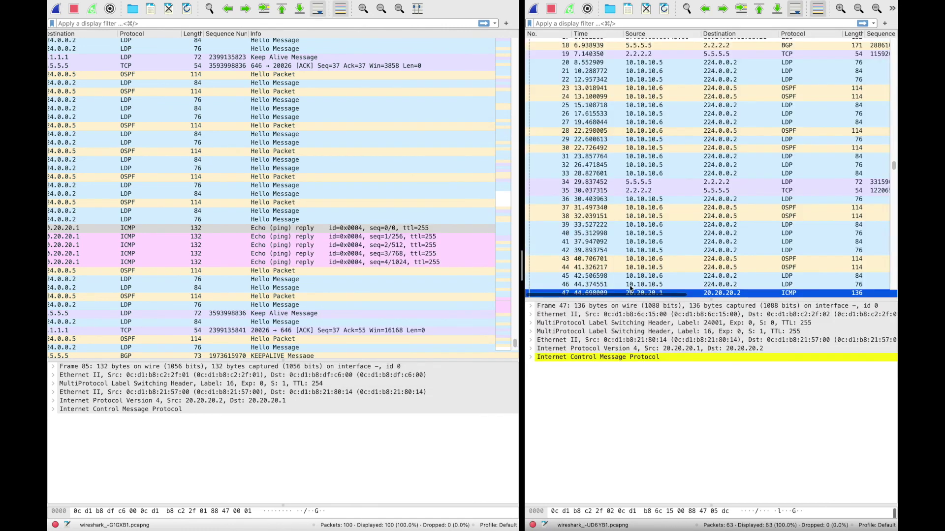
scroll(672, 219, right, 5)
scroll(673, 219, down, 3)
scroll(673, 219, left, 5)
scroll(674, 199, down, 1)
click(748, 186)
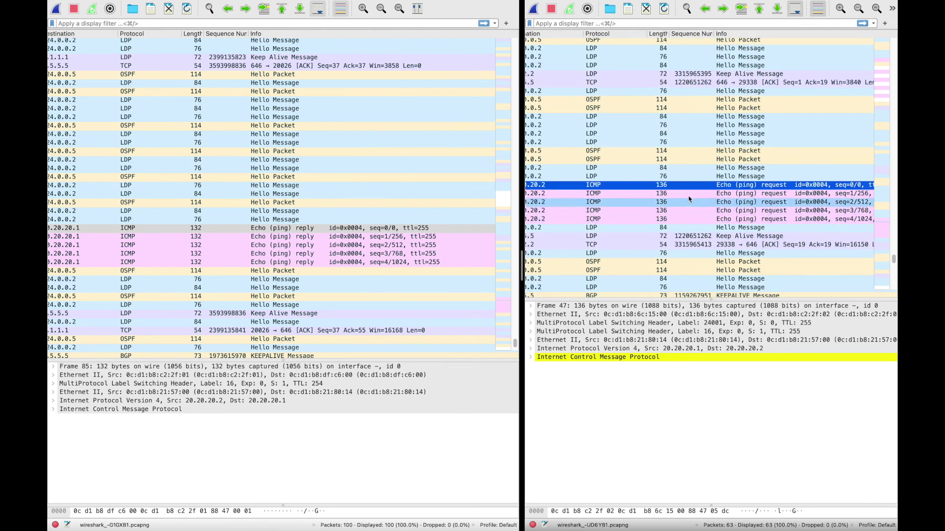
- Enlarge the PE2-XE capture's packet details area and examine the ICMP packets 85 to 89 in the PE1-XE core-link capture
drag(673, 301, 673, 235)
mouse_move(688, 18)
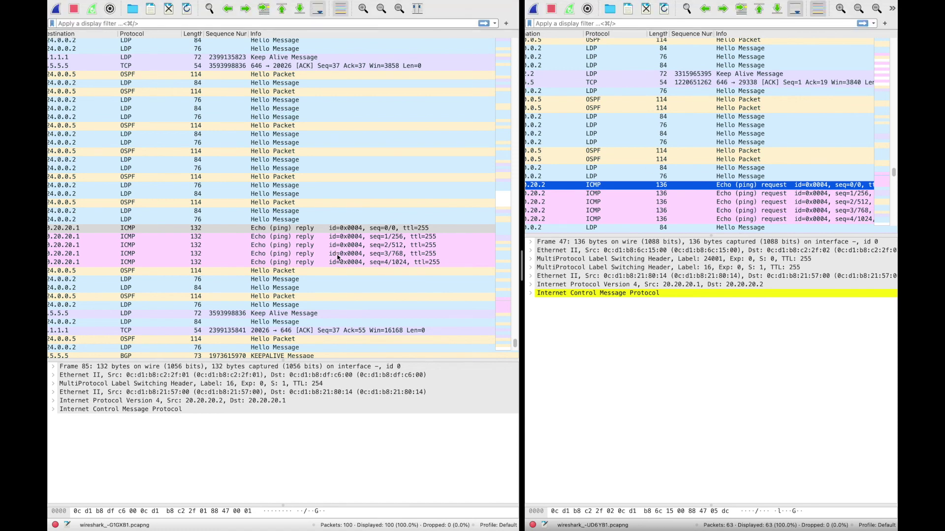
scroll(337, 257, right, 8)
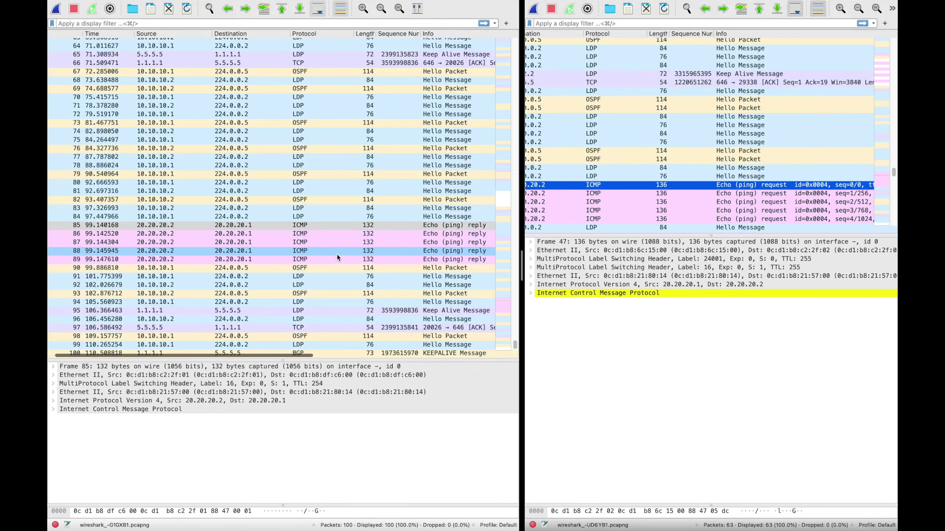
scroll(338, 257, left, 8)
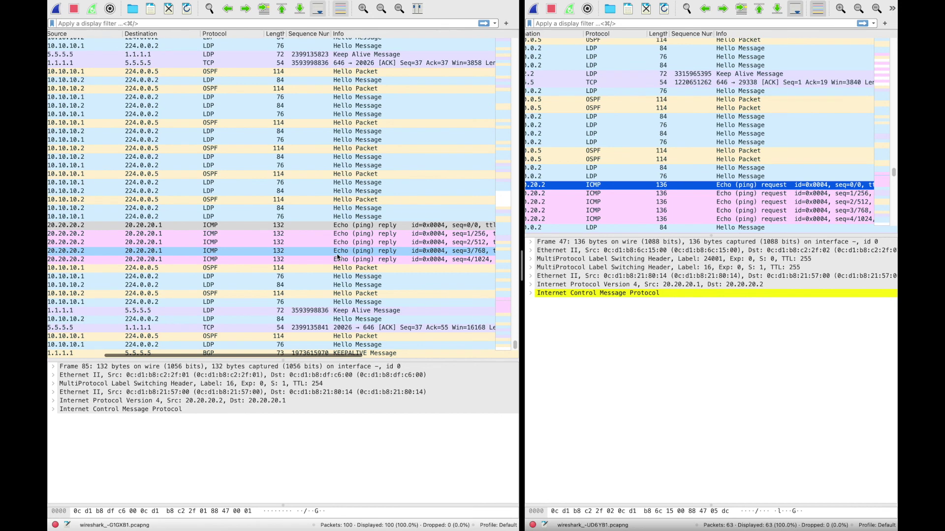
mouse_move(253, 4)
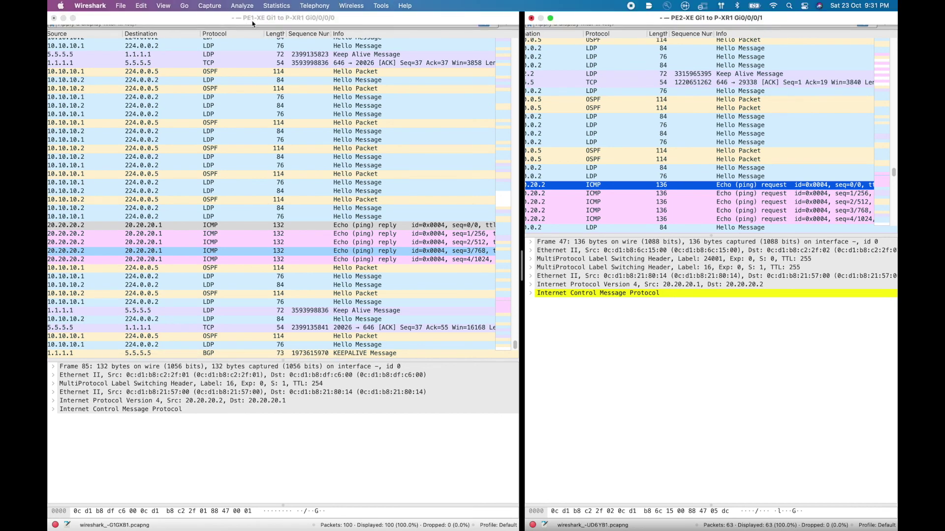
scroll(358, 233, right, 8)
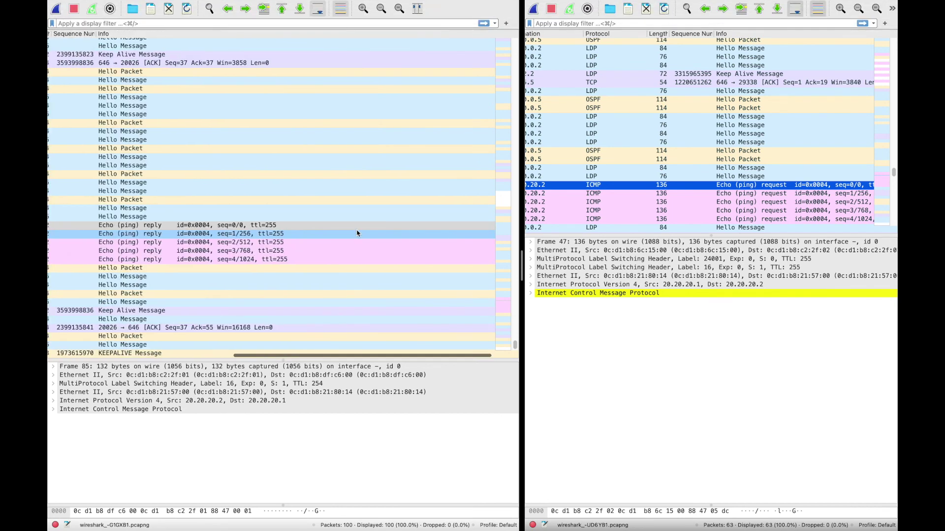
click(258, 229)
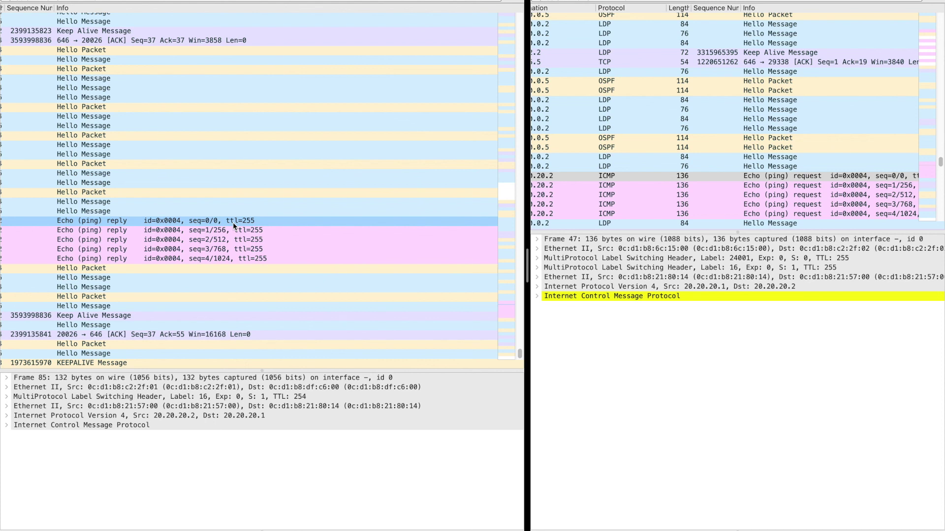
click(232, 223)
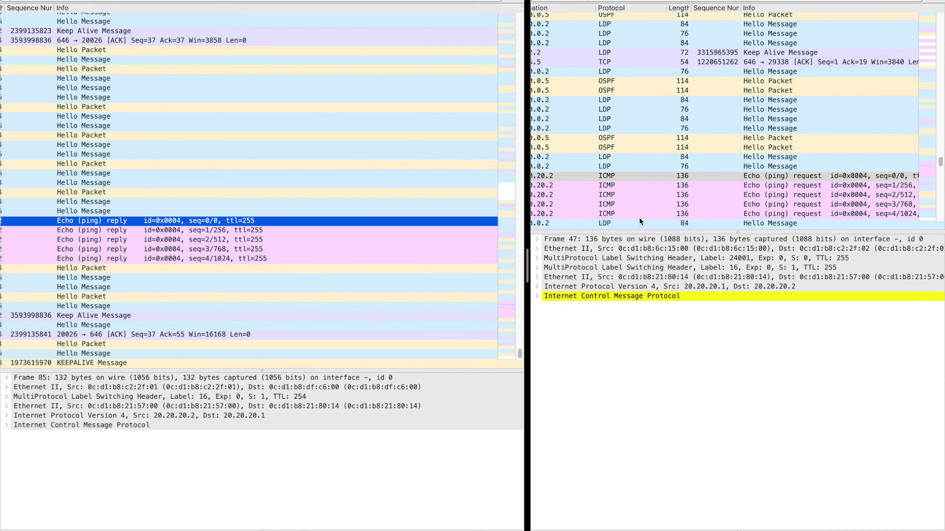
- Widen the PE2-XE core-link capture and check the source and destination of ICMP packets 47 to 51
drag(527, 266, 456, 266)
scroll(605, 178, left, 10)
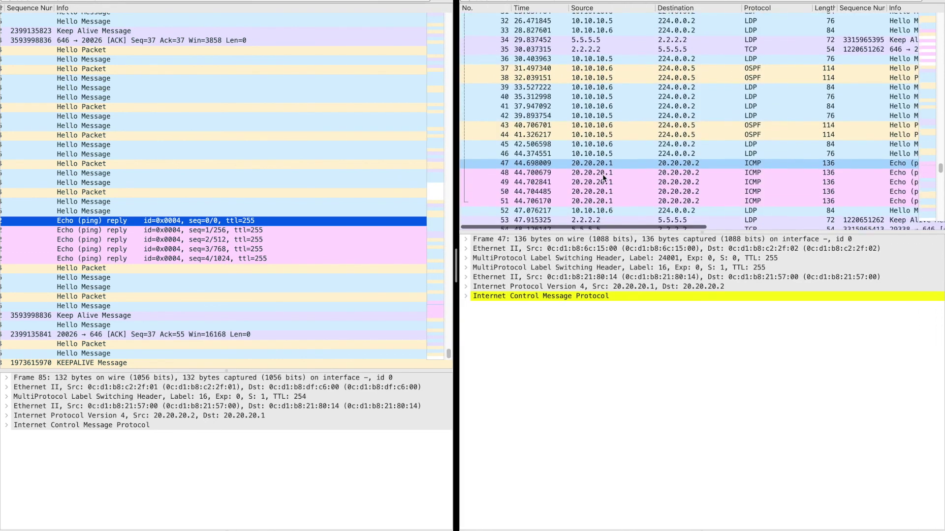
scroll(605, 178, down, 2)
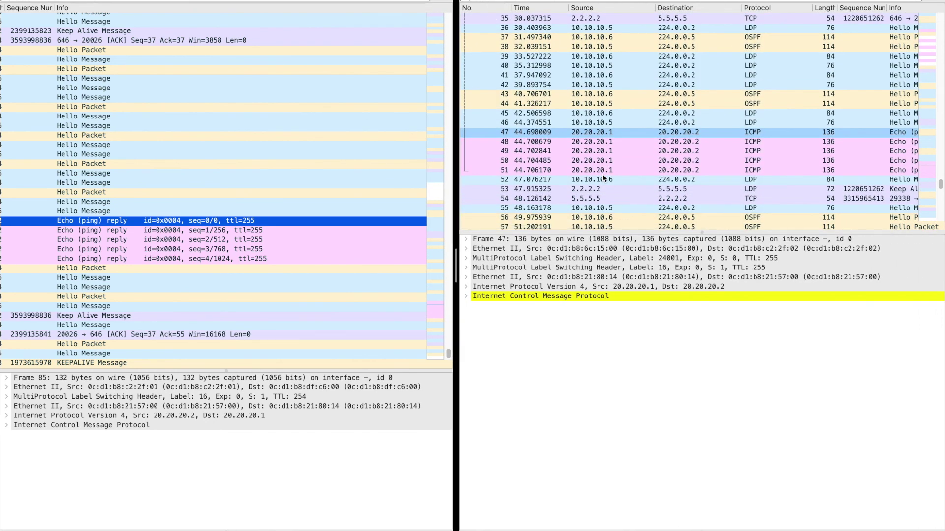